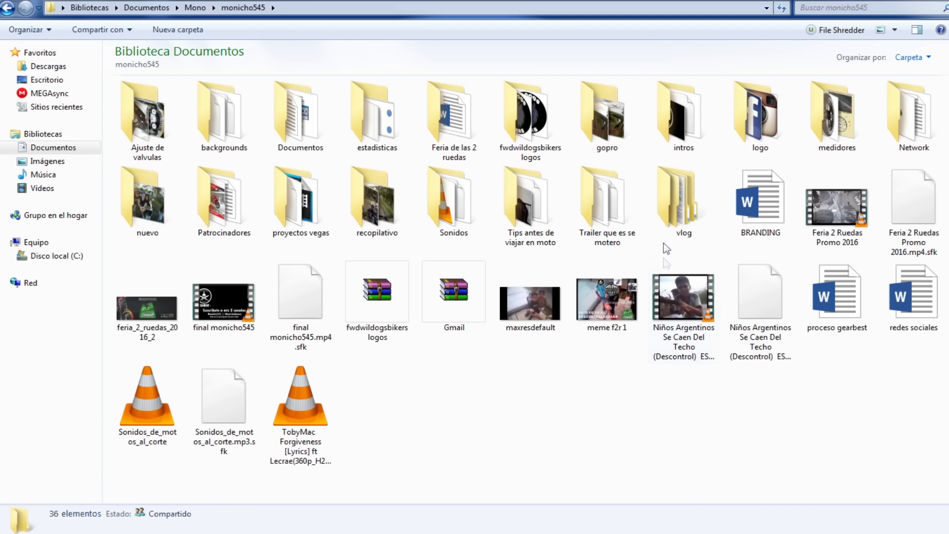
- Open the subfolder Nueva carpeta (2) of the vlog folder and look through its GOPR video clips
double_click(669, 220)
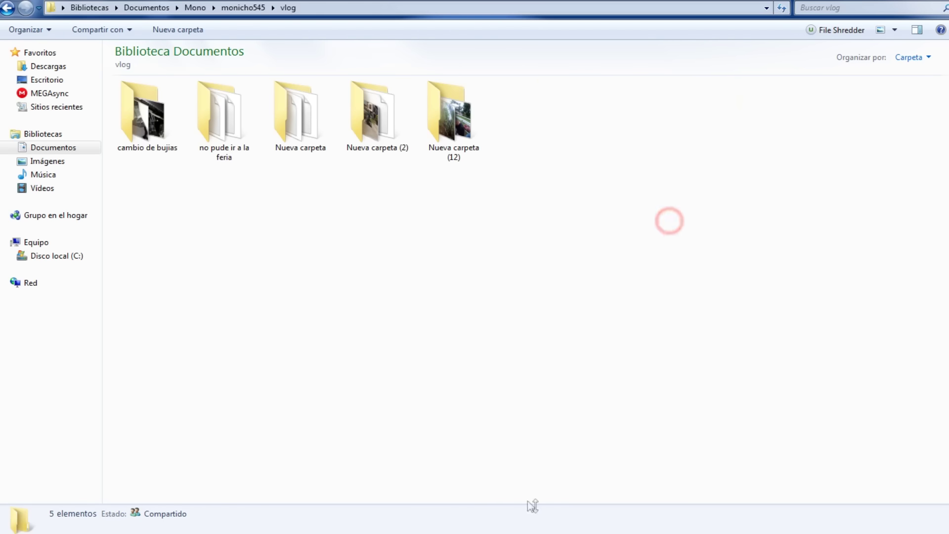
double_click(386, 136)
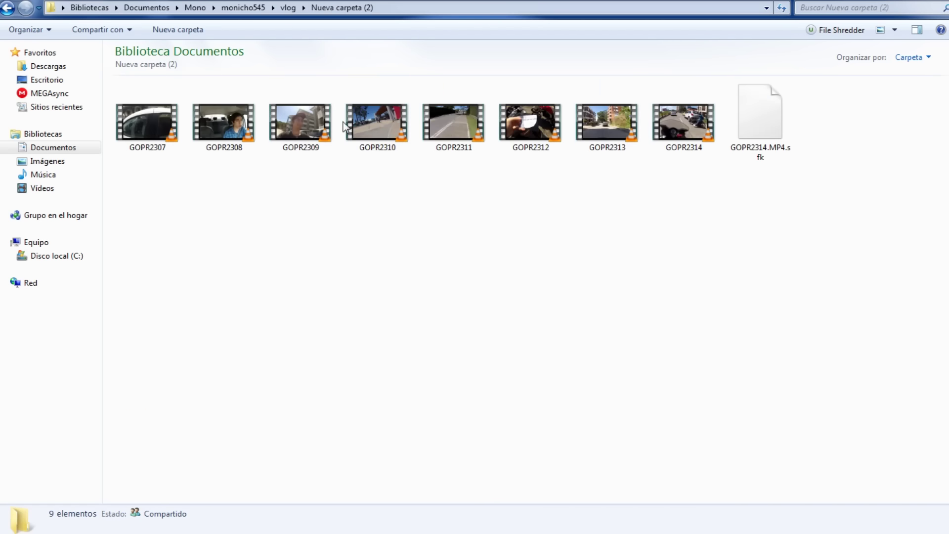
left_click(377, 124)
left_click(553, 126)
key("Right")
key("Right")
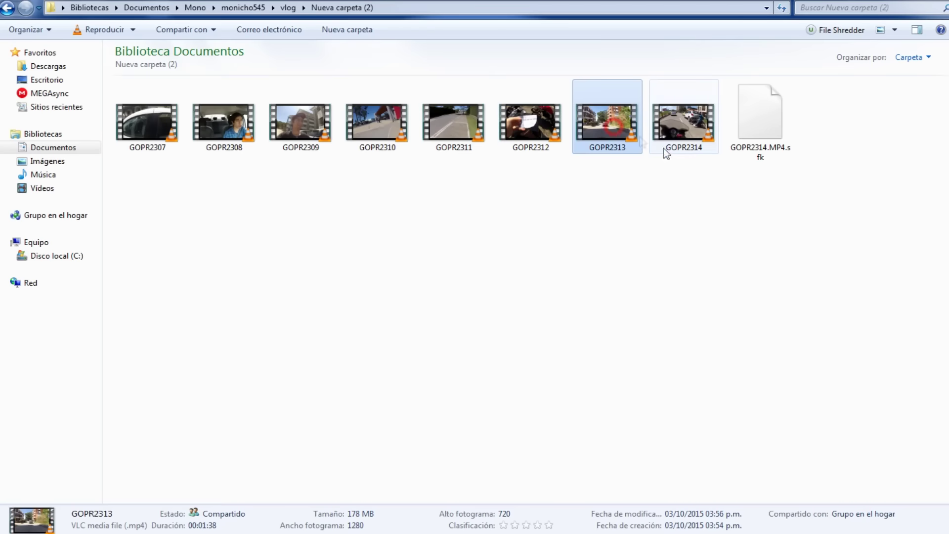
- Return to the vlog folder and open Nueva carpeta (12) to view its FHD video clips
left_click(8, 12)
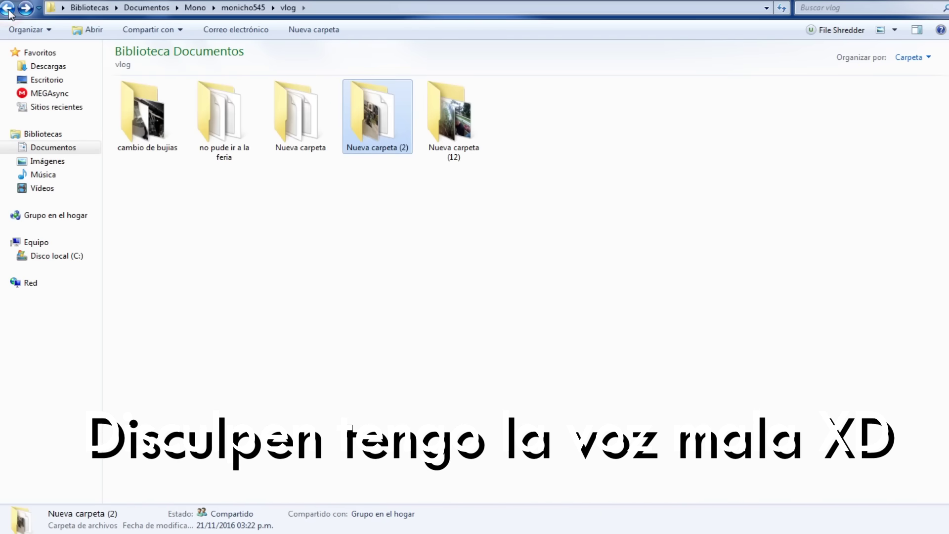
double_click(455, 113)
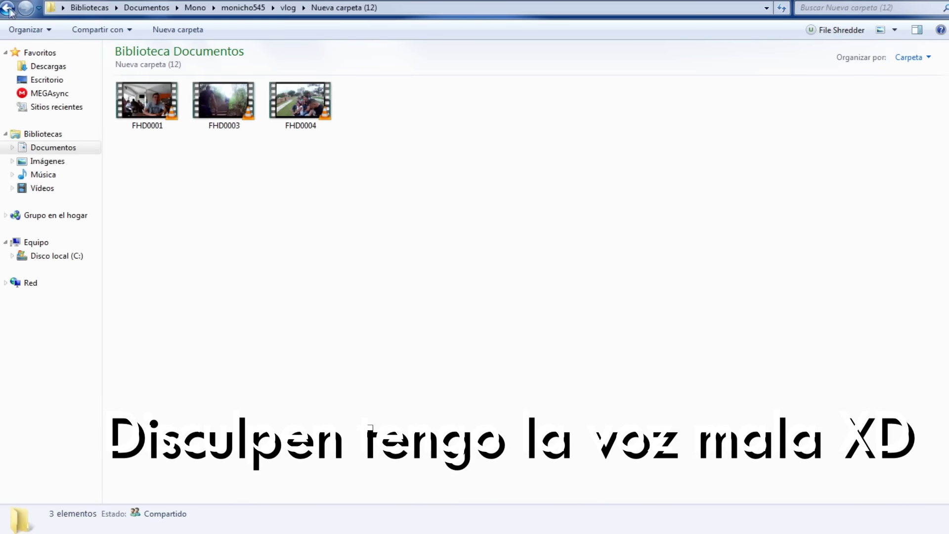
key("BackSpace")
double_click(456, 114)
left_click_drag(328, 153, 113, 124)
left_click(174, 203)
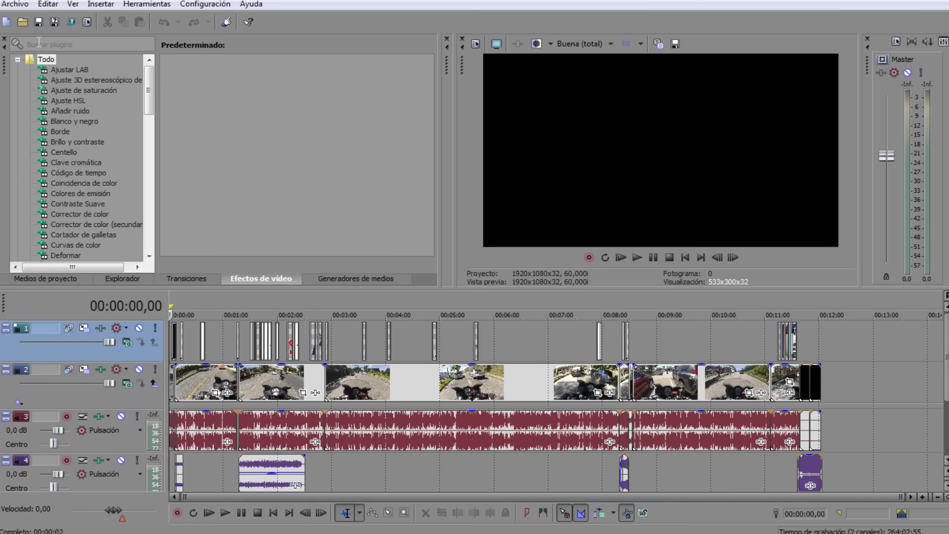
- Switch to Vegas Pro, start a new empty project and return the playhead to the start of the timeline
left_click(6, 22)
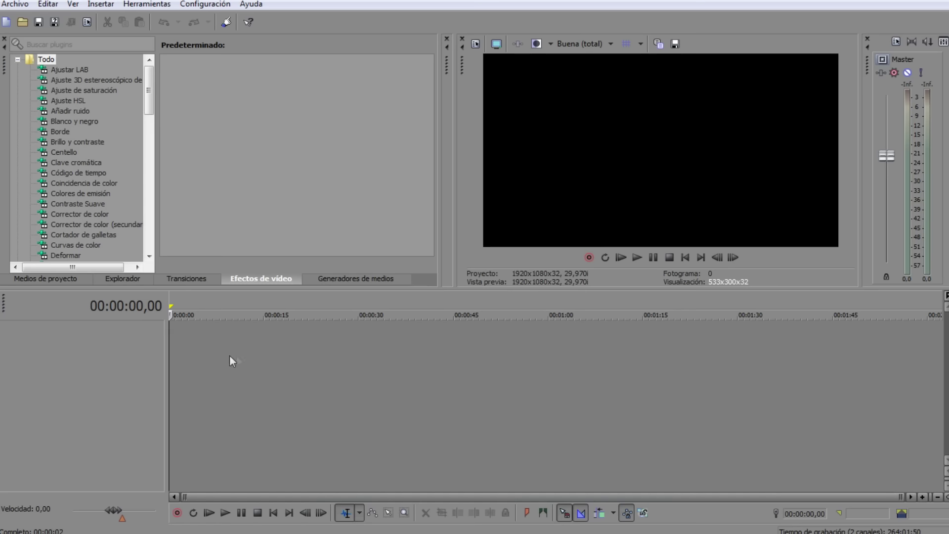
left_click_drag(376, 358, 457, 358)
left_click(742, 358)
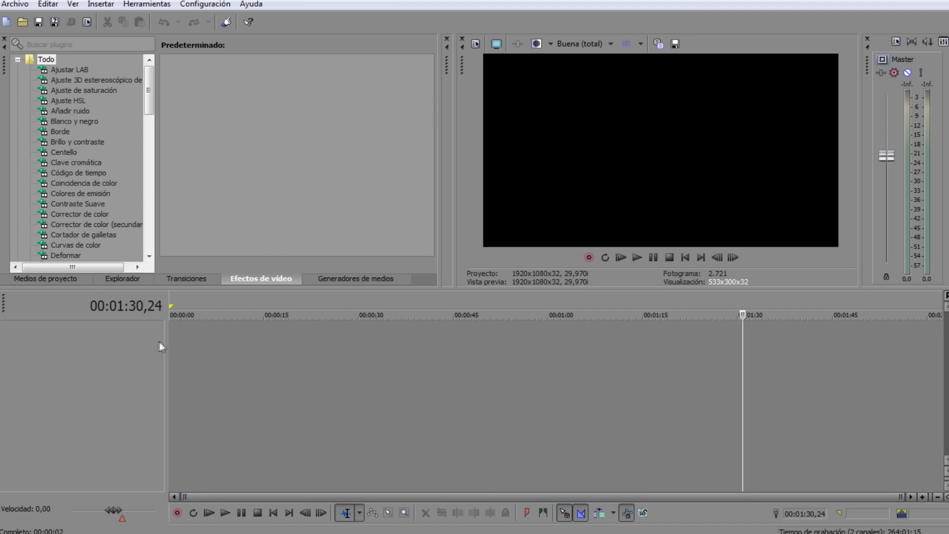
left_click_drag(740, 360, 147, 321)
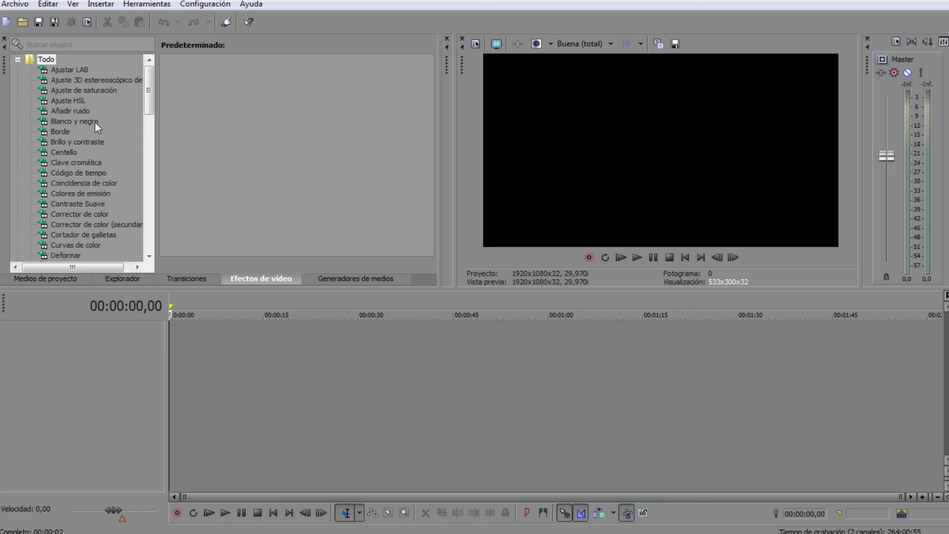
- Browse the presets of the video effects Ajuste 3D estereoscópico, Ajuste HSL, Añadir ruido and Blanco y negro
left_click(72, 80)
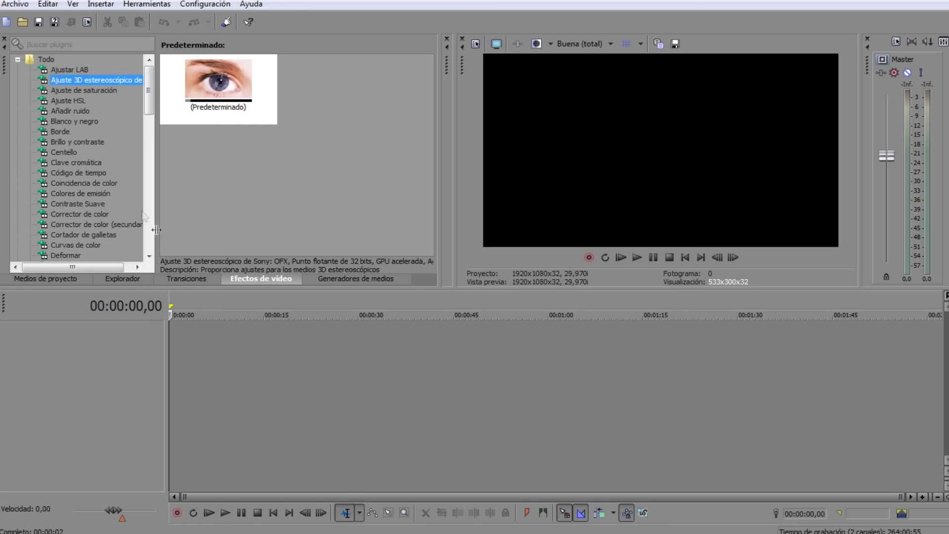
left_click(72, 100)
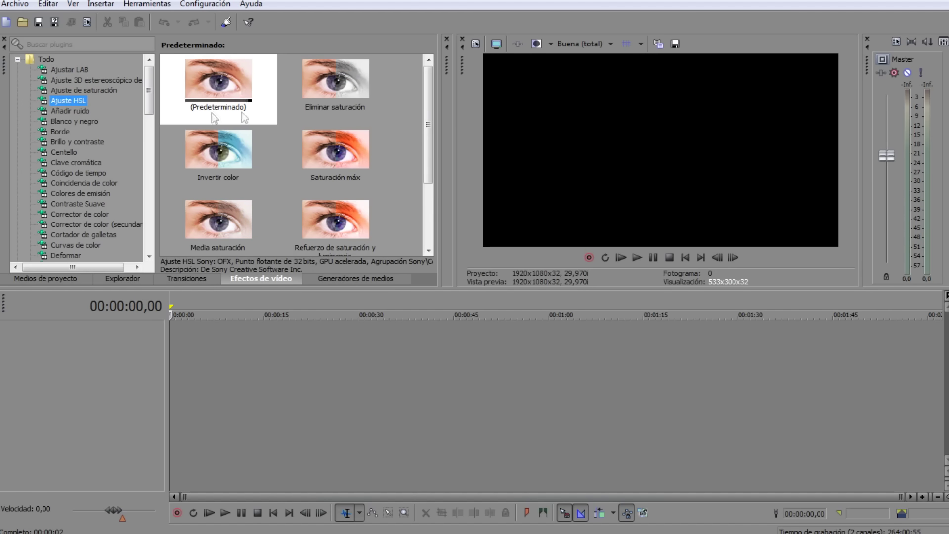
left_click(70, 112)
left_click(72, 121)
- Browse the transition presets from Barrido de gradiente through Barrido de reloj and Barrido lineal to Cascada en 3D
left_click(197, 278)
left_click(81, 89)
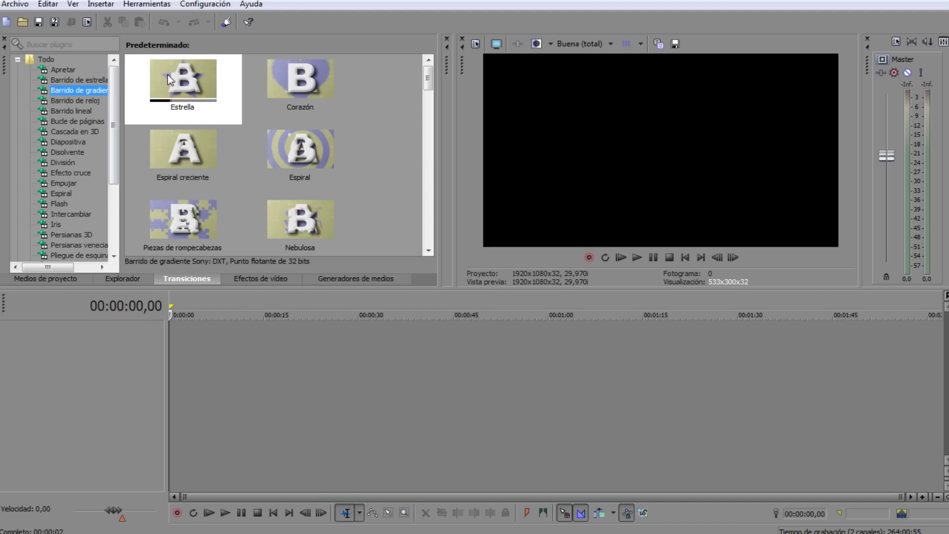
left_click(70, 100)
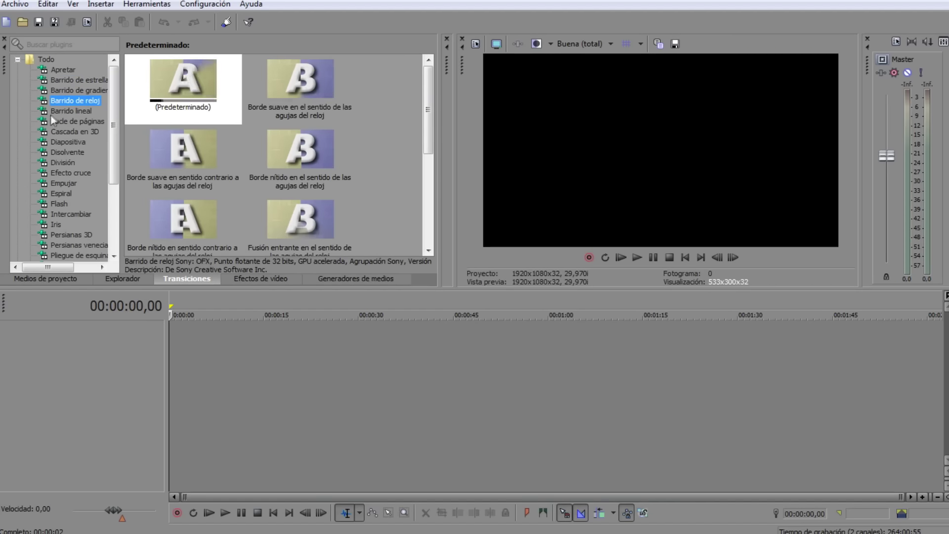
left_click(69, 112)
left_click(76, 131)
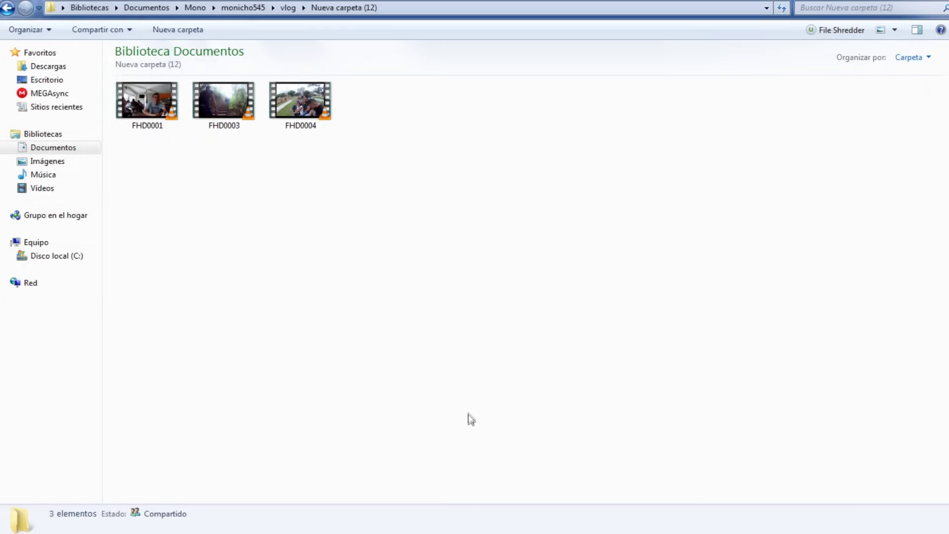
- Add the intro 4 video from the intros folder at the start of the timeline, matching the project video settings to it
left_click(8, 8)
left_click(8, 8)
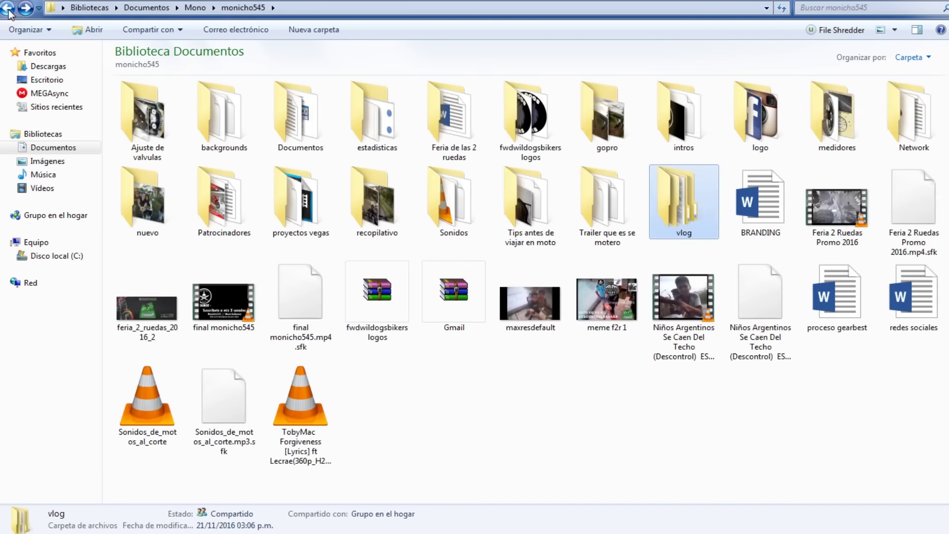
double_click(684, 116)
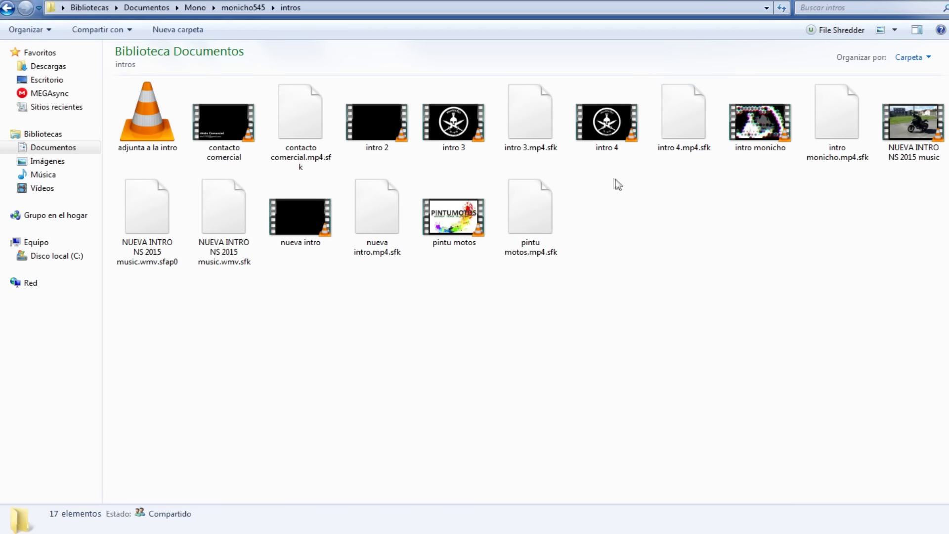
left_click(605, 89)
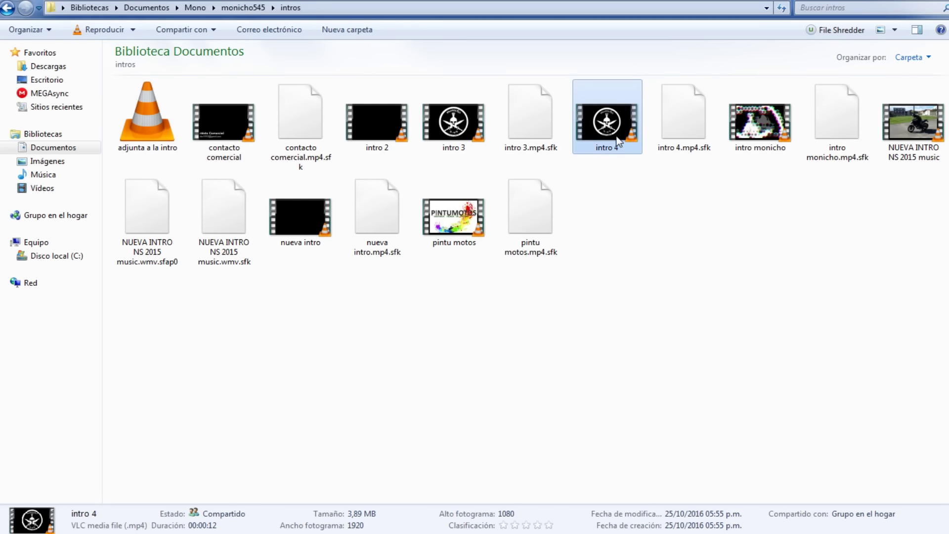
left_click_drag(617, 137, 172, 354)
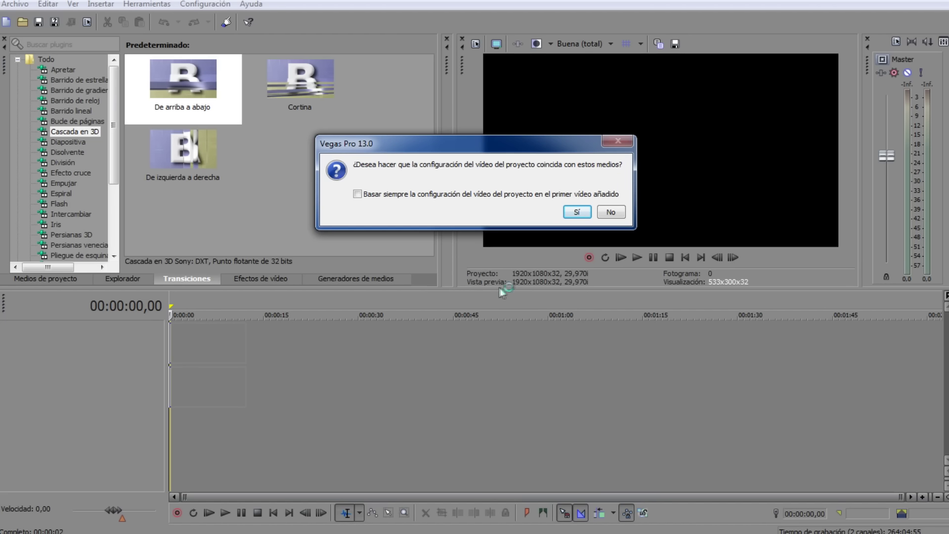
left_click(577, 212)
left_click(194, 335)
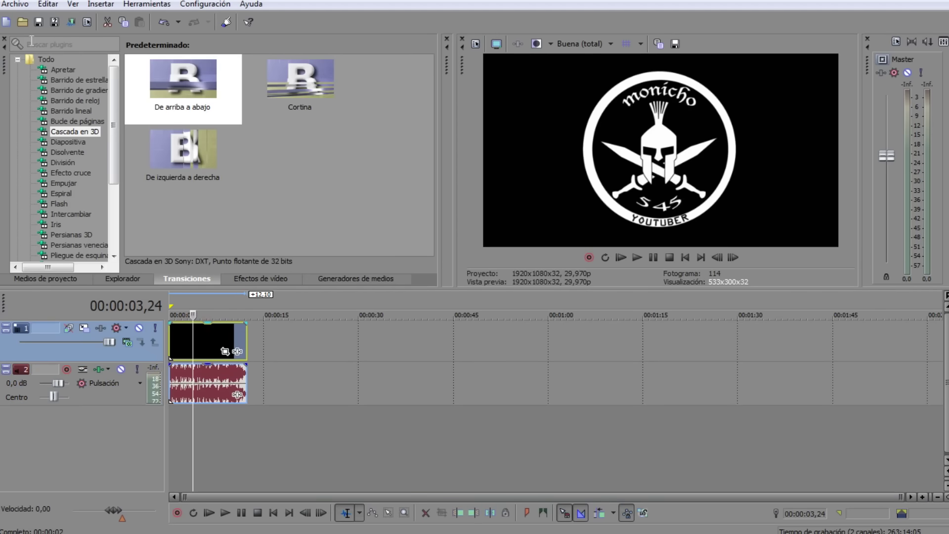
- Review the project's video properties, leaving them without applying changes
left_click(15, 4)
left_click(58, 293)
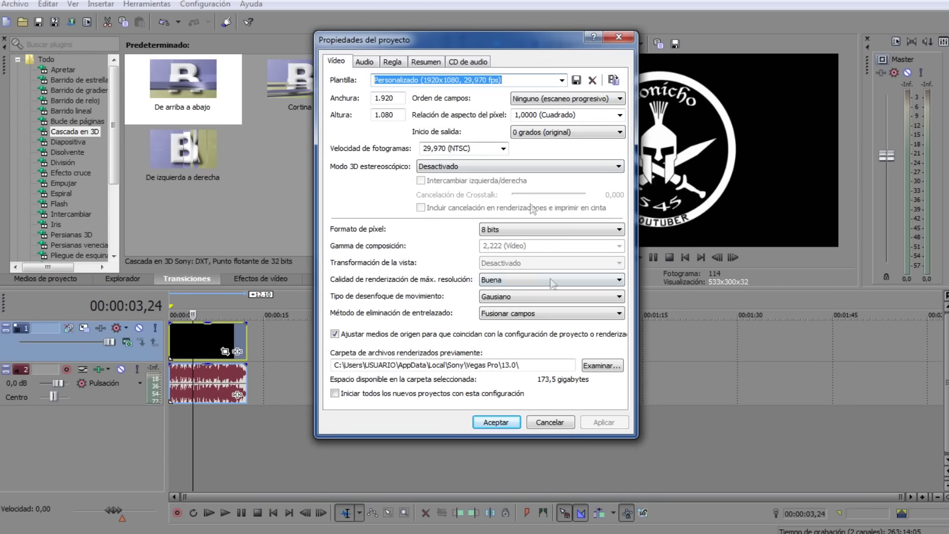
left_click(570, 424)
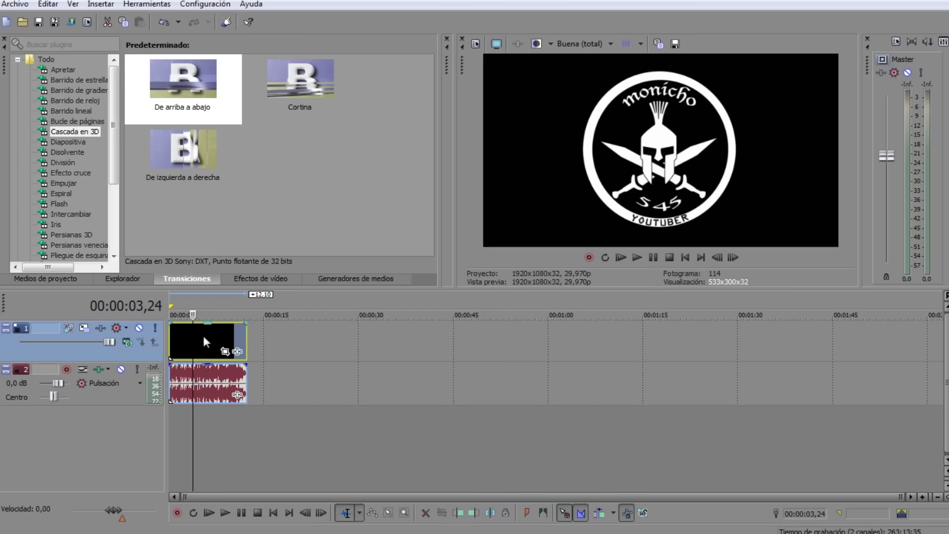
- Scrub through the intro clip on the timeline, then play it and pause at about 5 seconds
left_click(184, 339)
scroll(188, 340, "up", 4)
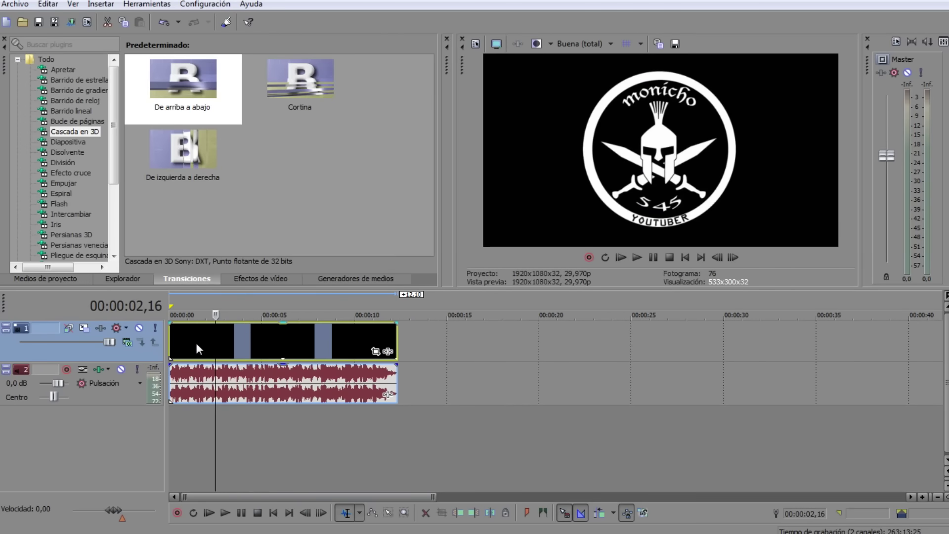
left_click(228, 344)
left_click_drag(230, 345, 252, 338)
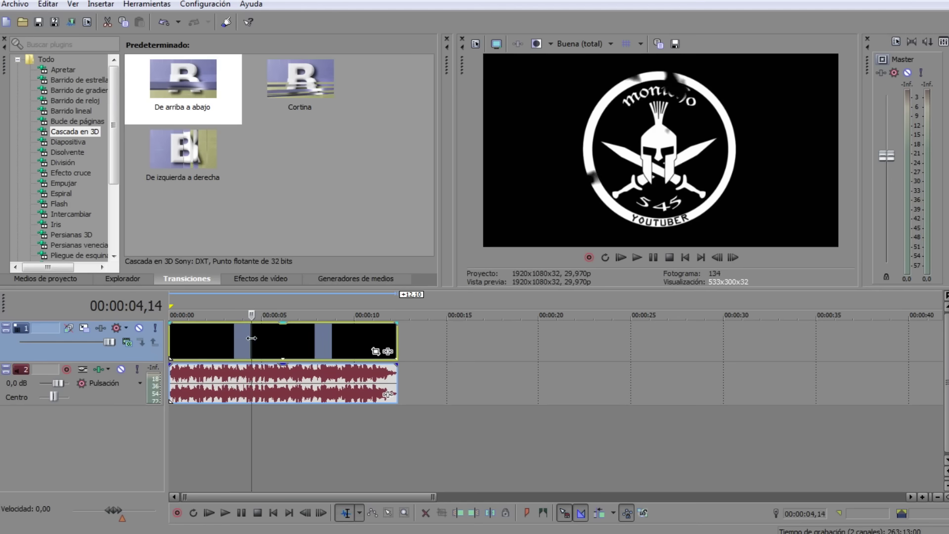
left_click_drag(251, 338, 379, 338)
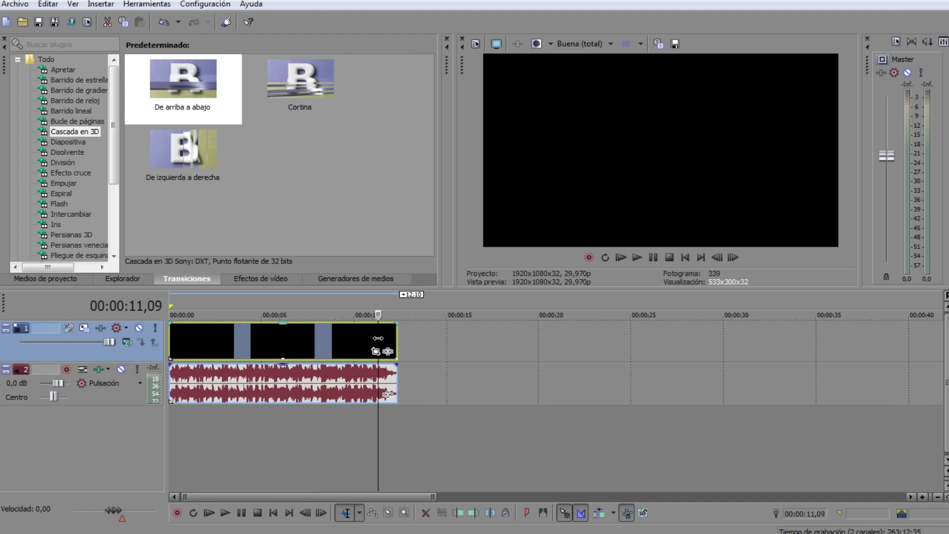
left_click(212, 511)
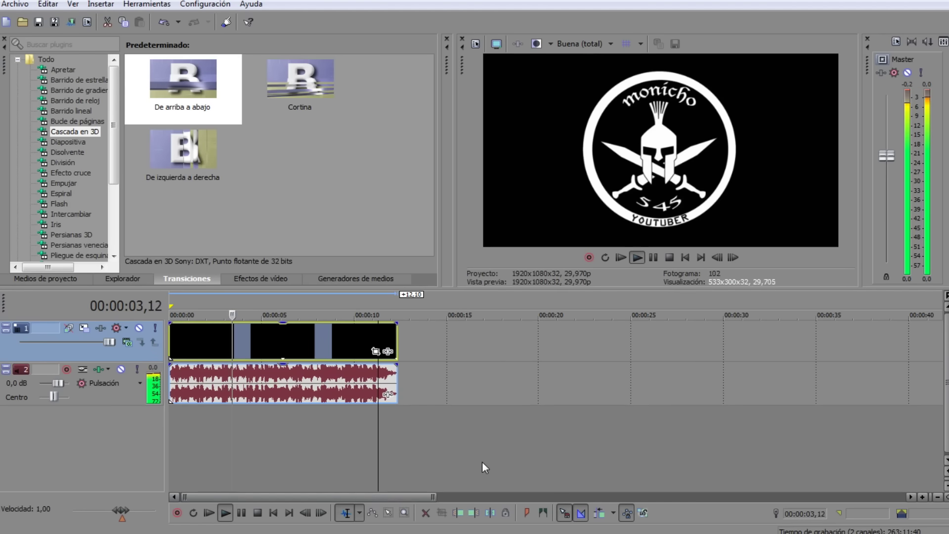
key("Return")
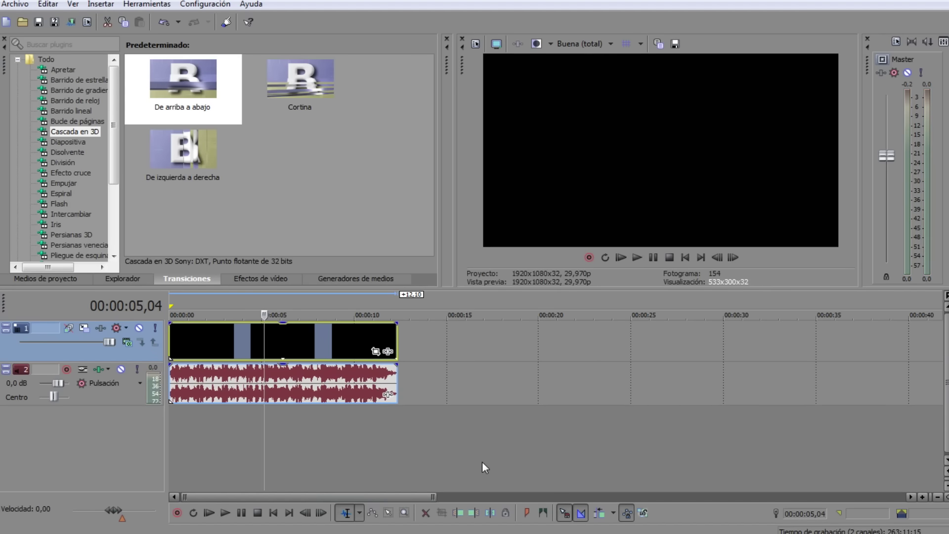
- Step frame by frame through the intro around 00:00:04 to examine where the logo breaks apart
key("Left")
key("Left")
key("Left")
key("Left")
key("Left")
key("Left")
key("Left")
key("Left")
key("Left")
key("Left")
key("Left")
key("Left")
key("Left")
key("Left")
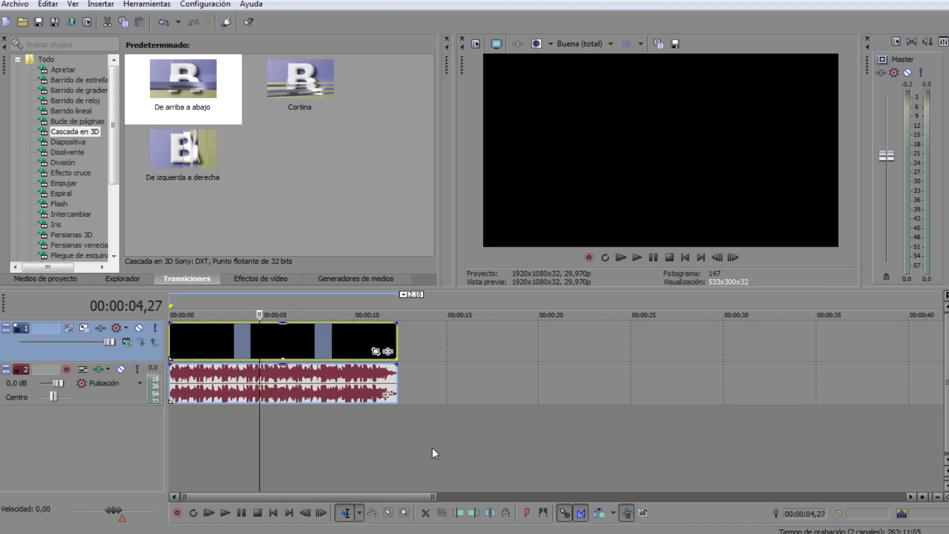
key("Left")
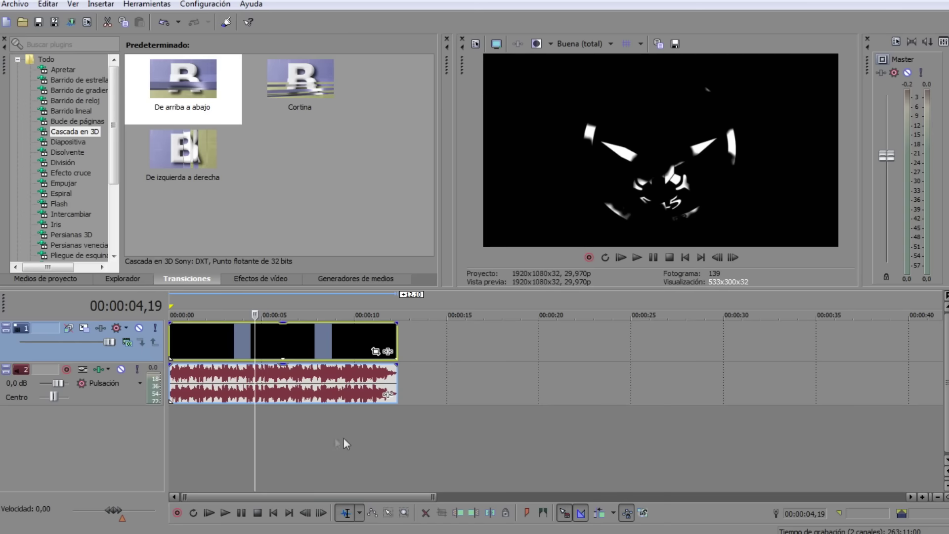
key("Left")
key("Right")
key("Left")
key("Right")
key("Left")
key("Right")
key("Right")
key("Right")
key("Right")
key("Right")
key("Right")
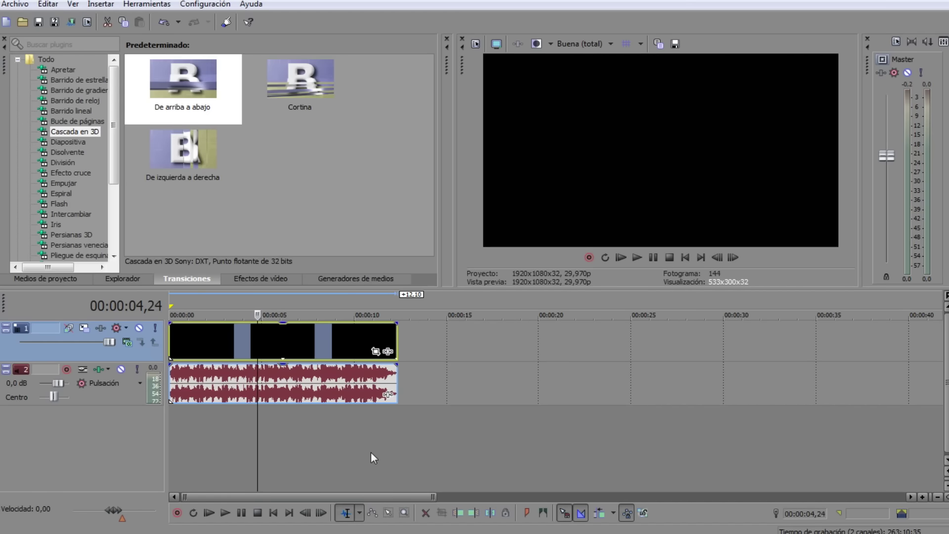
left_click(252, 352)
key("Left")
key("Left")
key("Right")
key("Right")
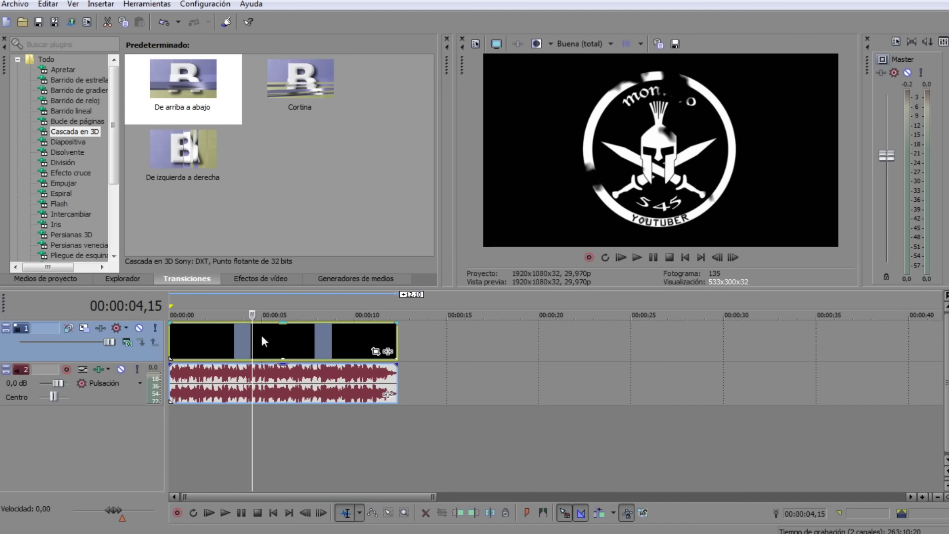
- Split the intro's video and audio at 00:00:04,17, while the logo is breaking apart
scroll(259, 333, "up", 3)
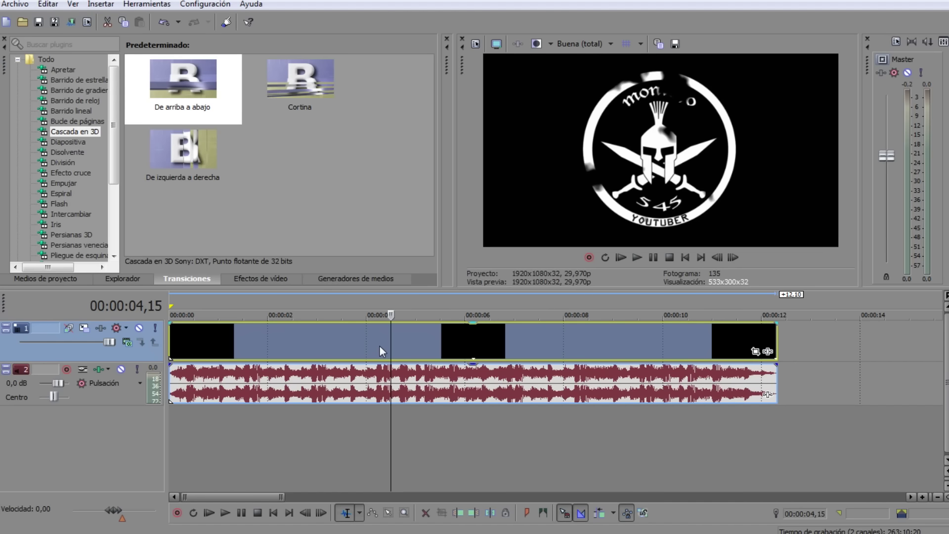
scroll(379, 345, "down", 1)
scroll(379, 345, "down", 4)
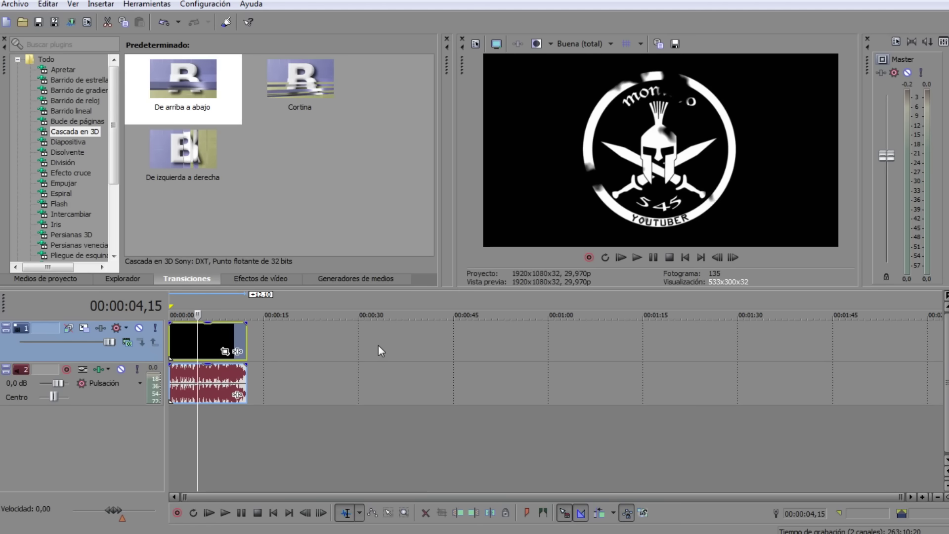
scroll(378, 345, "up", 5)
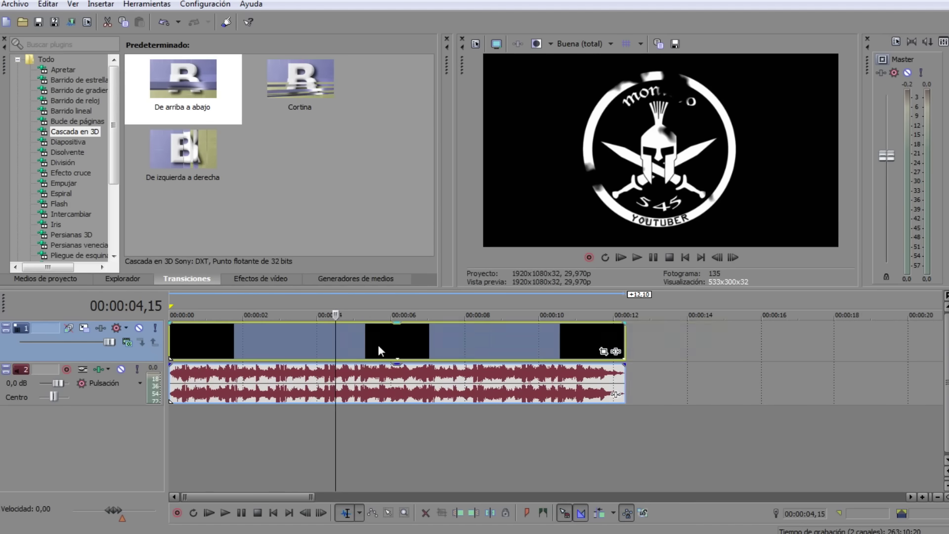
key("space")
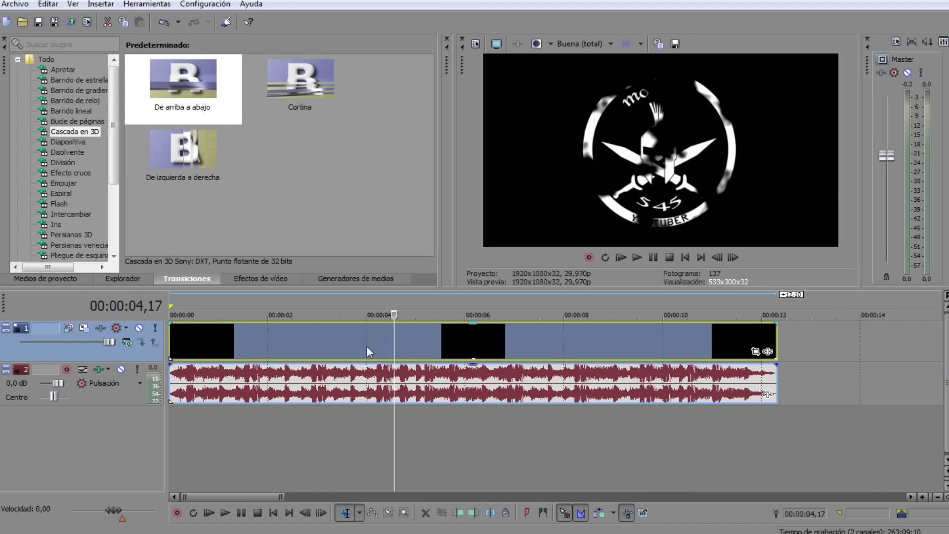
key("s")
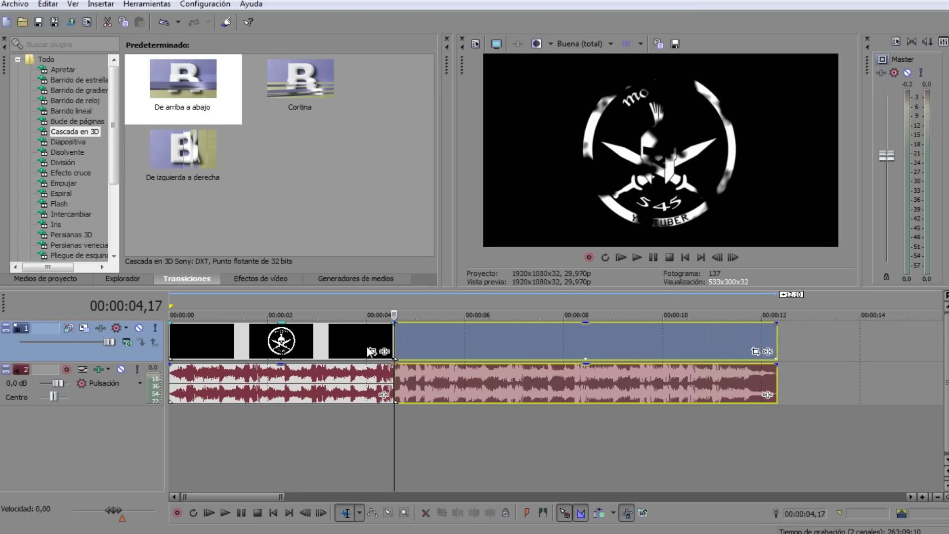
- Insert a new video track and move the second piece of the intro's video up onto it
left_click(516, 420)
left_click(466, 346)
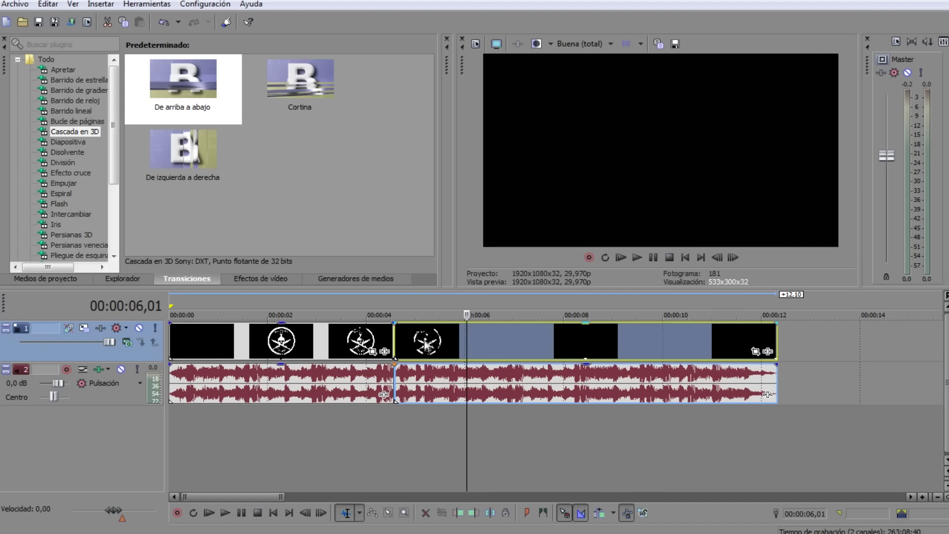
left_click(416, 436)
right_click(410, 425)
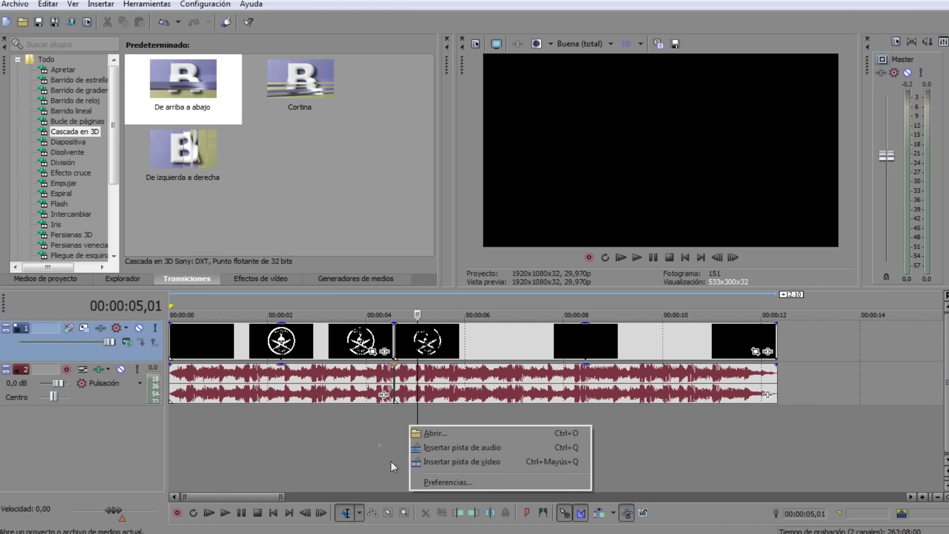
left_click(429, 461)
left_click(435, 387)
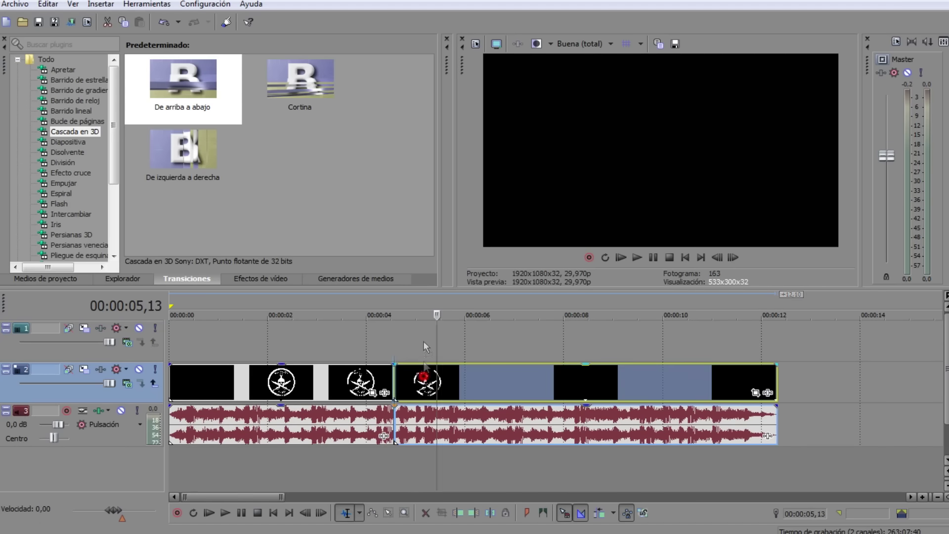
left_click_drag(428, 387, 424, 340)
- Delete the new video track along with its clip, and move the second intro audio piece down to its own audio track
left_click(360, 339)
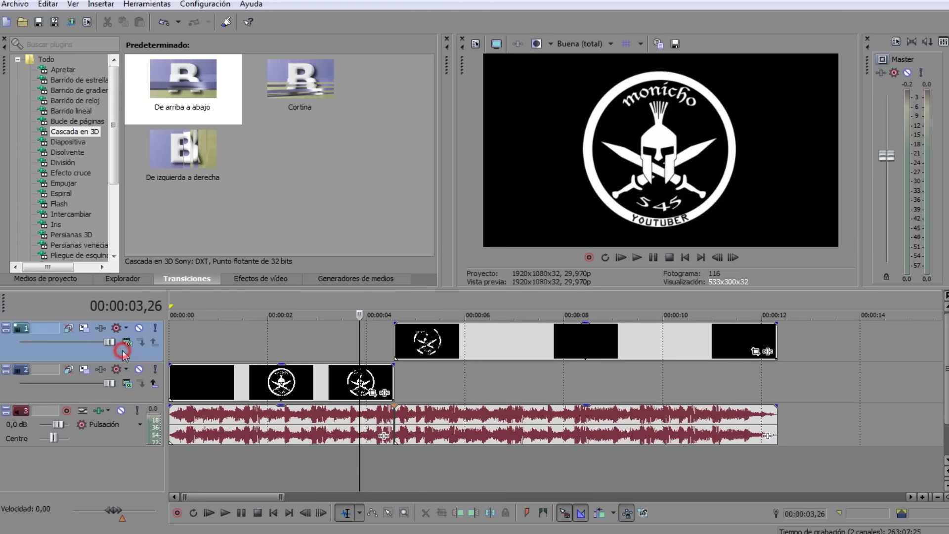
key("Delete")
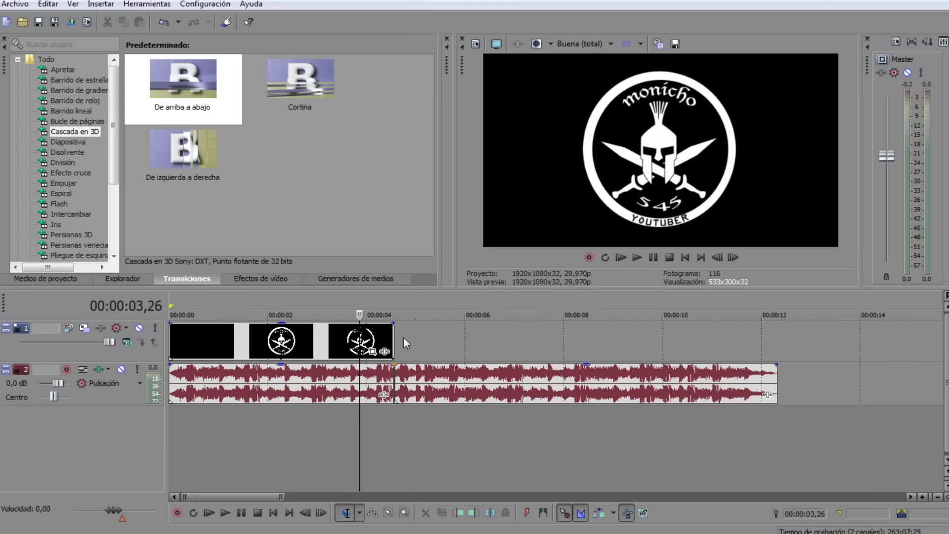
left_click_drag(433, 368, 433, 435)
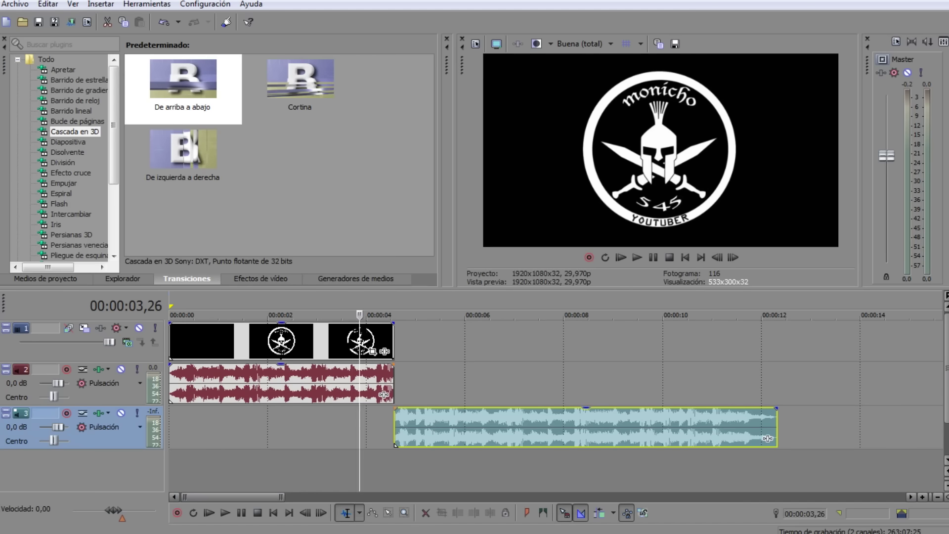
- Bring FHD0001 from vlog > Nueva carpeta (12) onto the timeline and place it directly after the shortened intro
left_click(318, 532)
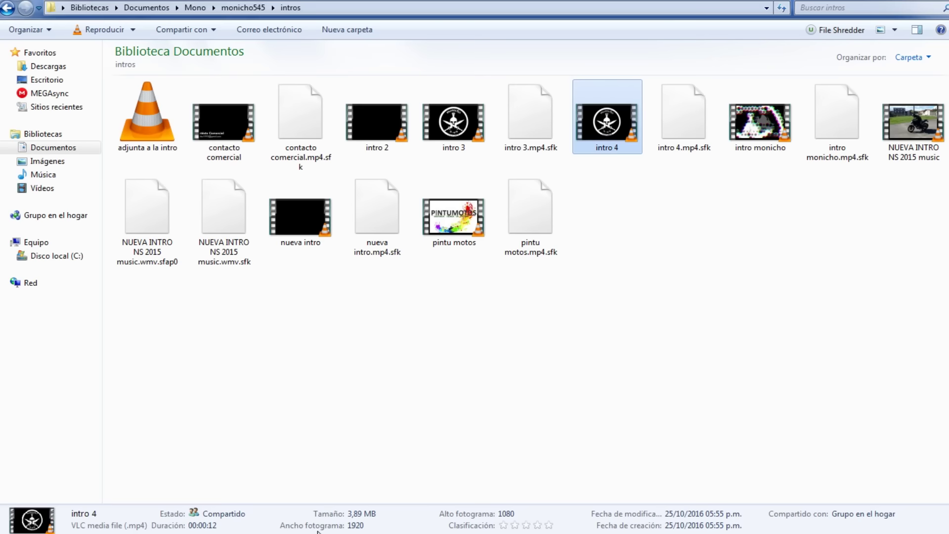
key("BackSpace")
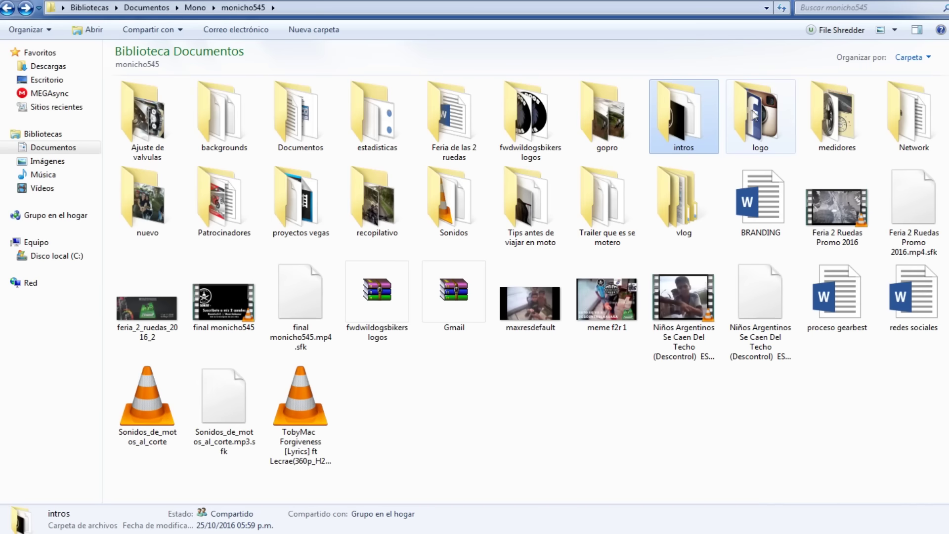
double_click(681, 207)
double_click(469, 141)
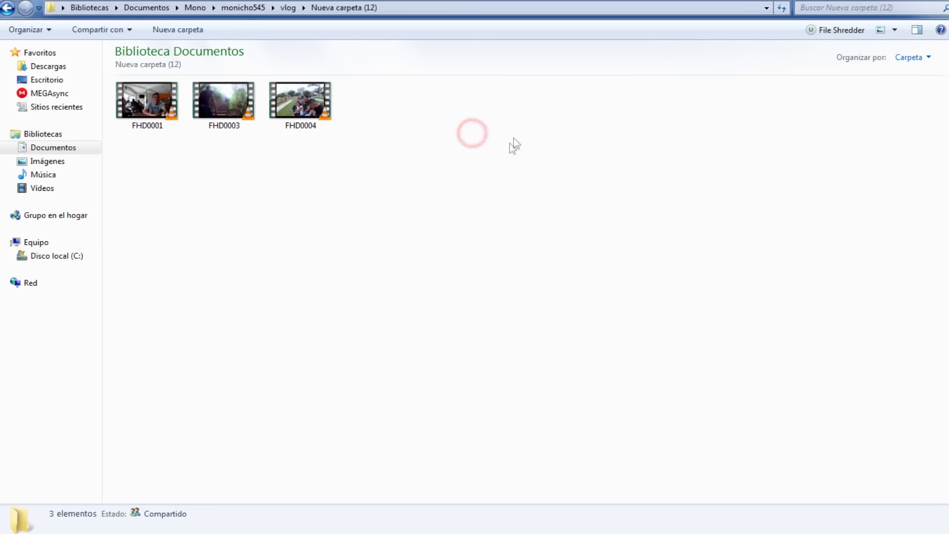
left_click_drag(155, 129, 413, 373)
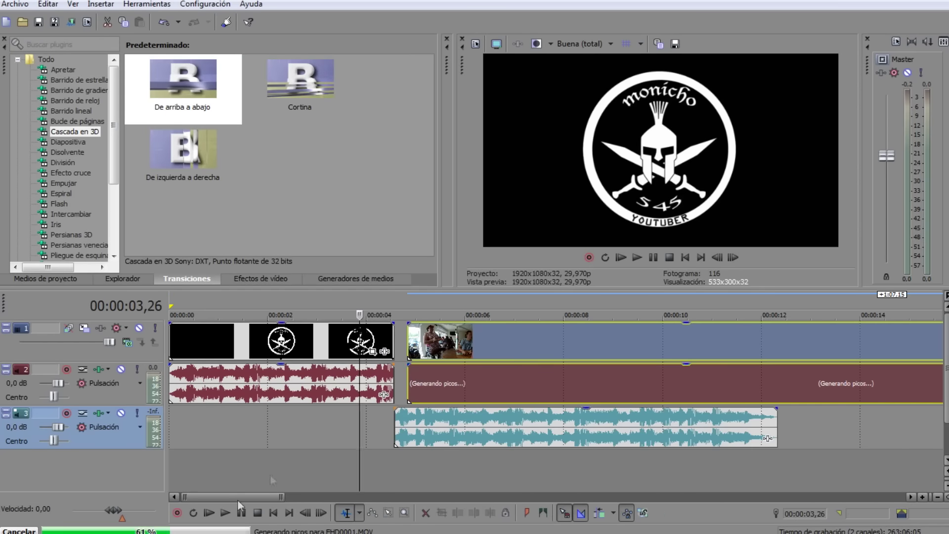
left_click(412, 364)
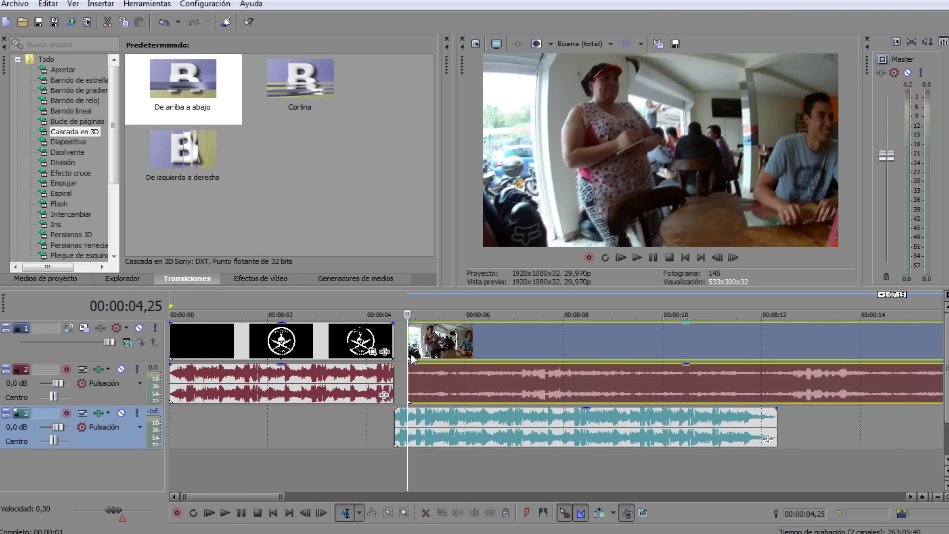
left_click_drag(438, 352, 425, 352)
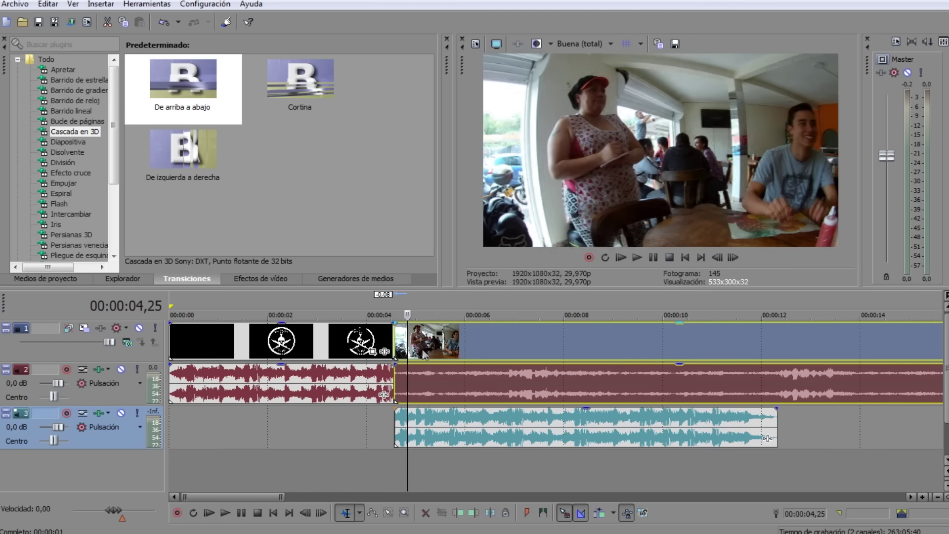
- Play the timeline from about 00:00:03 to review the cut from the intro into the restaurant clip
left_click(361, 423)
left_click(330, 427)
left_click(340, 420)
left_click(313, 421)
left_click(322, 420)
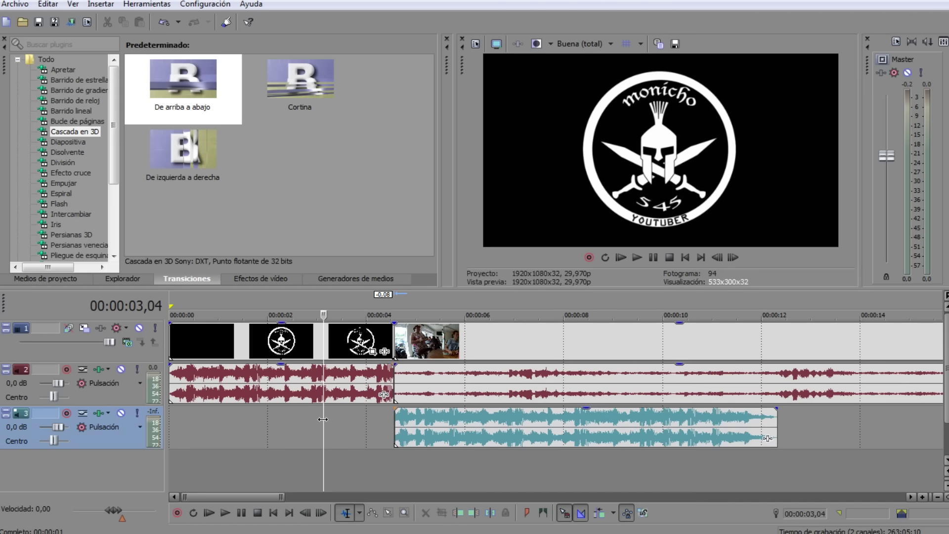
key("space")
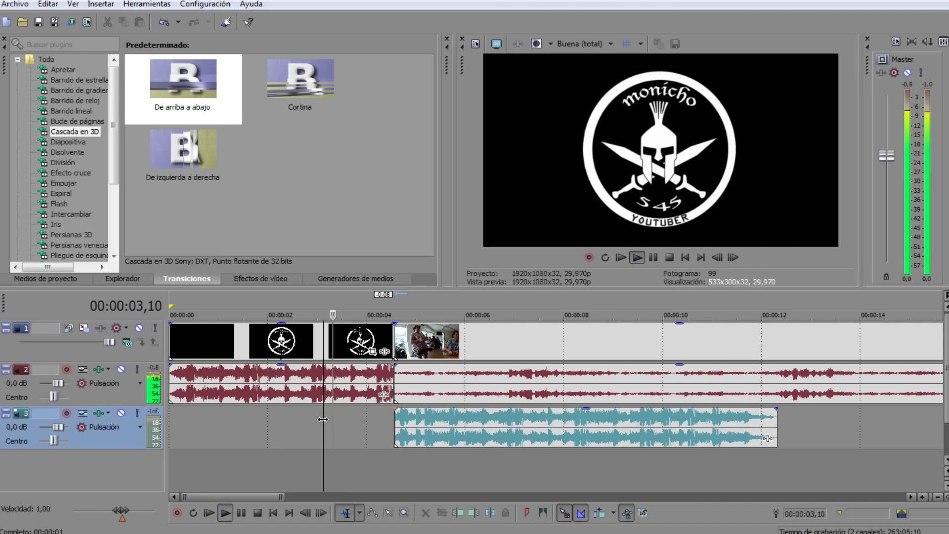
key("space")
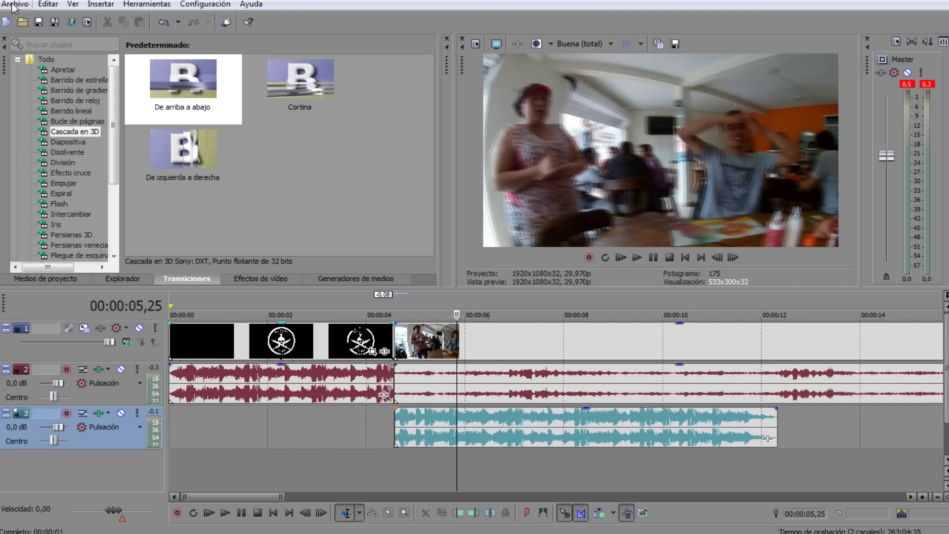
- Overlap the restaurant clip with the intro's end by 9 frames to make a crossfade, and play the transition
left_click_drag(395, 341, 380, 341)
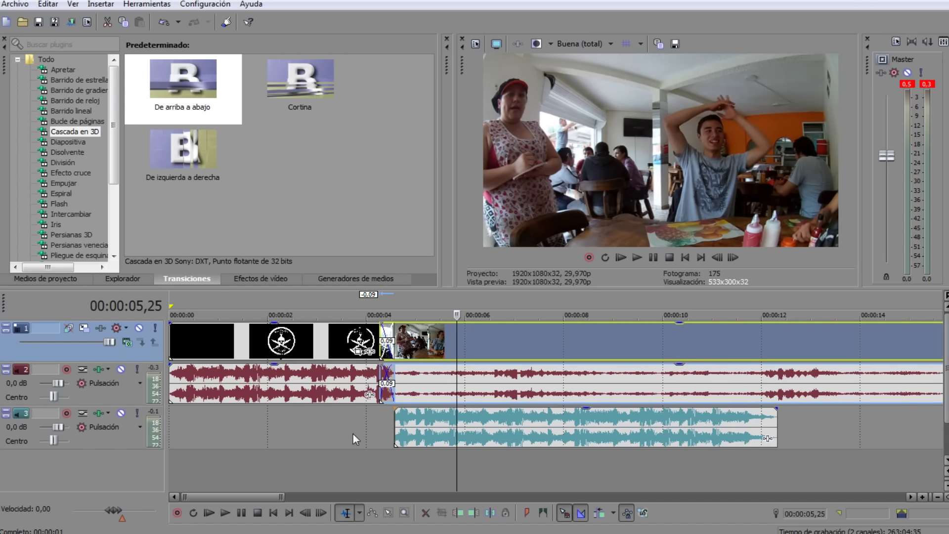
left_click(360, 434)
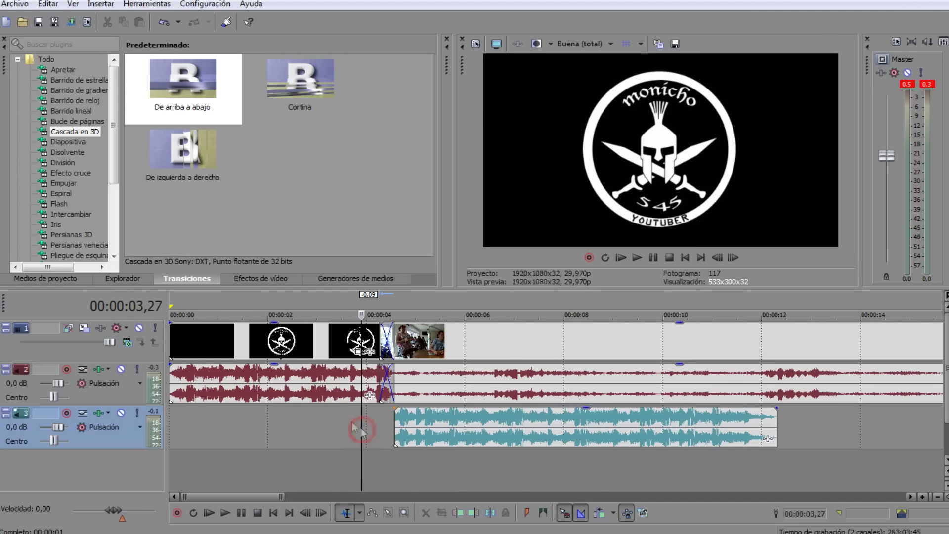
key("space")
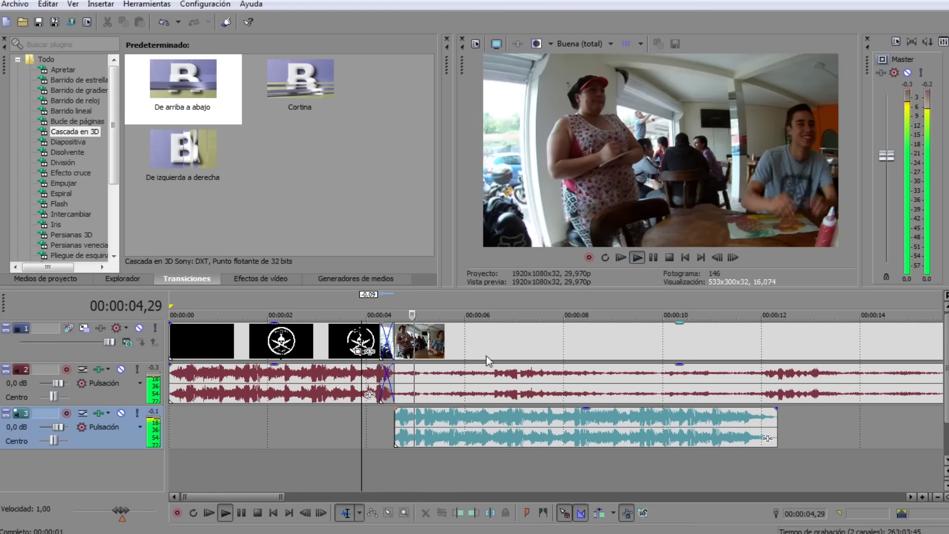
key("Return")
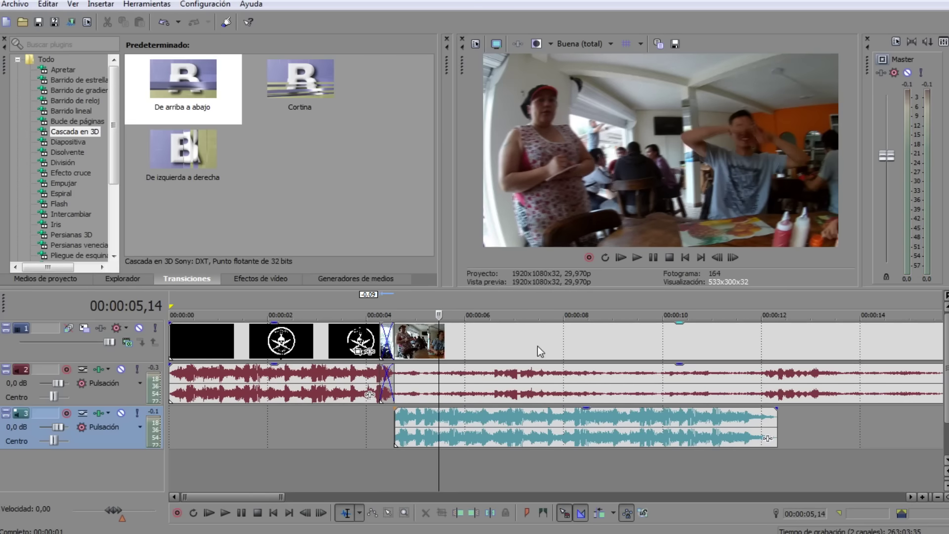
- Set the project's video frame rate to 60 fps and apply the change
left_click(14, 4)
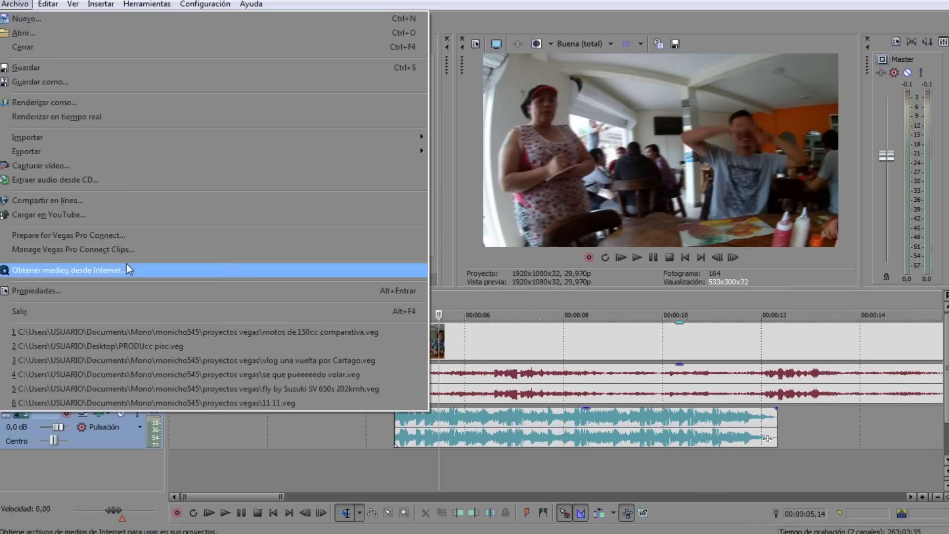
left_click(113, 290)
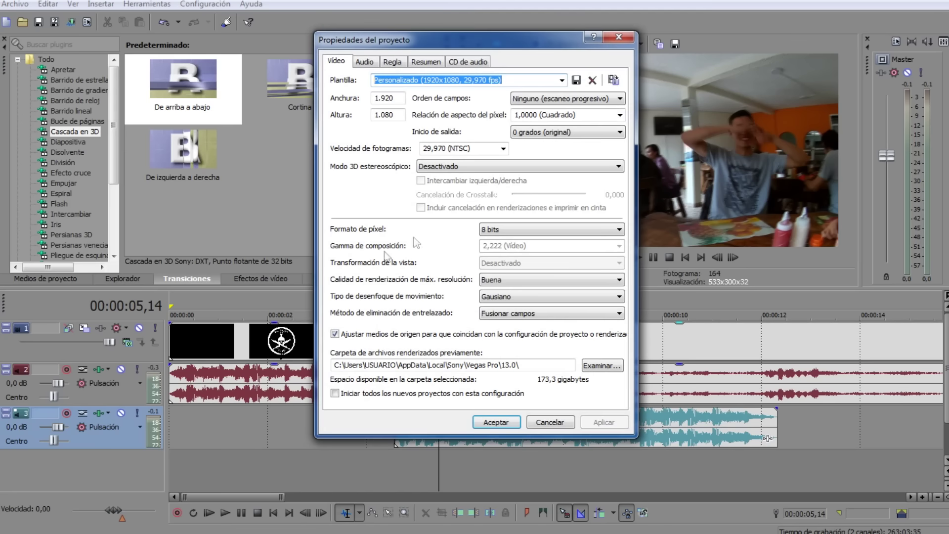
double_click(434, 149)
type("60")
left_click(489, 420)
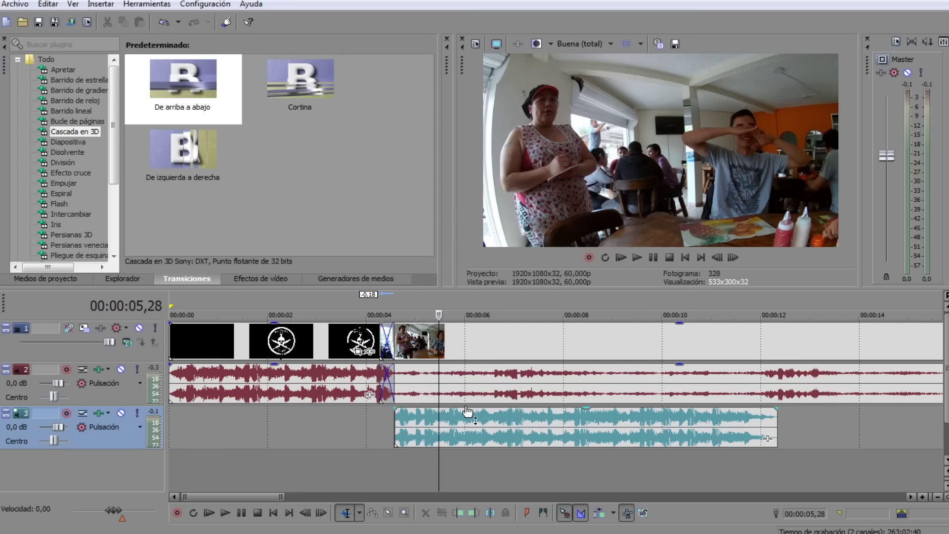
- Play from the intro's last second through the crossfade to check playback at the new frame rate
left_click(344, 339)
key("space")
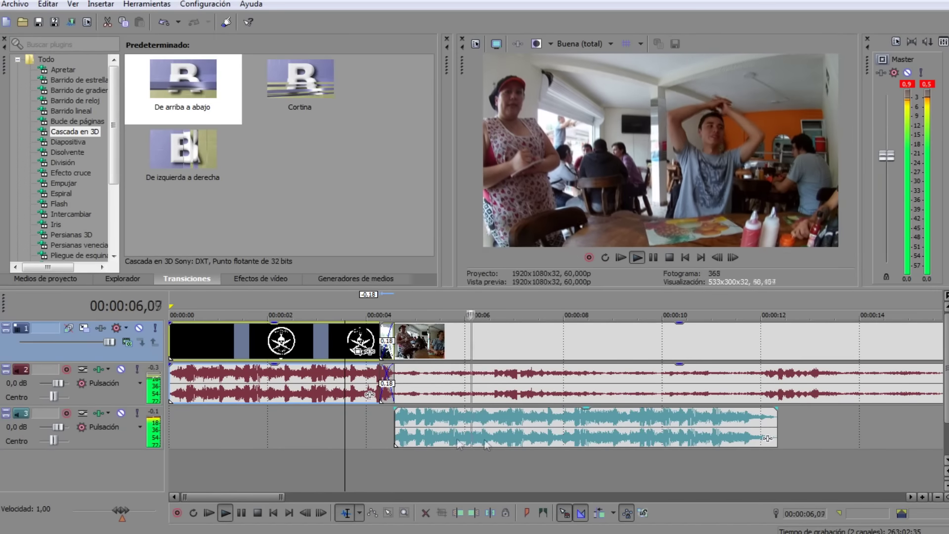
key("Return")
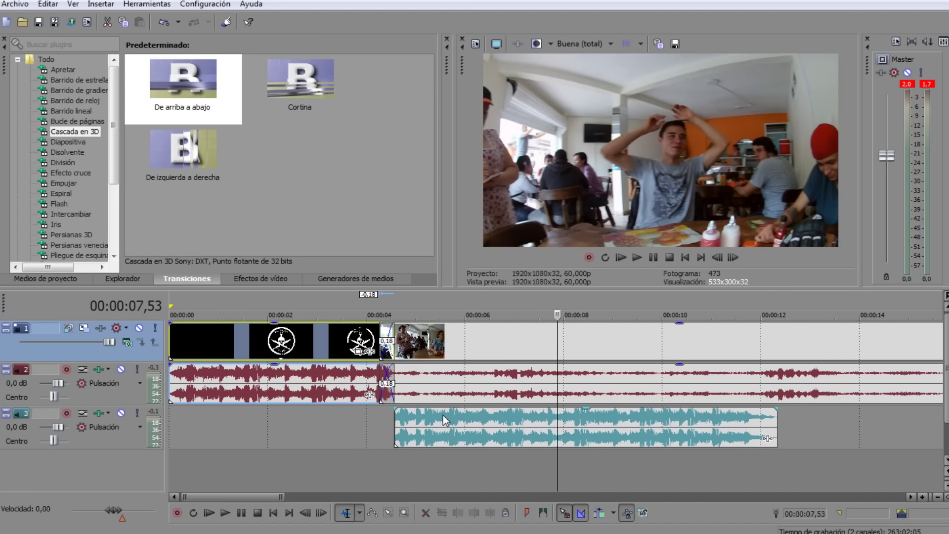
- Lower the gain of the separated intro audio event to -11.6 dB and play it together with the restaurant clip
left_click(419, 416)
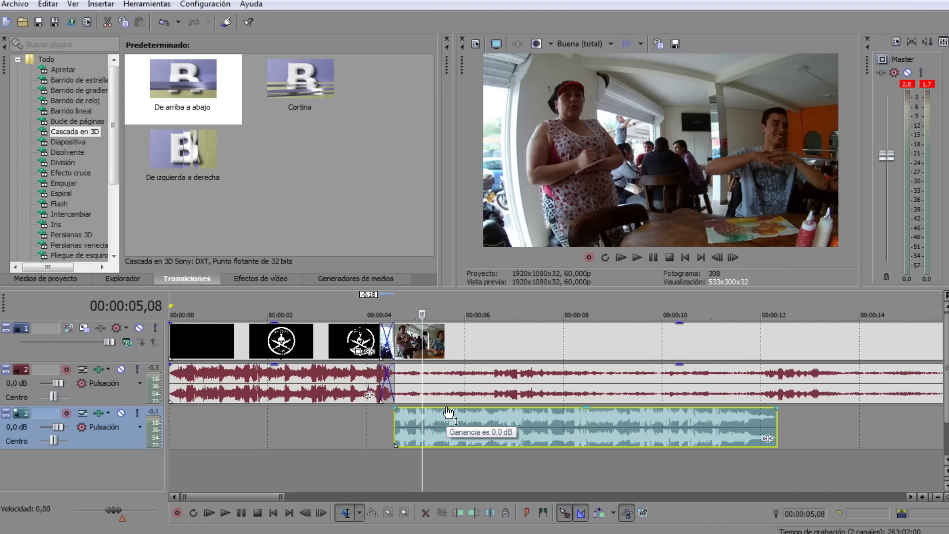
left_click_drag(448, 412, 446, 441)
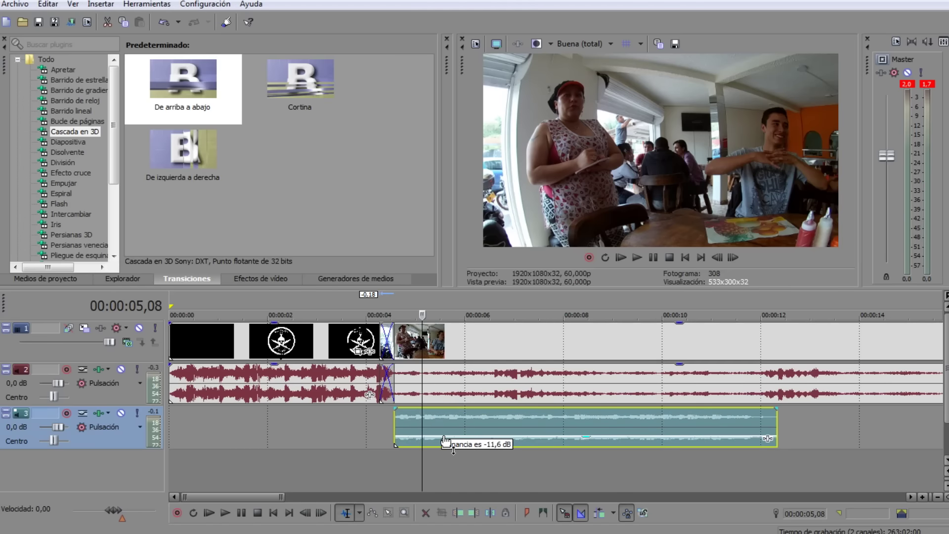
left_click(383, 426)
key("space")
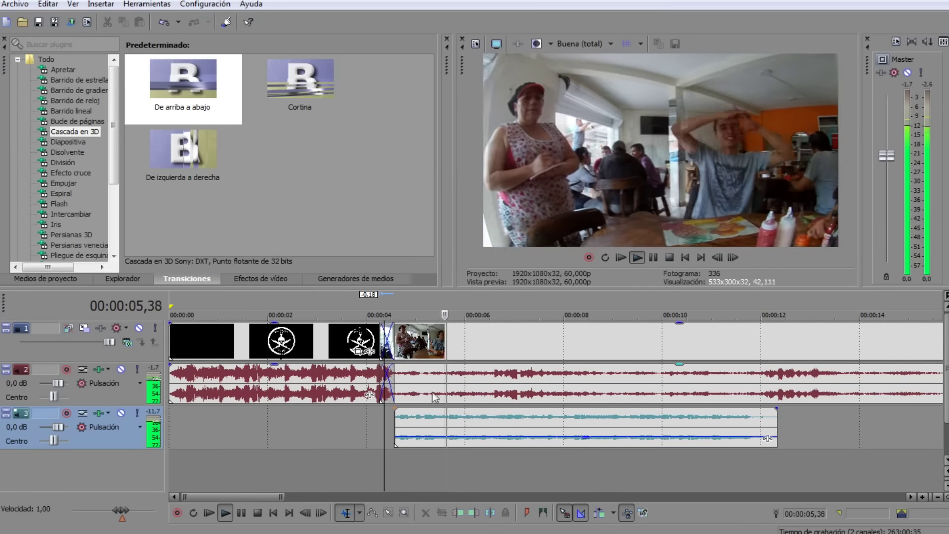
scroll(459, 396, "down", 6)
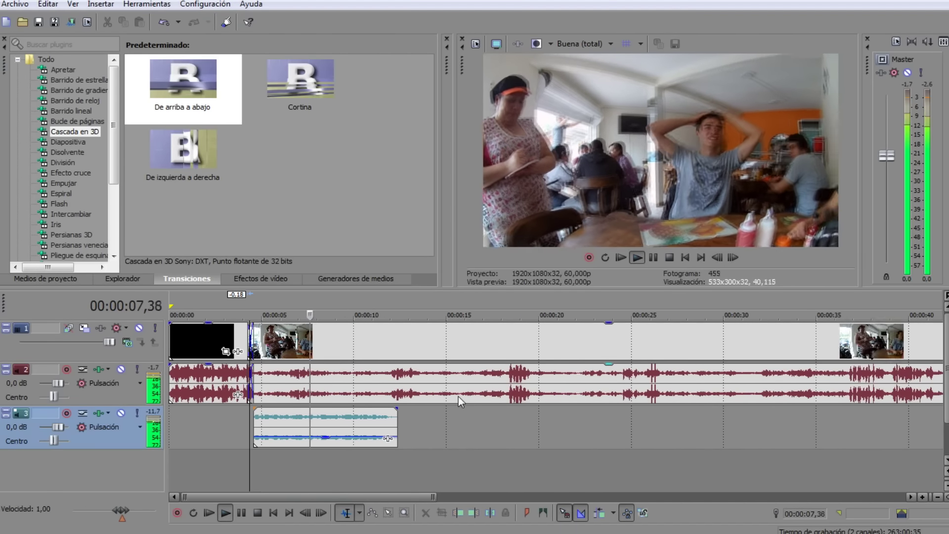
key("Return")
- Add the Volumen audio effect to the FHD0001 audio event and raise its volume to the maximum
left_click(352, 439)
scroll(406, 387, "down", 4)
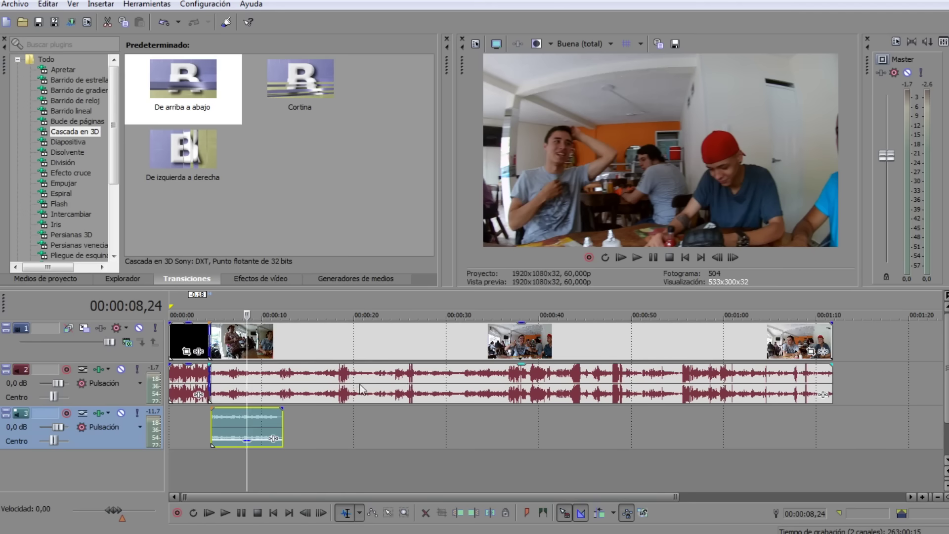
left_click(274, 388)
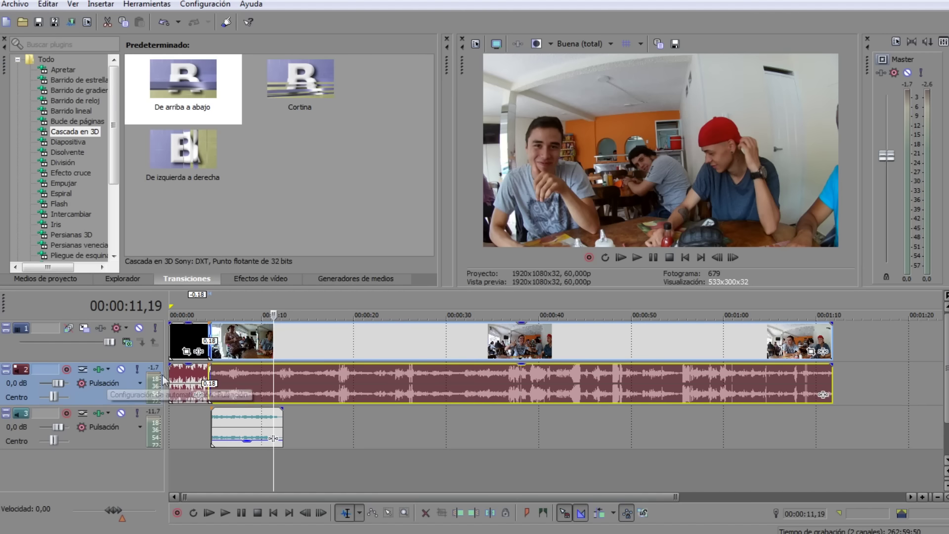
left_click(187, 383)
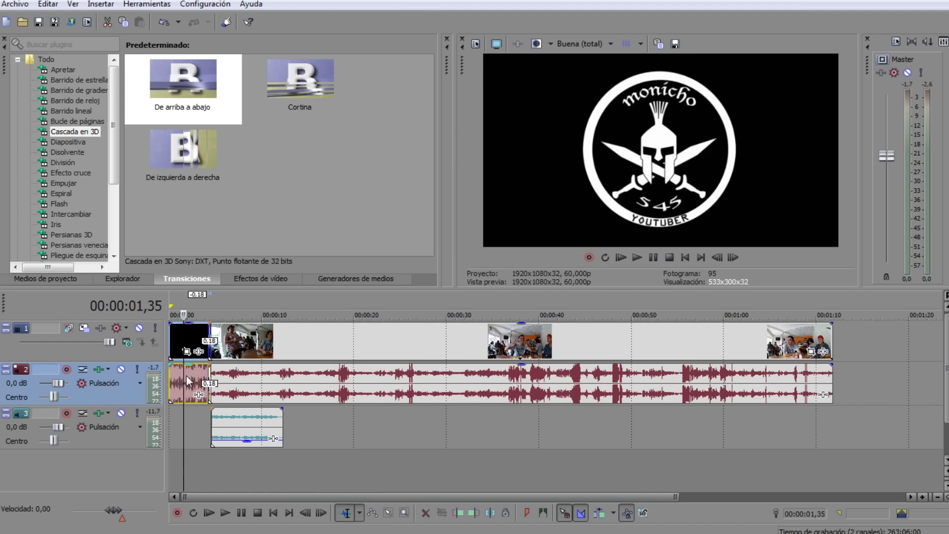
left_click(668, 381)
left_click(823, 395)
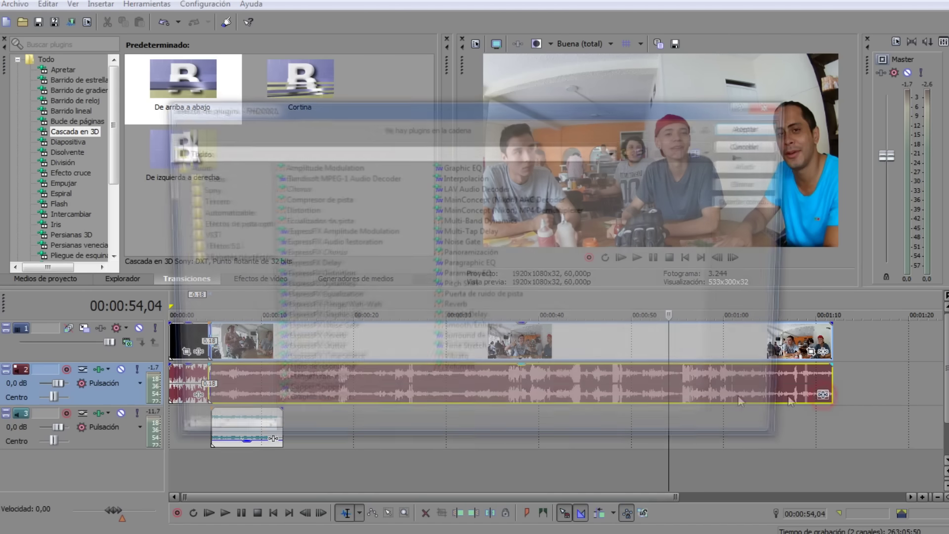
double_click(464, 375)
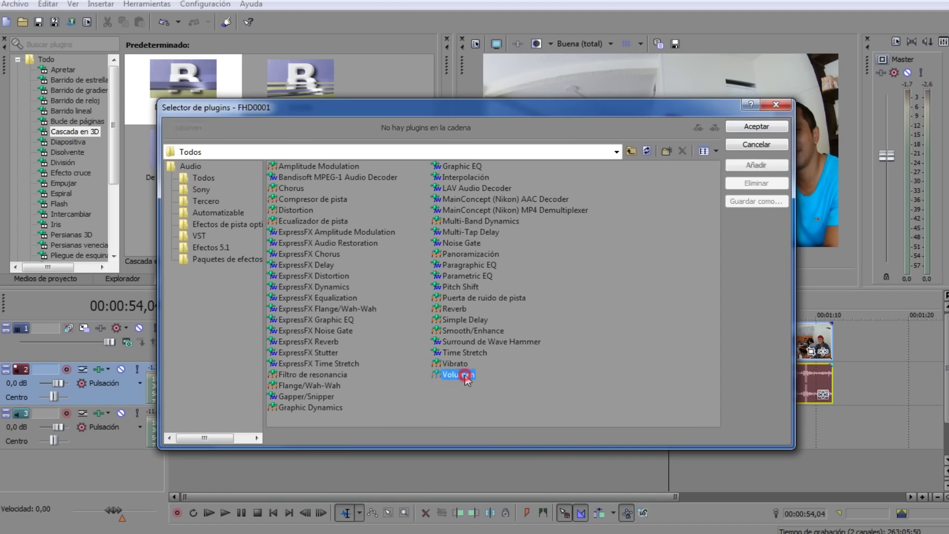
left_click(745, 132)
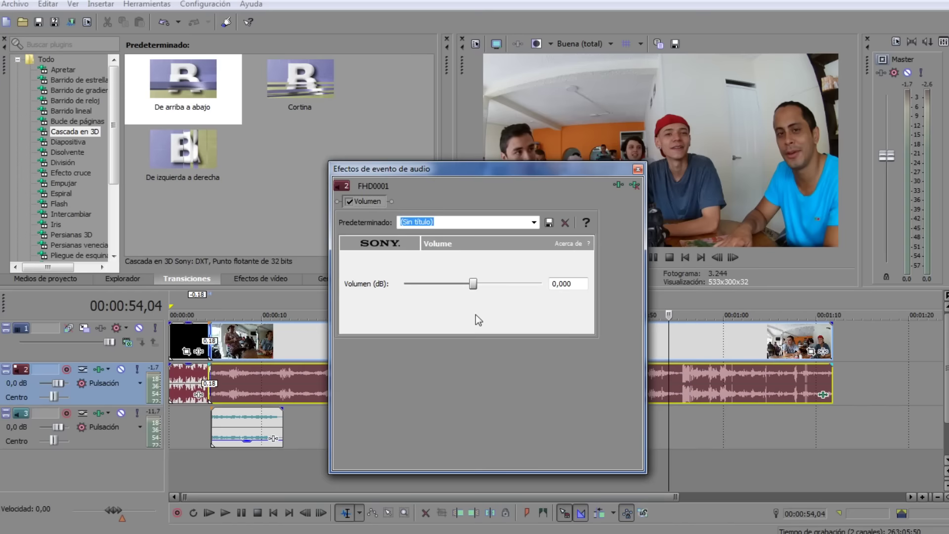
left_click_drag(473, 284, 560, 285)
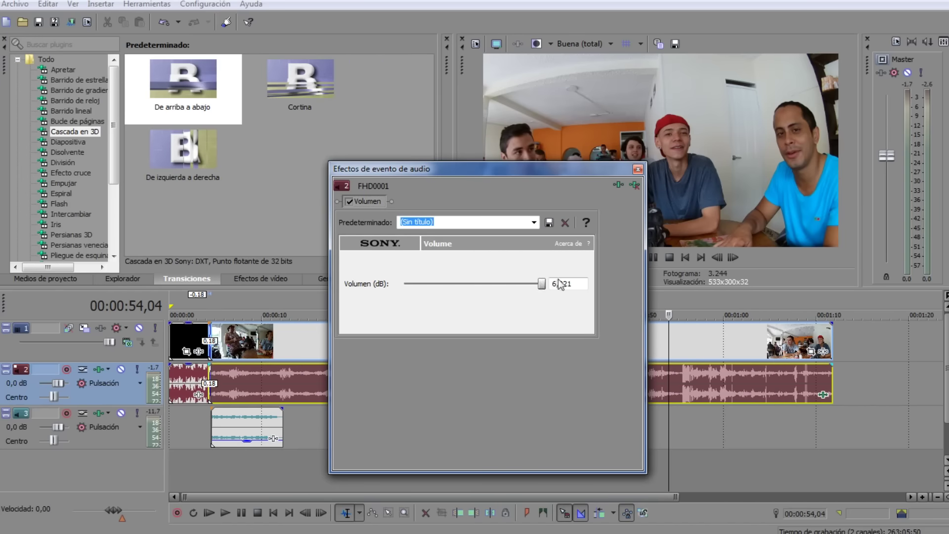
- Close the audio event effects and play the intro's end into the restaurant footage to check the boosted volume
left_click(637, 169)
left_click(205, 427)
key("space")
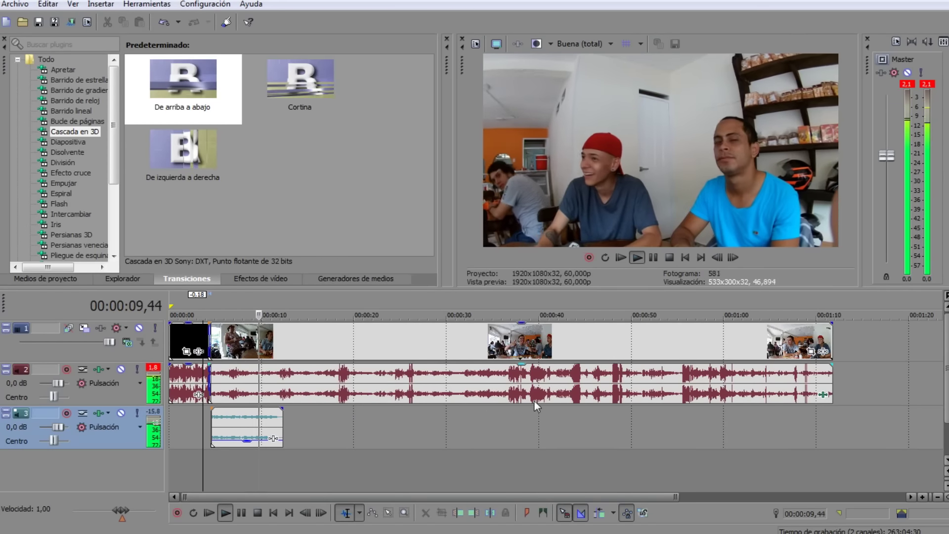
key("Return")
- Add a second Volumen effect to the FHD0001 audio event, raise it to the maximum of 6,021 dB and play the result
left_click(823, 394)
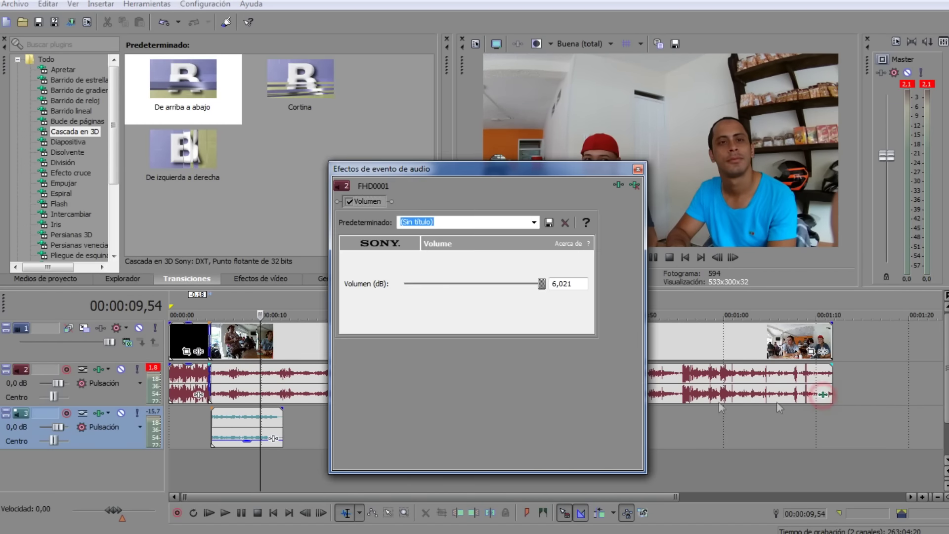
left_click(619, 186)
double_click(458, 375)
left_click(741, 129)
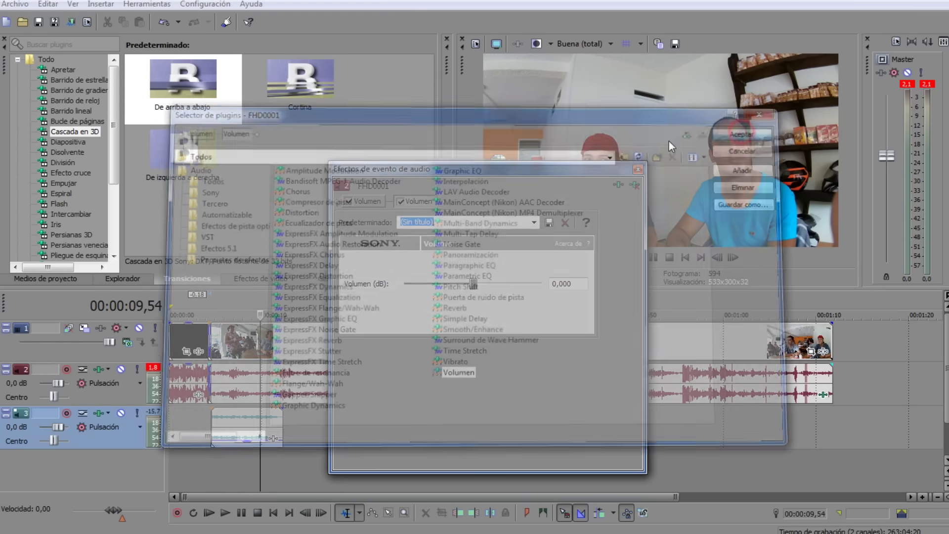
left_click_drag(472, 284, 608, 282)
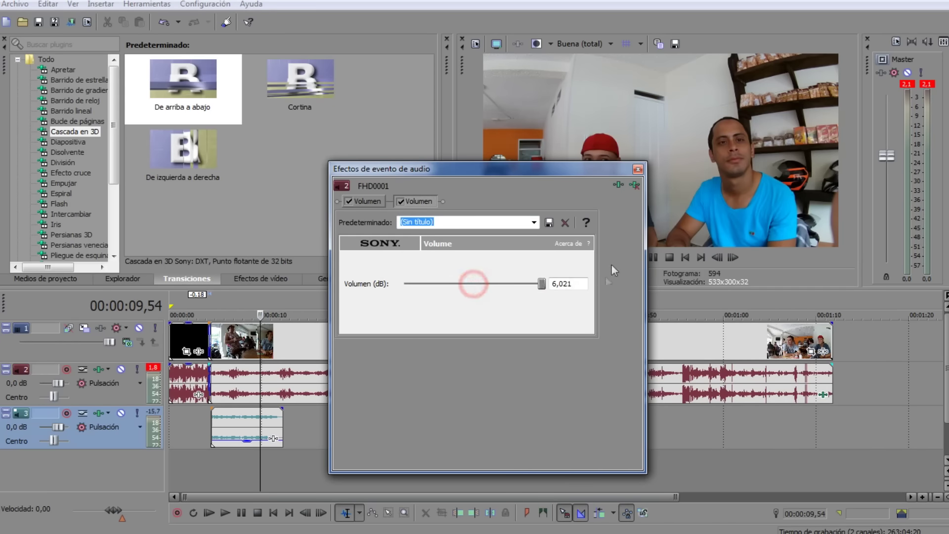
left_click(638, 170)
key("space")
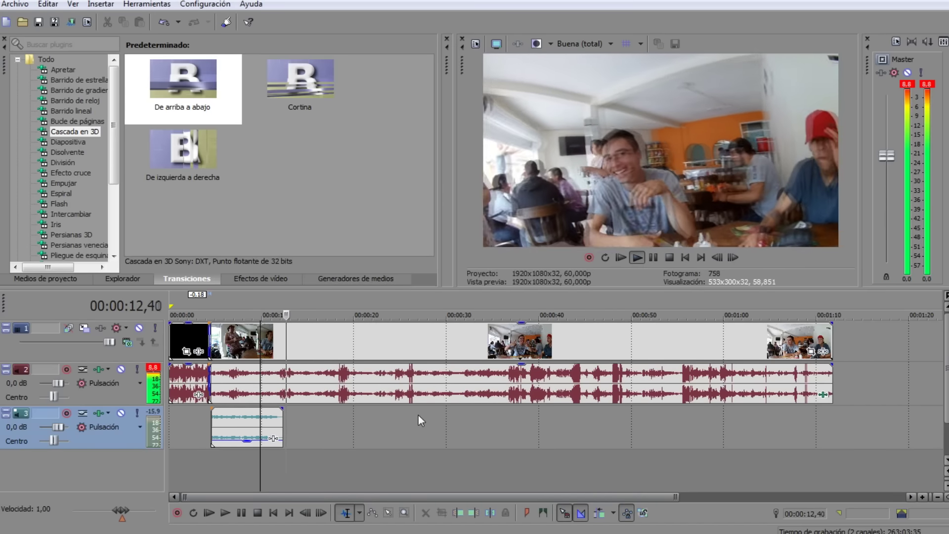
- Delete the separate audio event on track 3 beneath the start of the restaurant footage
left_click(248, 416)
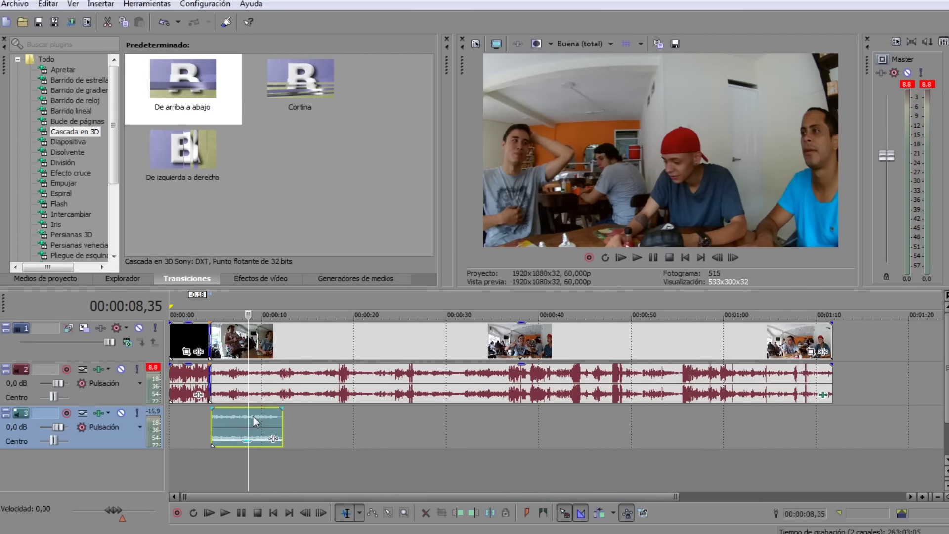
scroll(204, 417, "up", 5)
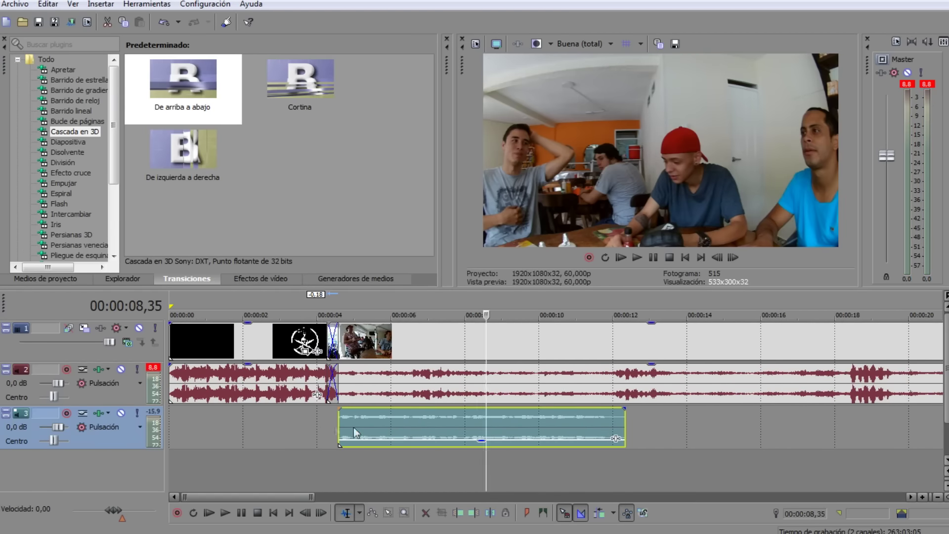
left_click(389, 421)
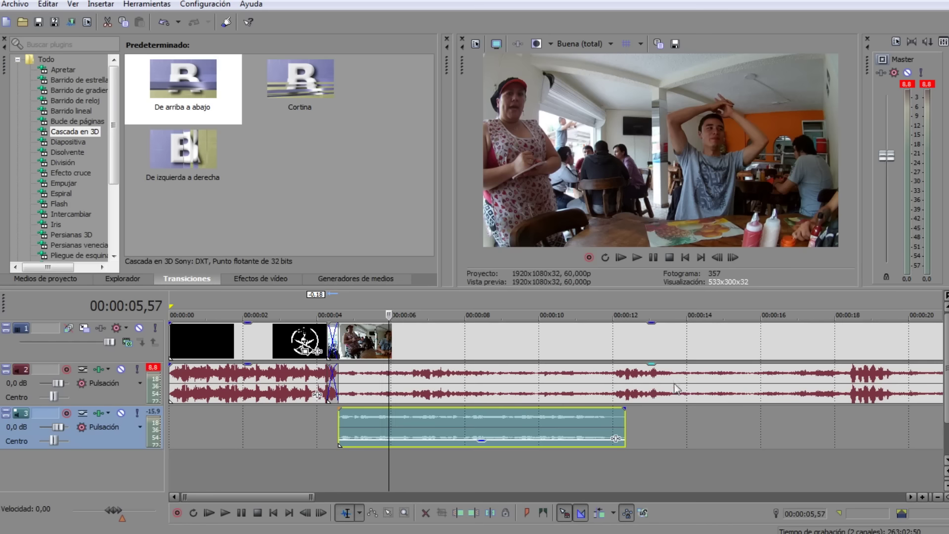
left_click(520, 421)
left_click(654, 349)
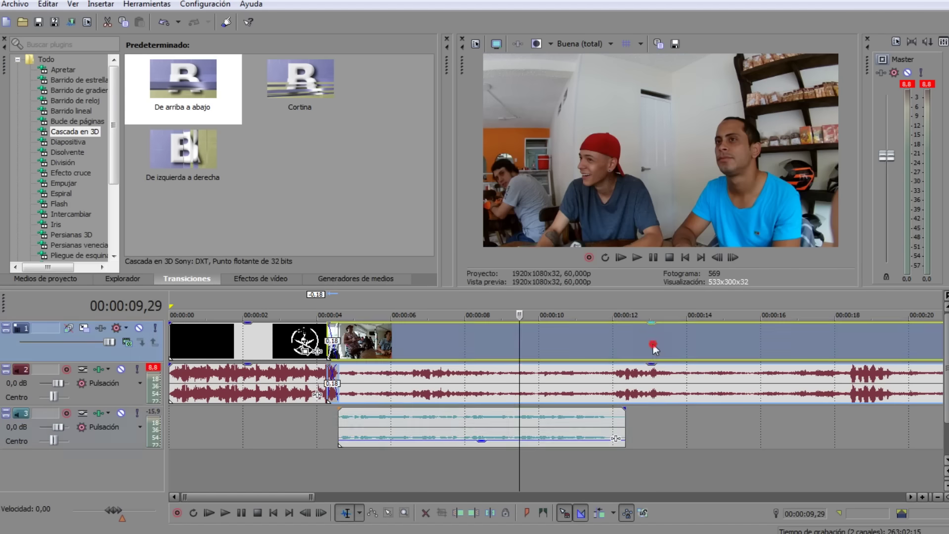
left_click(519, 417)
key("Delete")
- Split the restaurant footage with its audio at 00:00:12,26 and again at 00:00:18,15
left_click(629, 334)
key("ctrl+z")
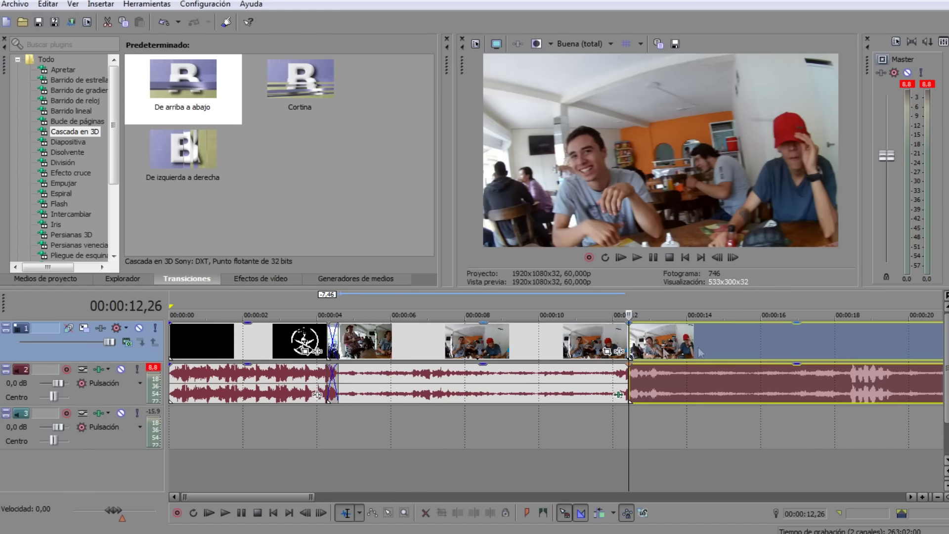
scroll(725, 349, "down", 2)
left_click(640, 349)
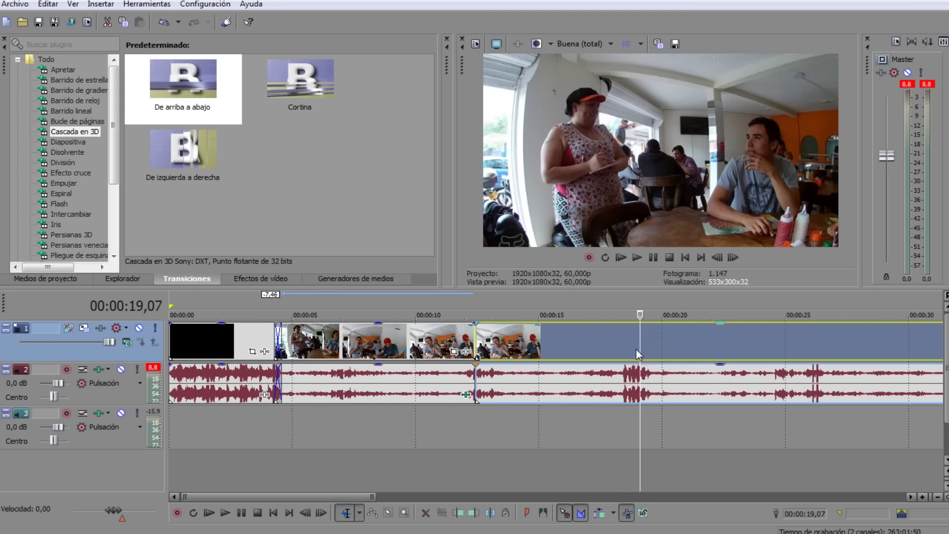
left_click(633, 349)
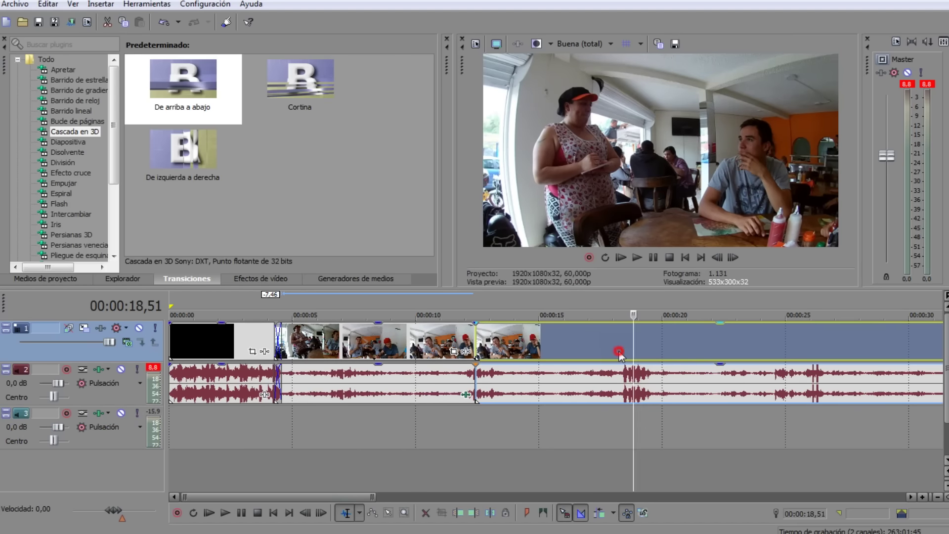
left_click(619, 352)
key("ctrl+z")
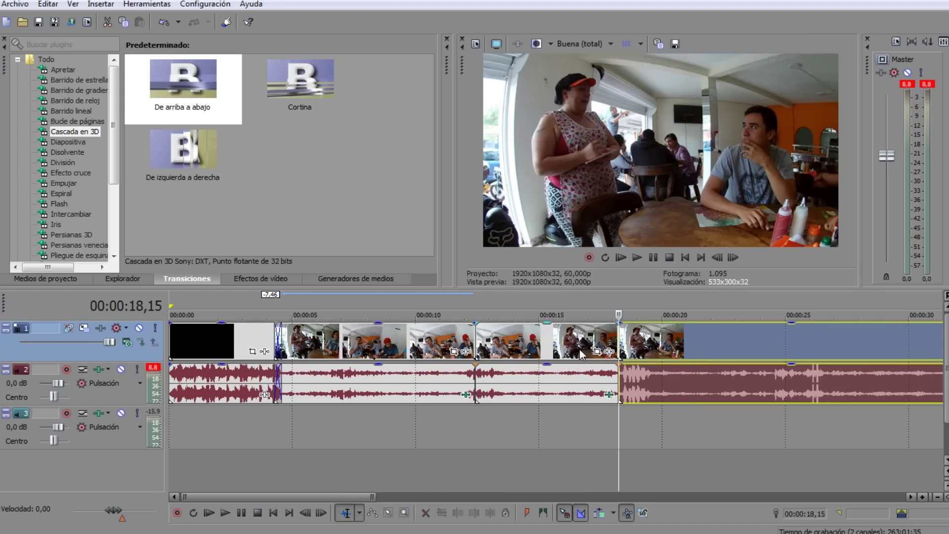
- Delete the footage section between the two splits and move the remaining clip back against the first part to close the gap
left_click(515, 353)
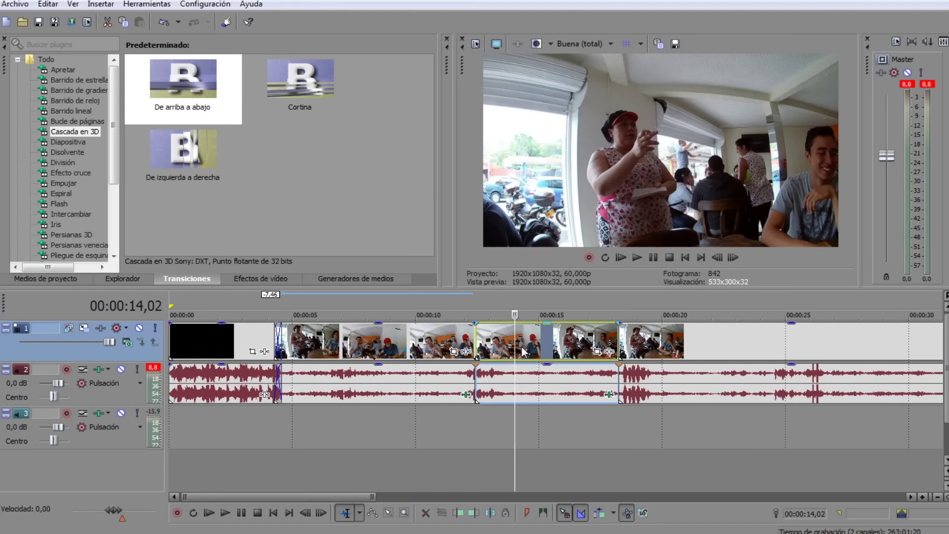
key("Delete")
left_click_drag(621, 346, 484, 351)
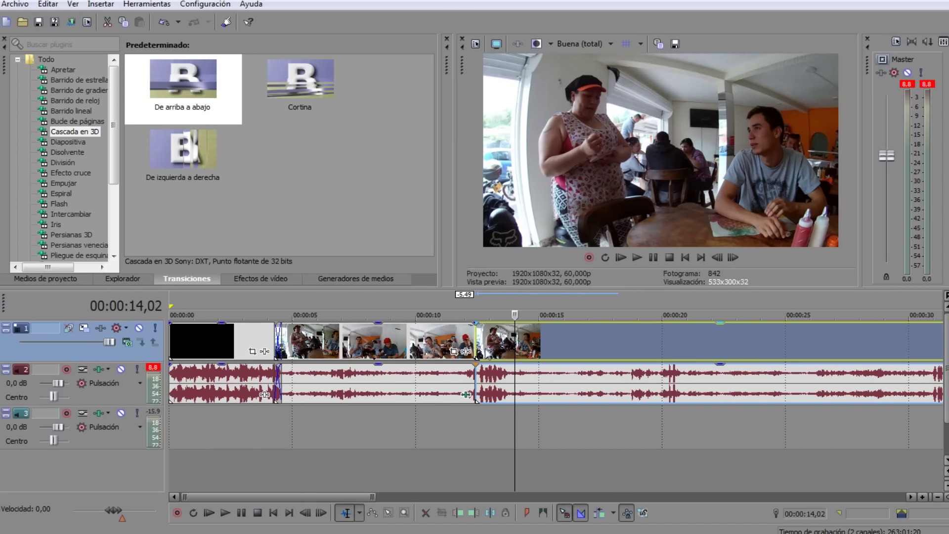
scroll(491, 409, "up", 2)
left_click(490, 410)
scroll(497, 411, "up", 1)
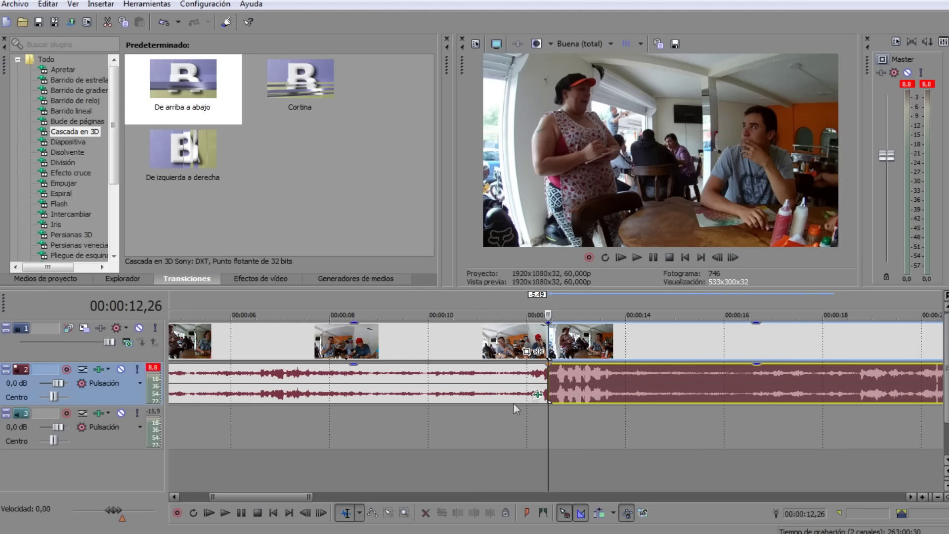
- Overlap the second footage clip onto the end of the first to form a crossfade 1,00 second long
left_click(614, 345)
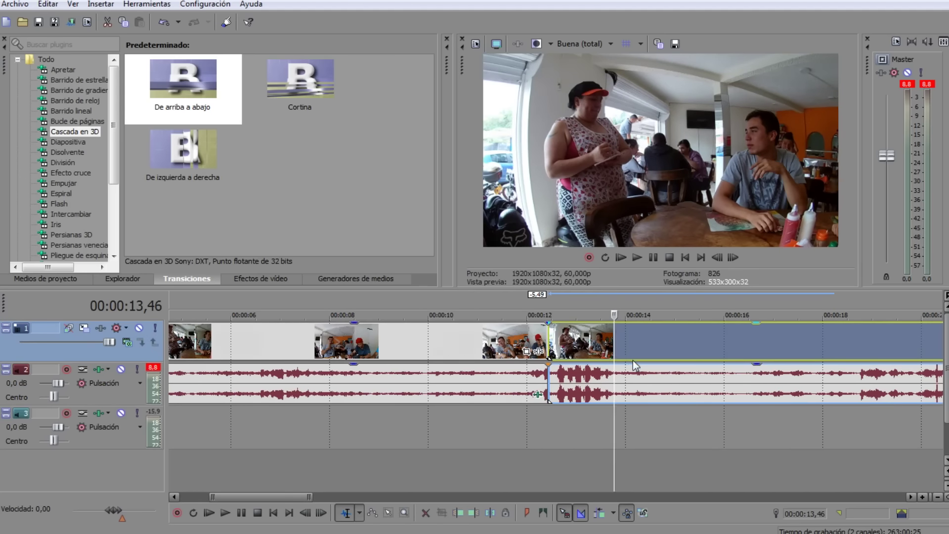
scroll(633, 361, "down", 3)
scroll(568, 342, "up", 1)
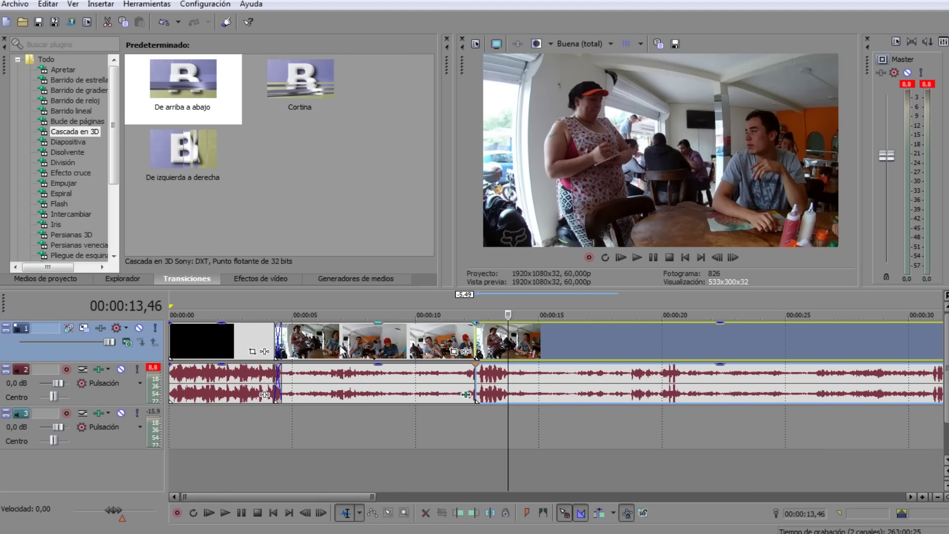
left_click_drag(553, 344, 541, 345)
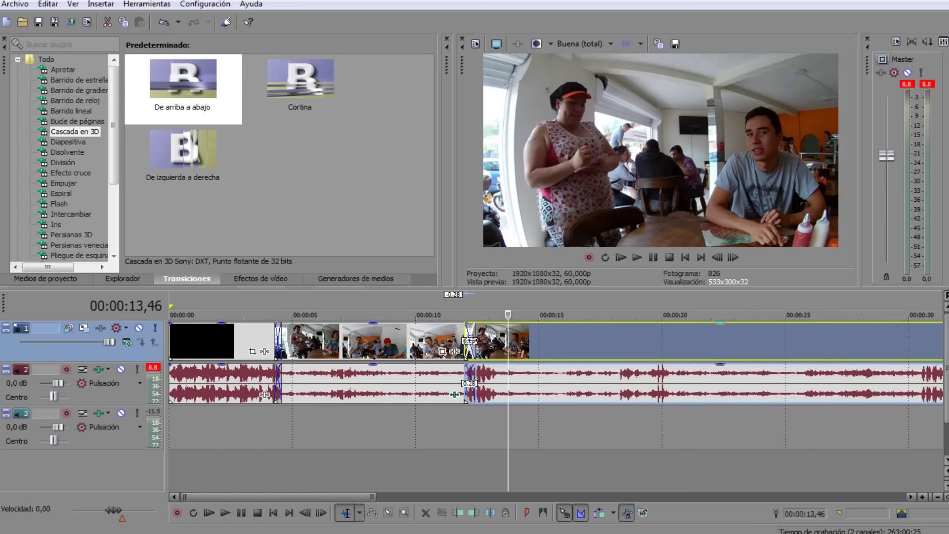
scroll(454, 394, "up", 3)
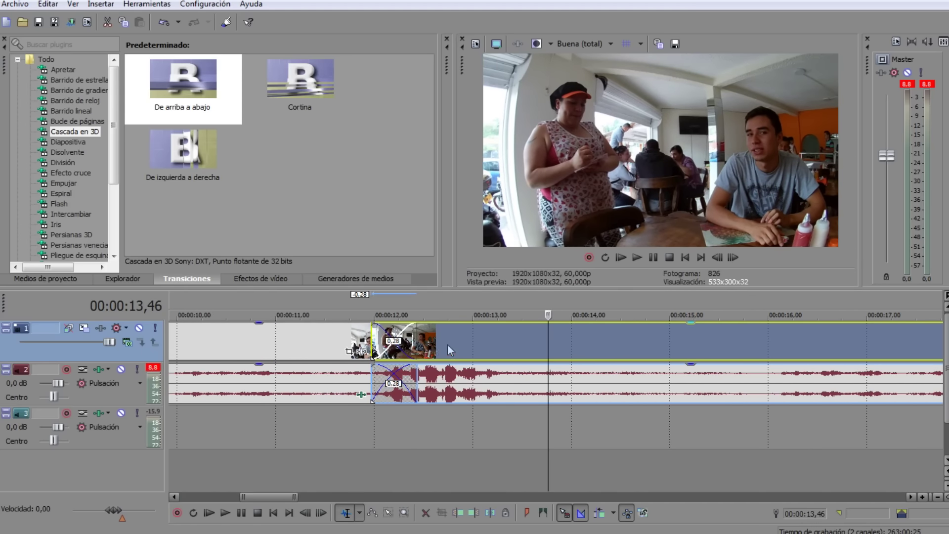
left_click_drag(446, 343, 375, 343)
scroll(375, 422, "down", 2)
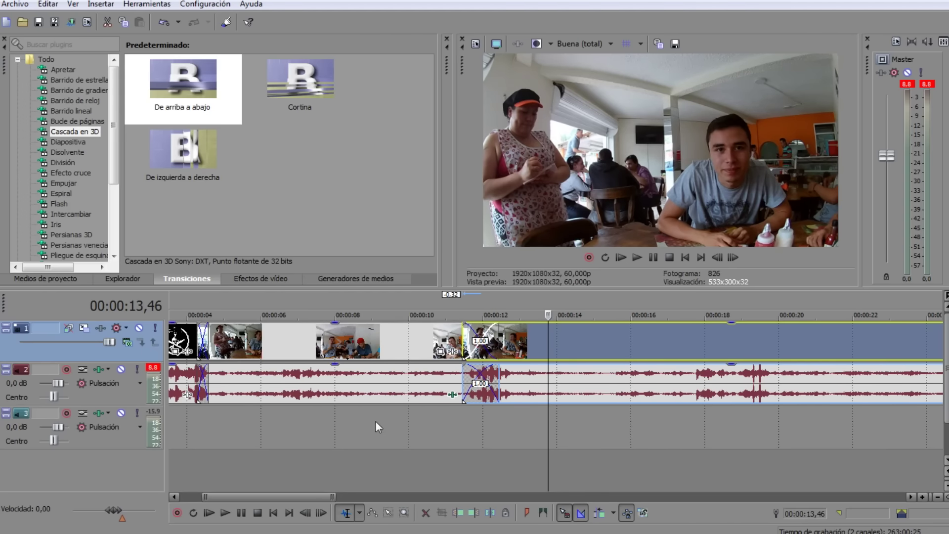
- Play from about 00:00:11 through the new crossfade between the two footage clips
left_click(445, 419)
key("space")
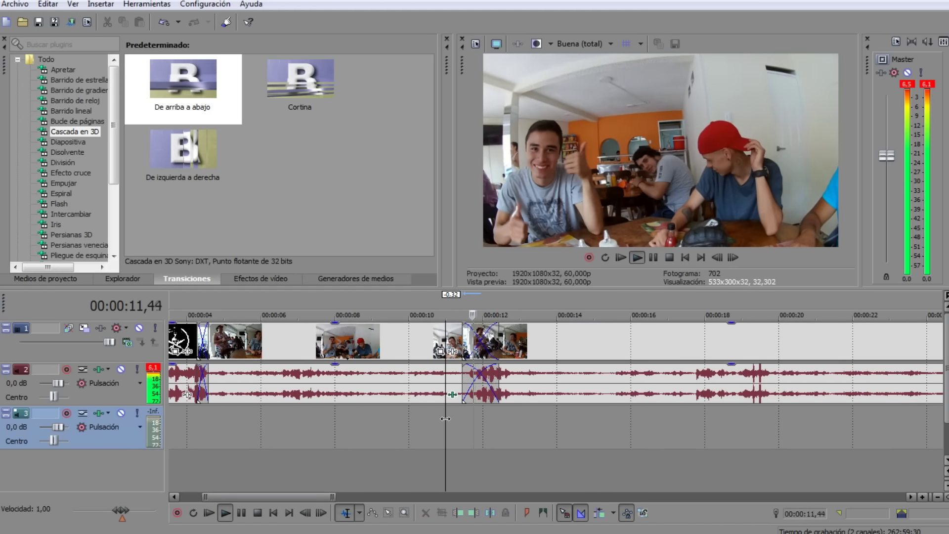
key("Return")
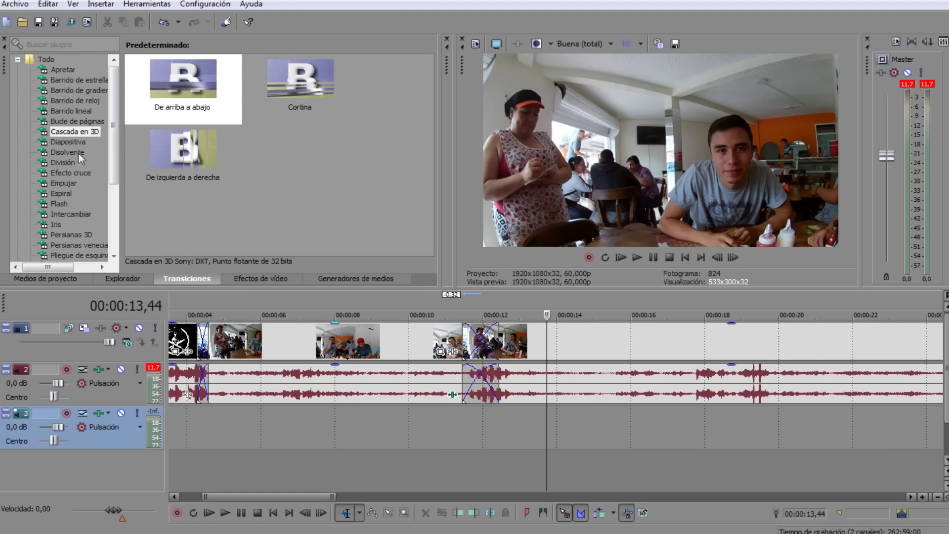
- Browse the transition types and apply the (Predeterminado) preset of Intercambiar to the crossfade between the two footage clips
left_click(67, 142)
left_click(96, 175)
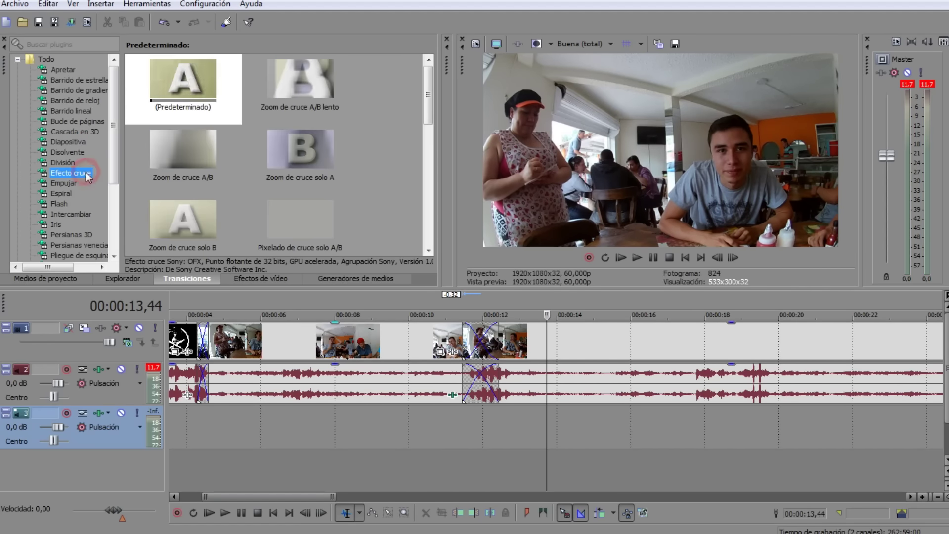
left_click_drag(110, 177, 110, 208)
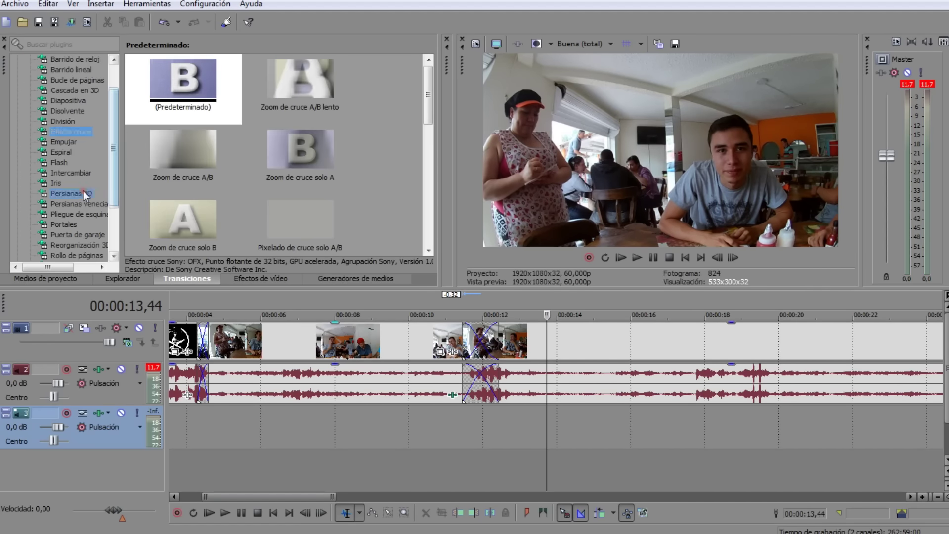
left_click(83, 193)
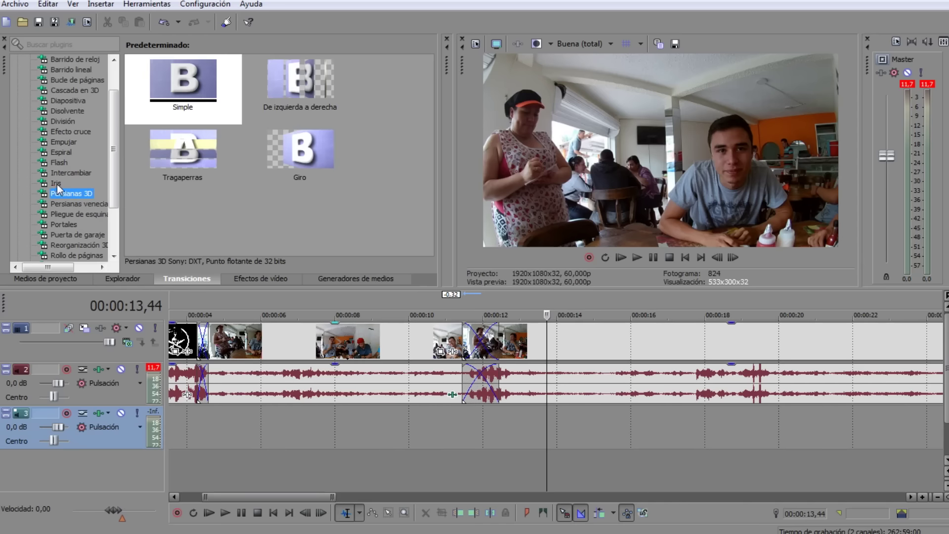
left_click(64, 183)
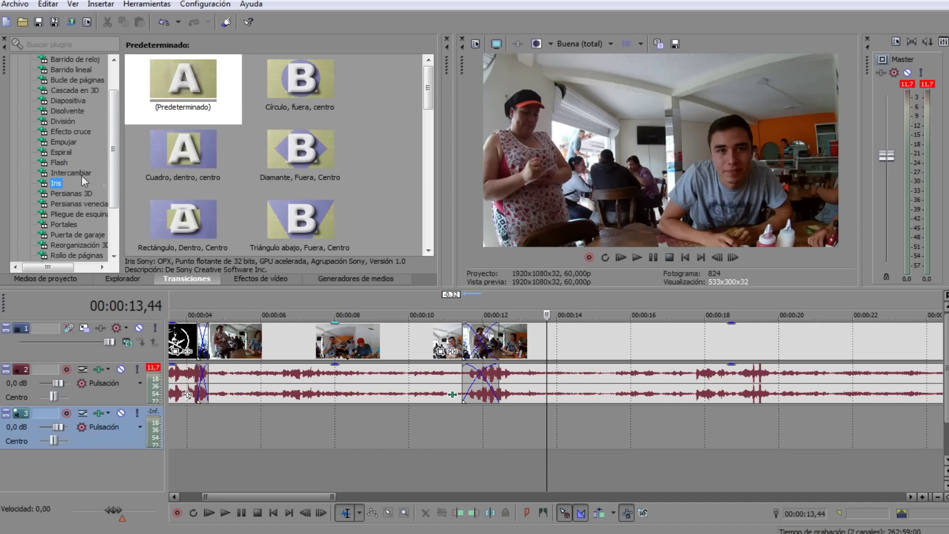
left_click(67, 172)
left_click_drag(165, 88, 481, 346)
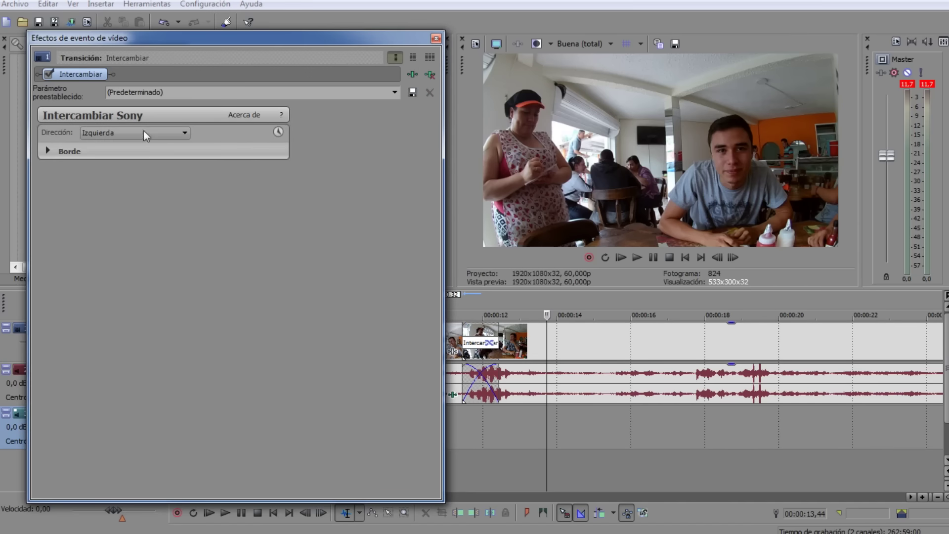
- Look through the direction options of the Intercambiar transition and close its settings
left_click(172, 137)
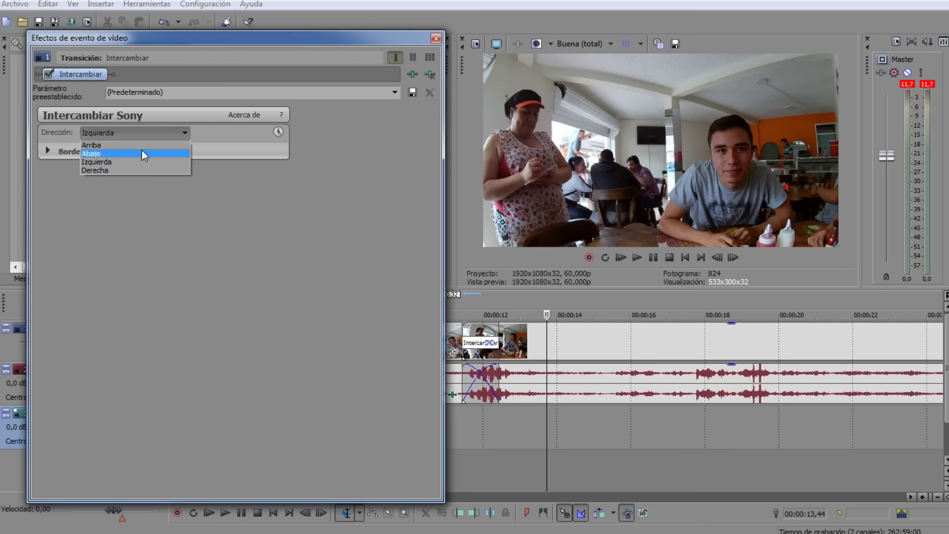
left_click(277, 171)
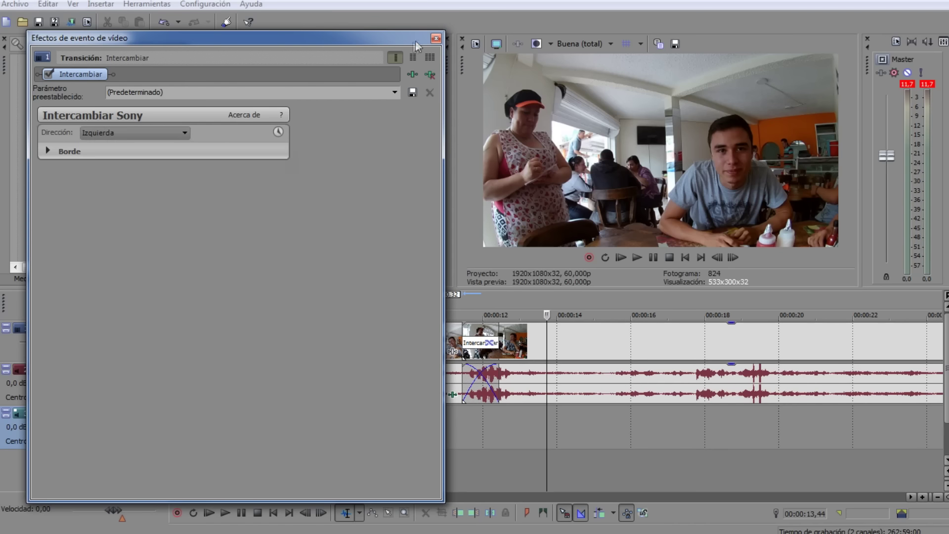
left_click(434, 39)
- Play from 00:00:10,35 through the Intercambiar transition, then briefly reopen its settings to show where they are edited
left_click(431, 329)
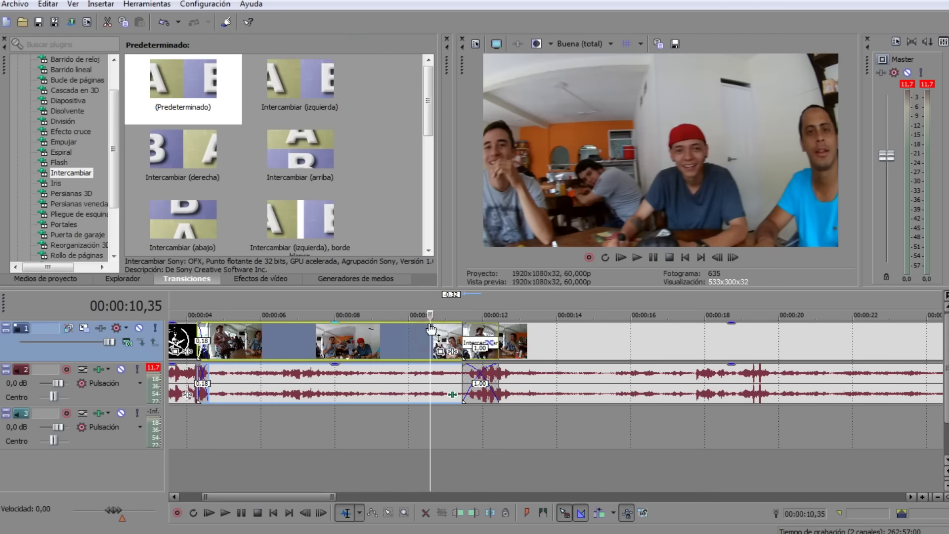
key("space")
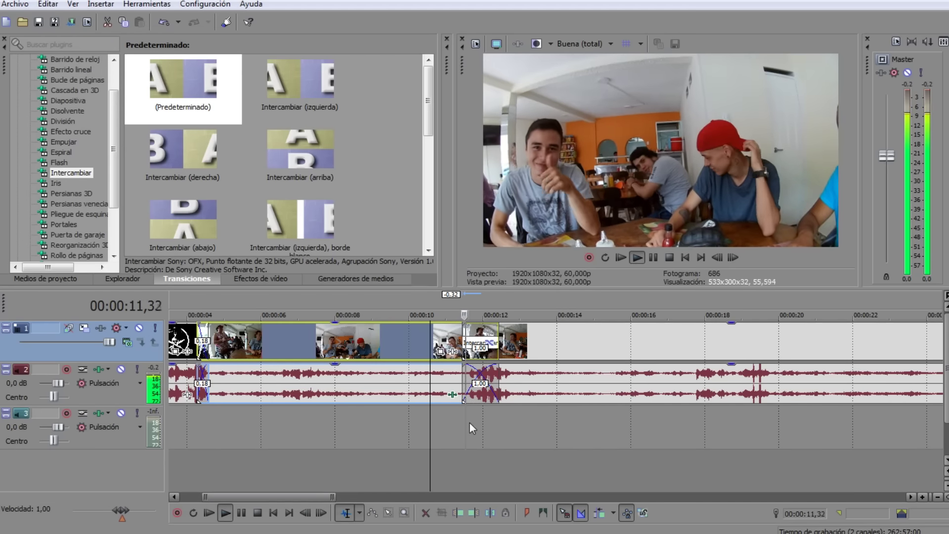
left_click(461, 421)
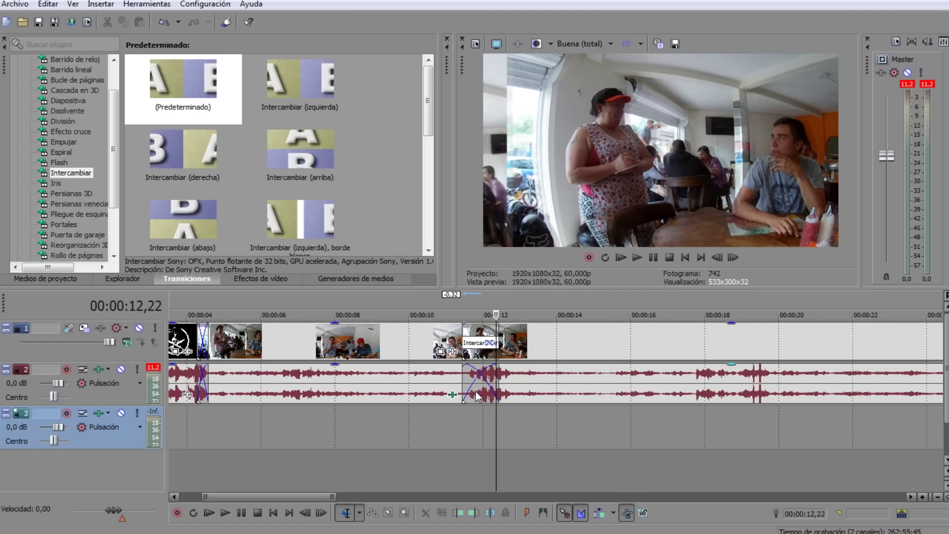
left_click(489, 342)
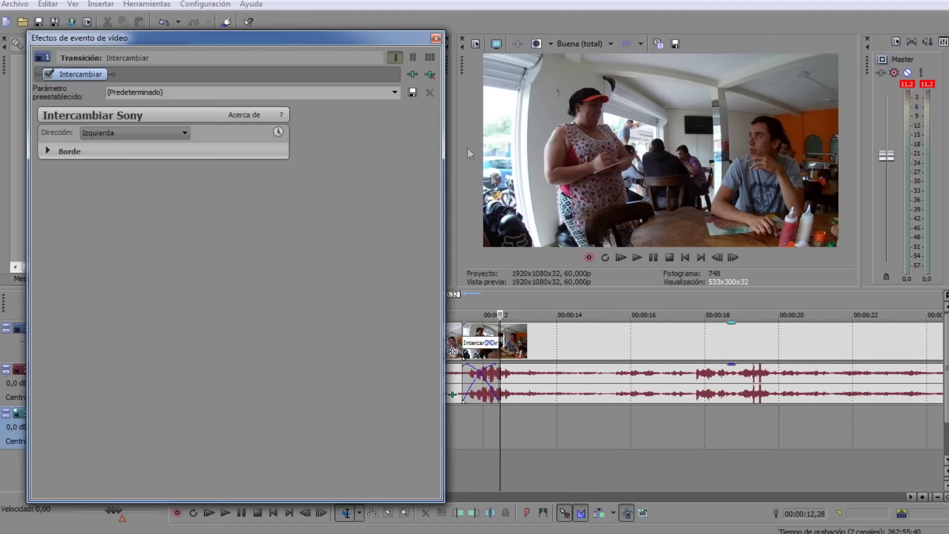
left_click(436, 38)
scroll(331, 437, "down", 3)
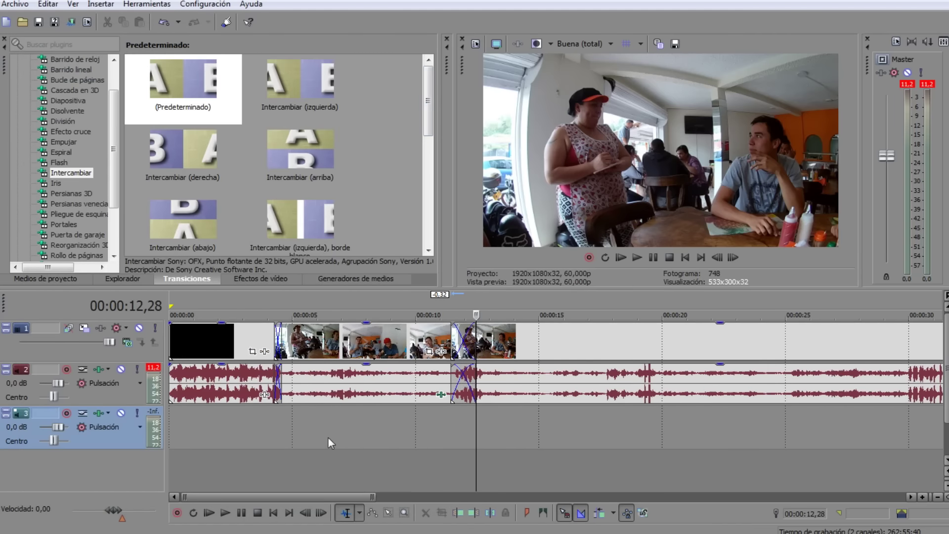
- Delete the black opening clip and shift the two crossfaded footage clips back to the start of the timeline
left_click(206, 341)
key("Delete")
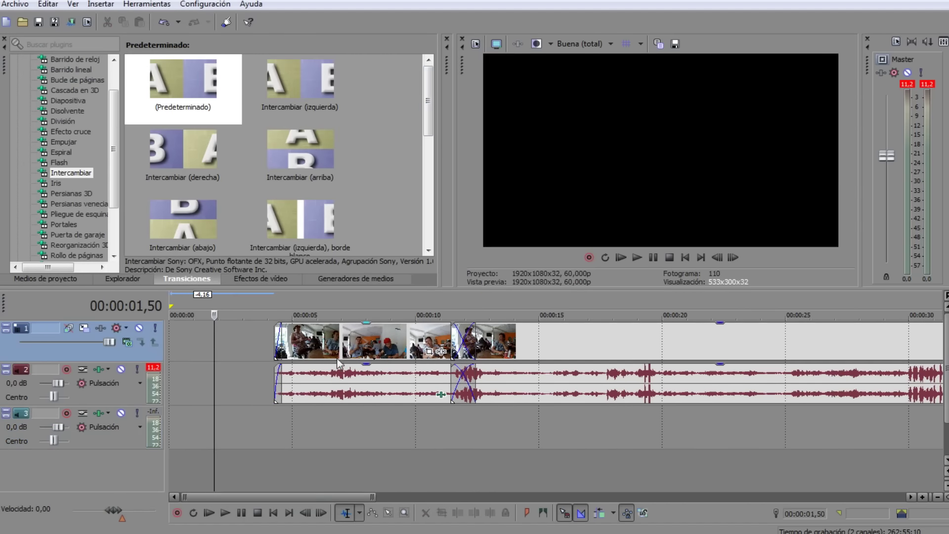
left_click_drag(316, 341, 214, 341)
left_click_drag(502, 341, 410, 341)
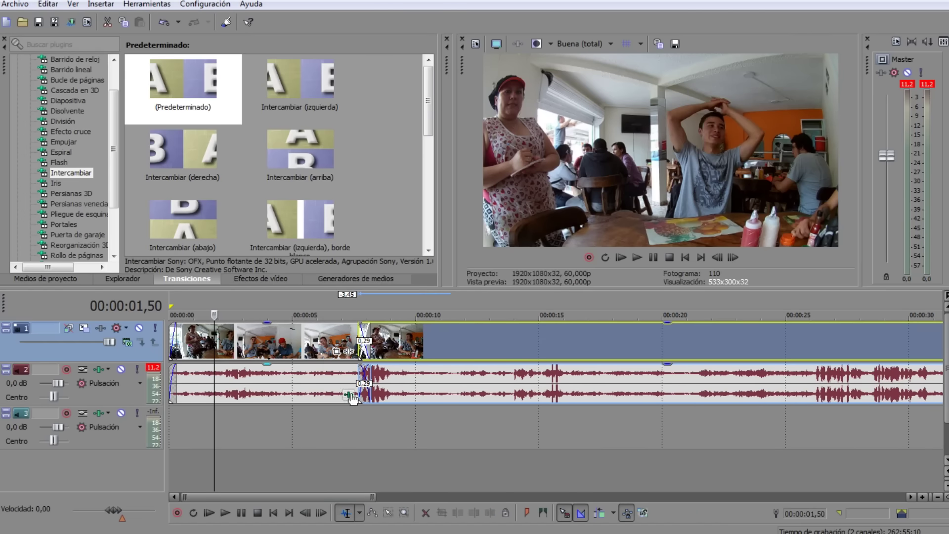
- Remove the audio event effect from the first footage clip and close the Efectos de evento de audio window
left_click(349, 395)
left_click(630, 188)
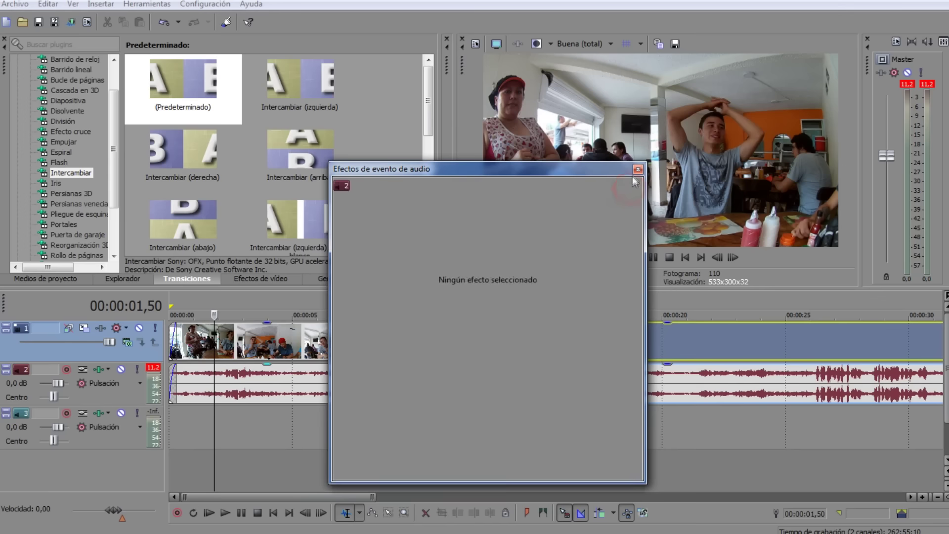
left_click(638, 169)
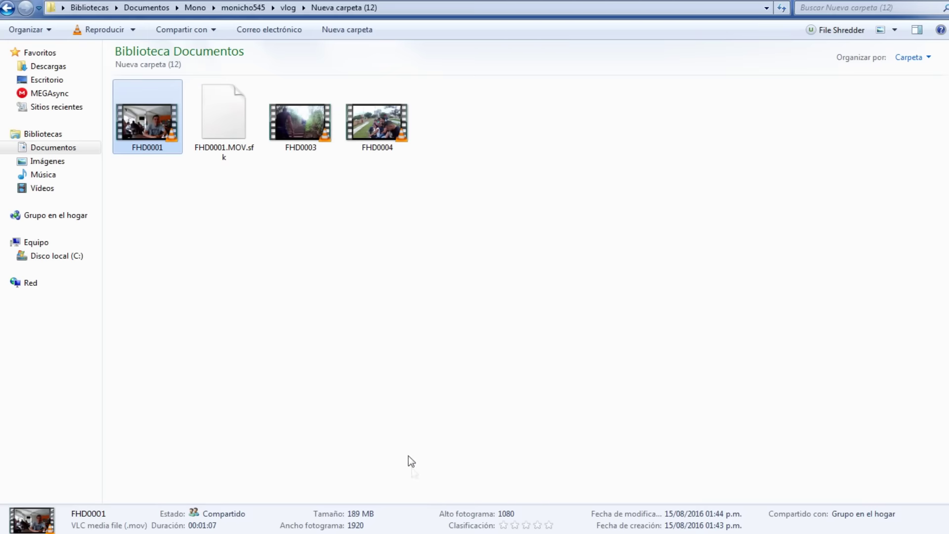
- Switch to Windows Explorer and look through the audios folder inside Sonidos
key("BackSpace")
key("BackSpace")
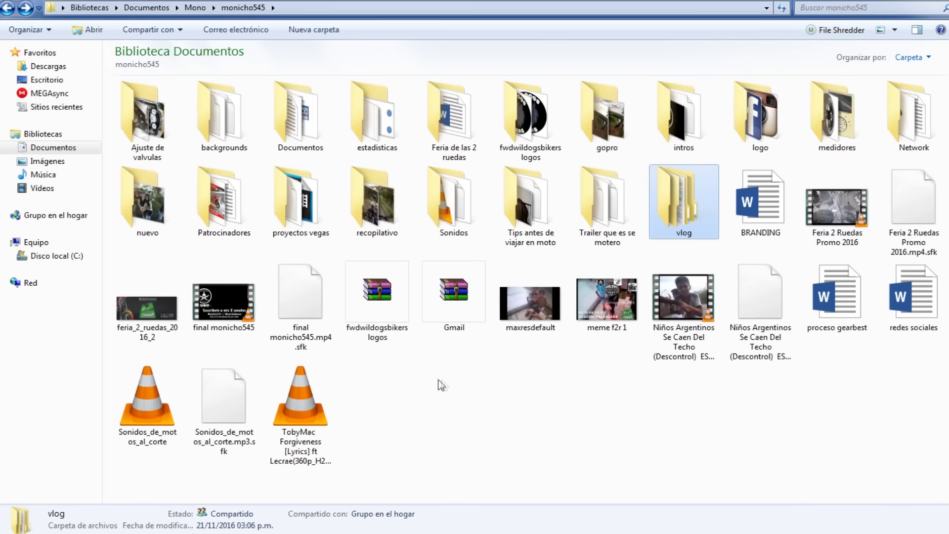
double_click(458, 213)
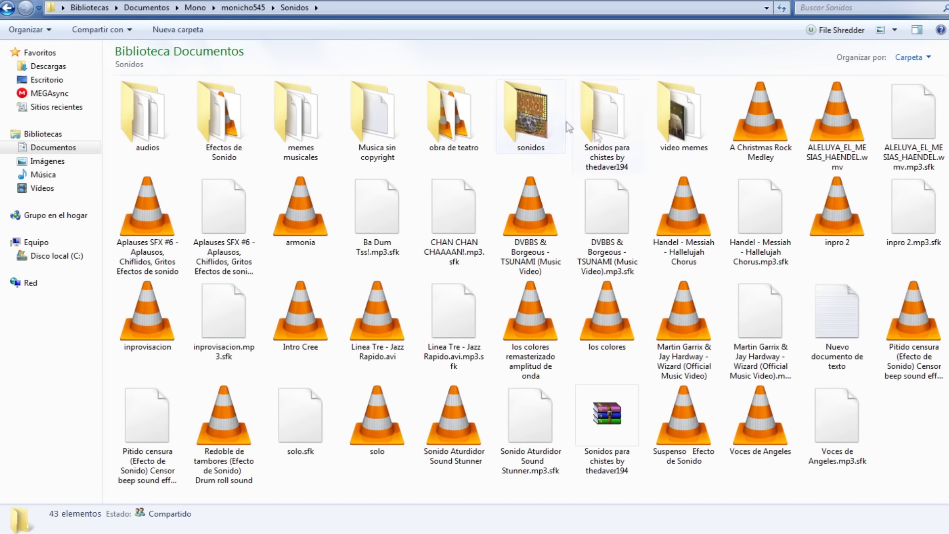
double_click(143, 113)
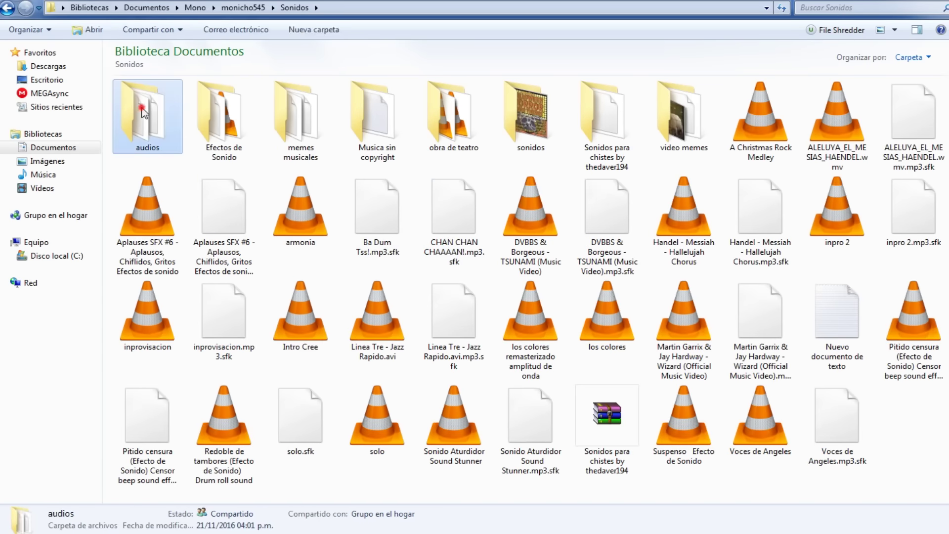
scroll(414, 219, "down", 20)
scroll(416, 244, "up", 20)
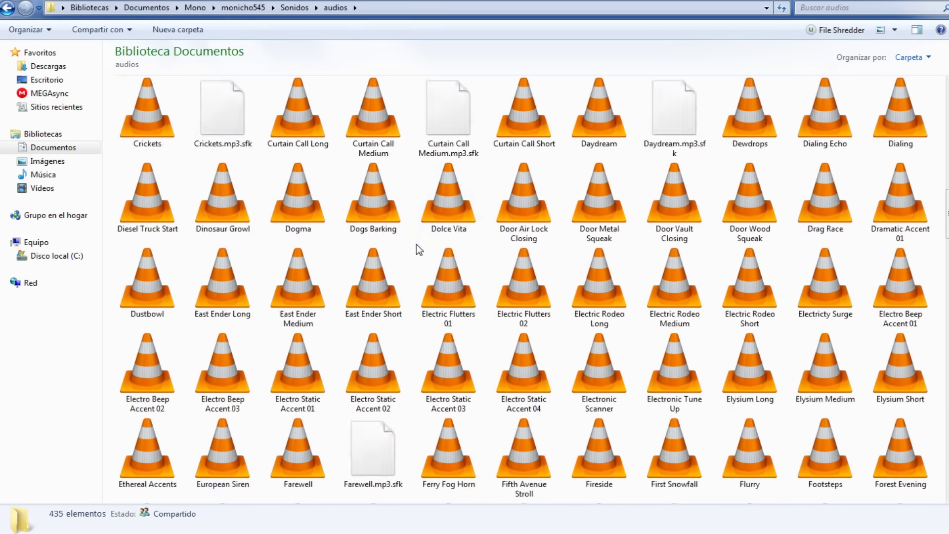
- Look through the Efectos de Sonido and memes musicales folders inside Sonidos
key("alt+Left")
double_click(243, 118)
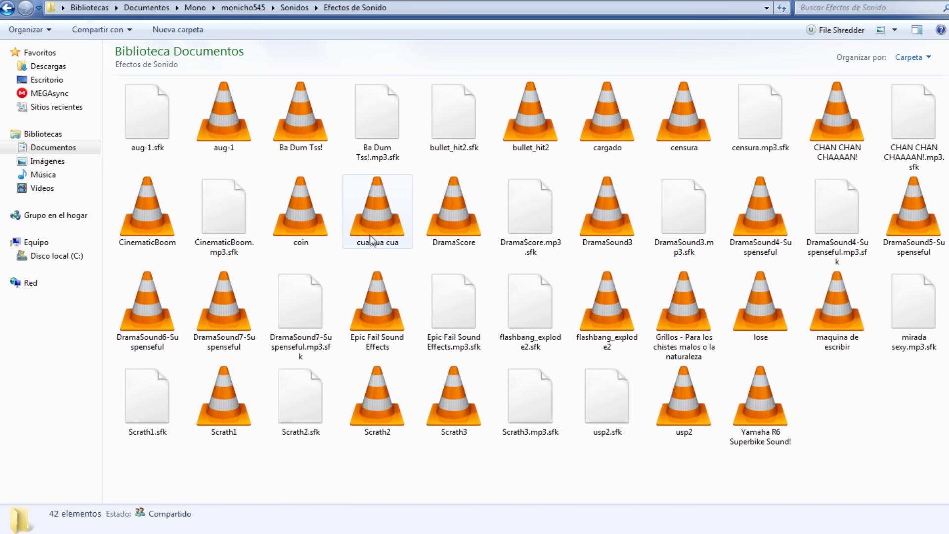
key("alt+Left")
double_click(318, 147)
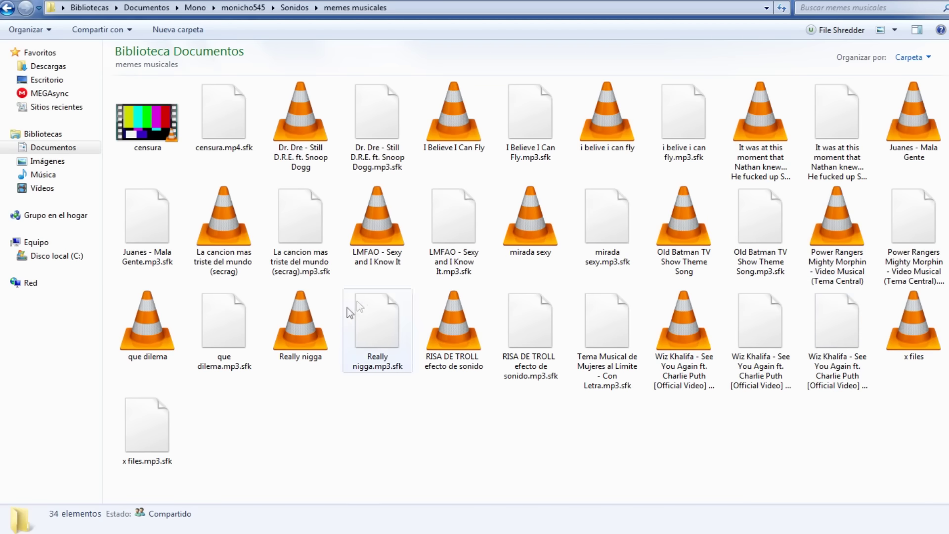
- Preview a short meme sound from the memes musicales folder in VLC, then close the player
double_click(235, 328)
left_click(572, 326)
double_click(307, 325)
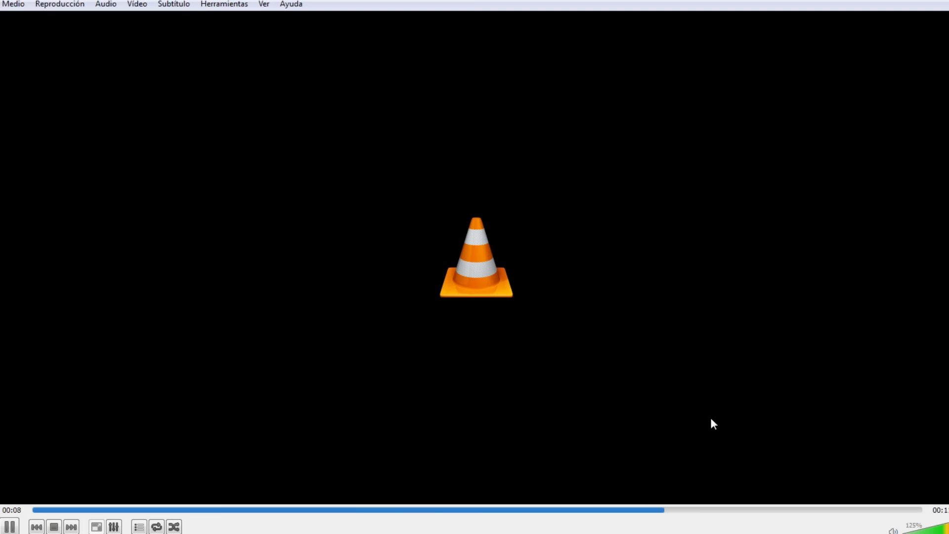
mouse_move(708, 531)
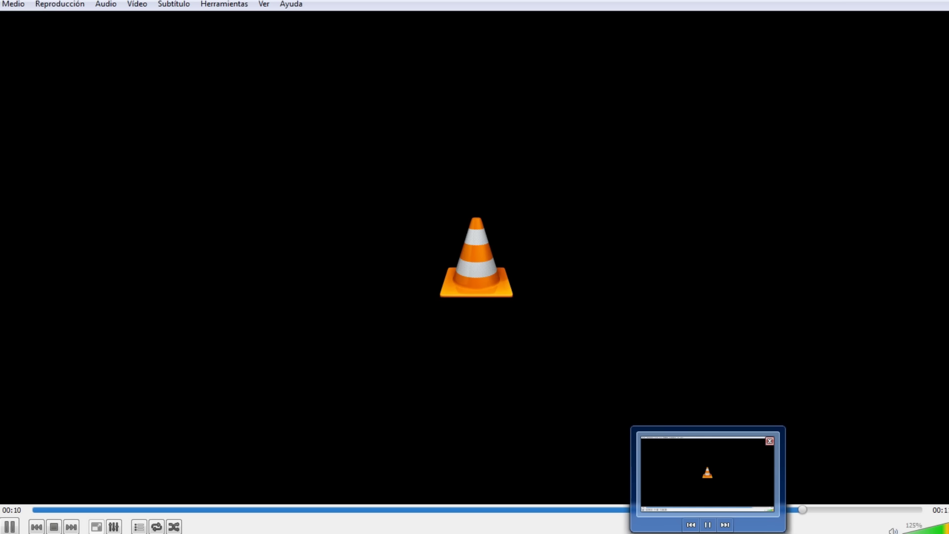
right_click(707, 531)
left_click(689, 517)
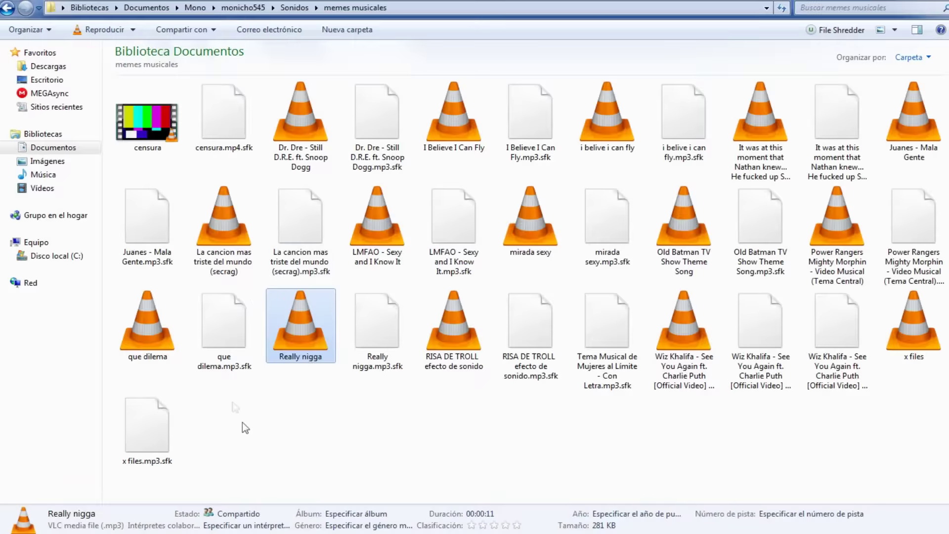
- Open the Hip hop folder in Musica sin copyright, preview the song That Day, and close the player
key("BackSpace")
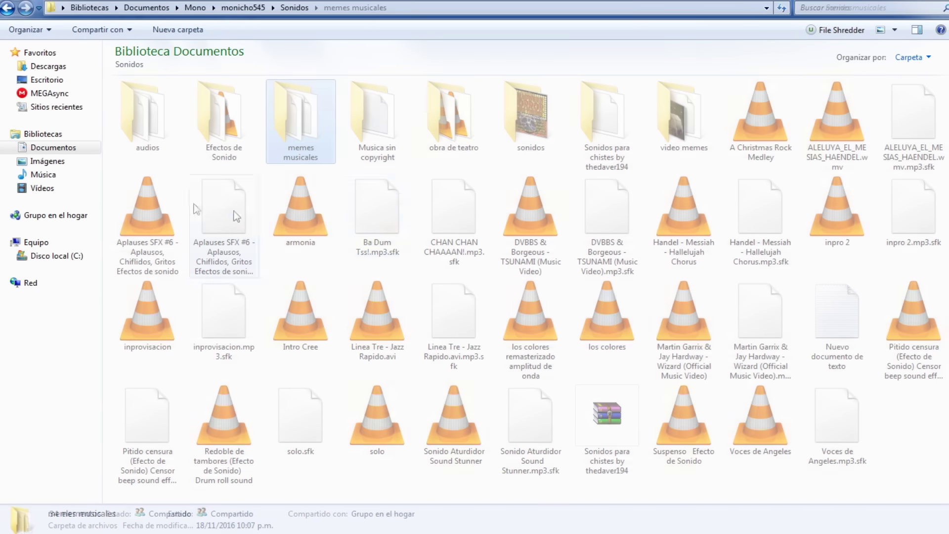
double_click(382, 124)
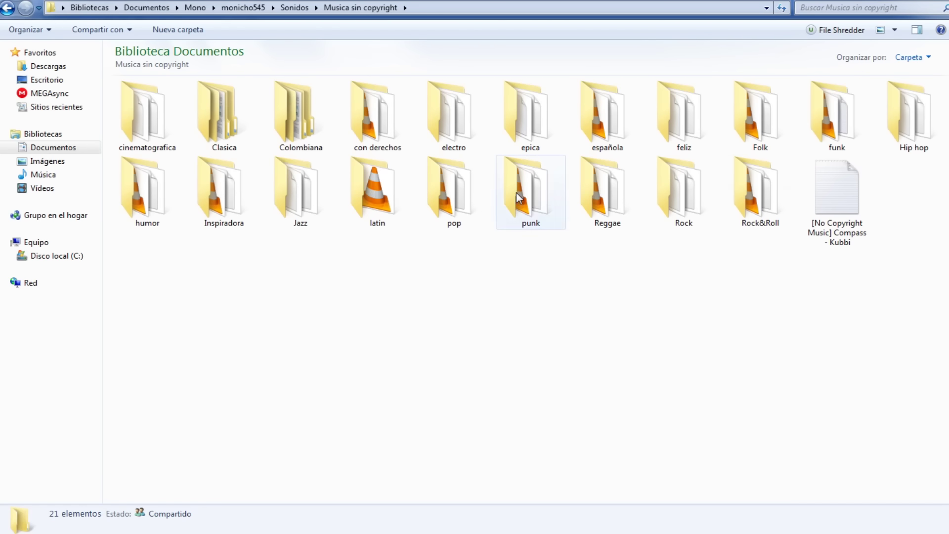
double_click(908, 117)
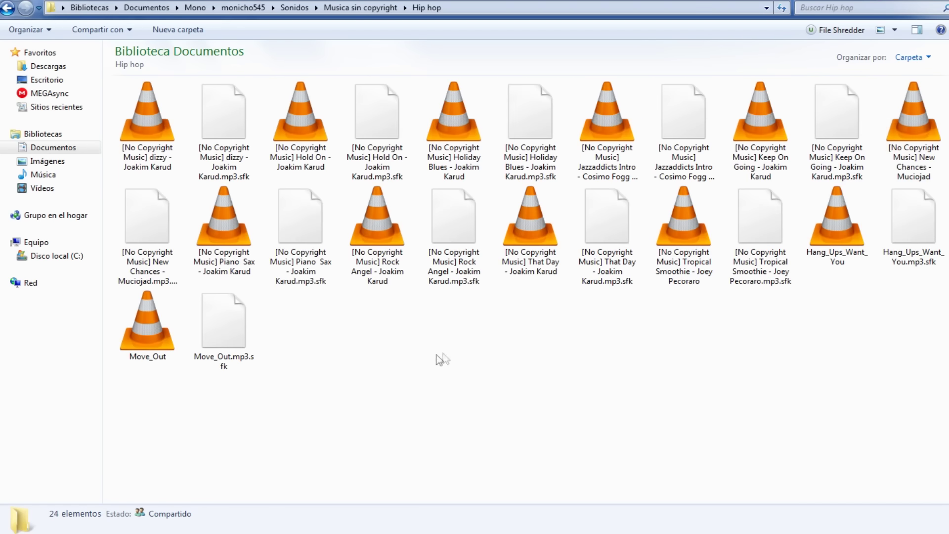
double_click(530, 227)
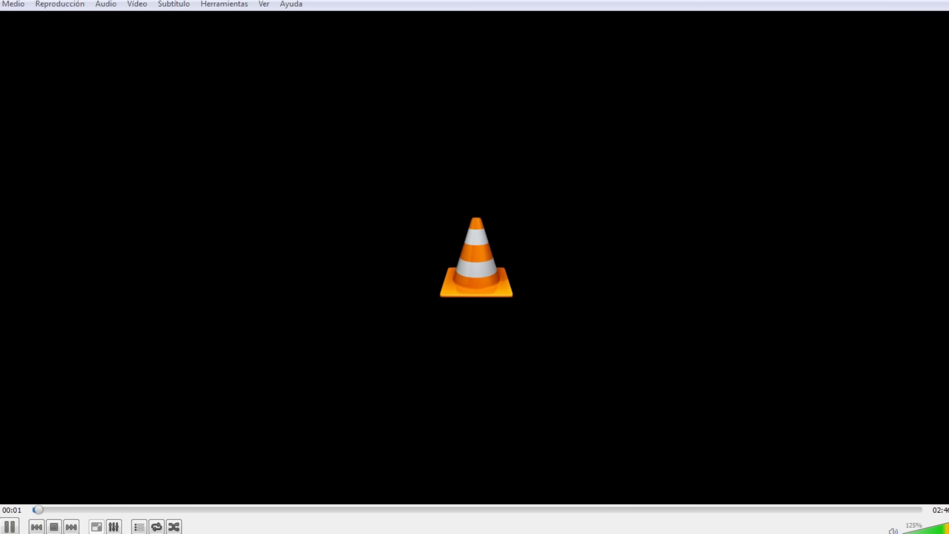
right_click(685, 530)
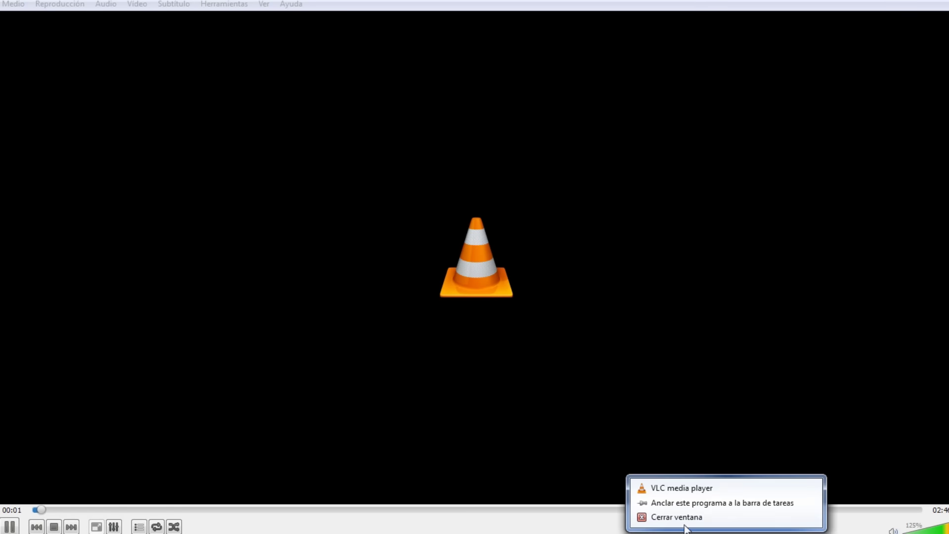
left_click(677, 517)
- Preview the song Rock Angel in VLC with the volume lowered to 100%, then close the player
left_click(374, 286)
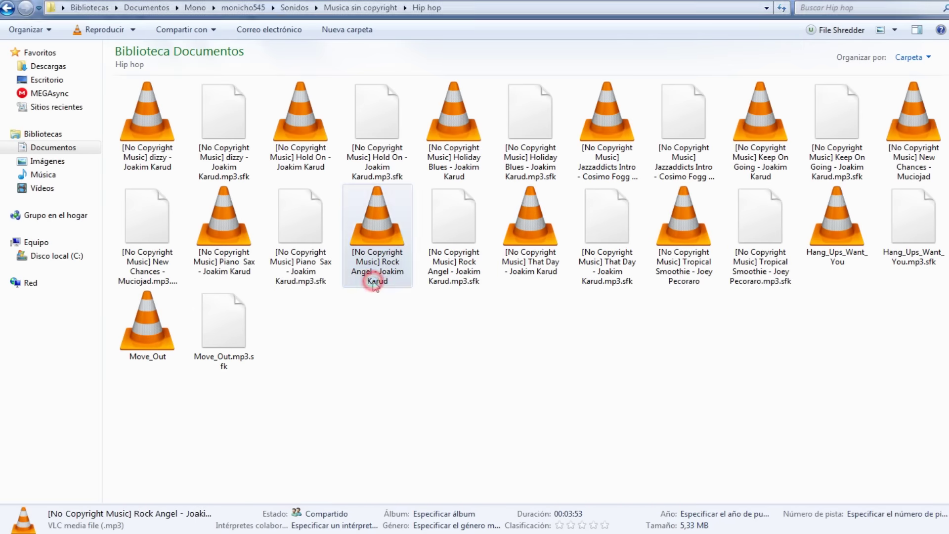
double_click(375, 286)
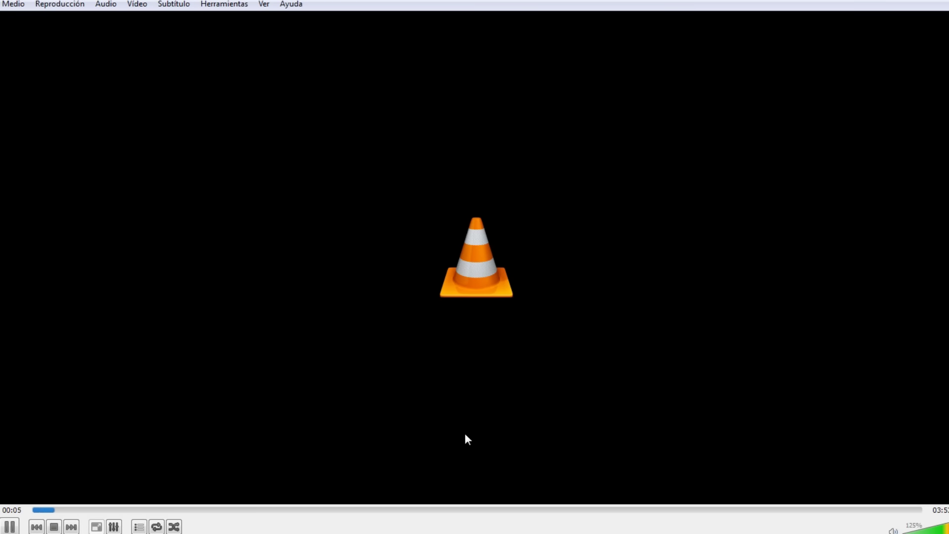
scroll(657, 432, "down", 6)
right_click(692, 531)
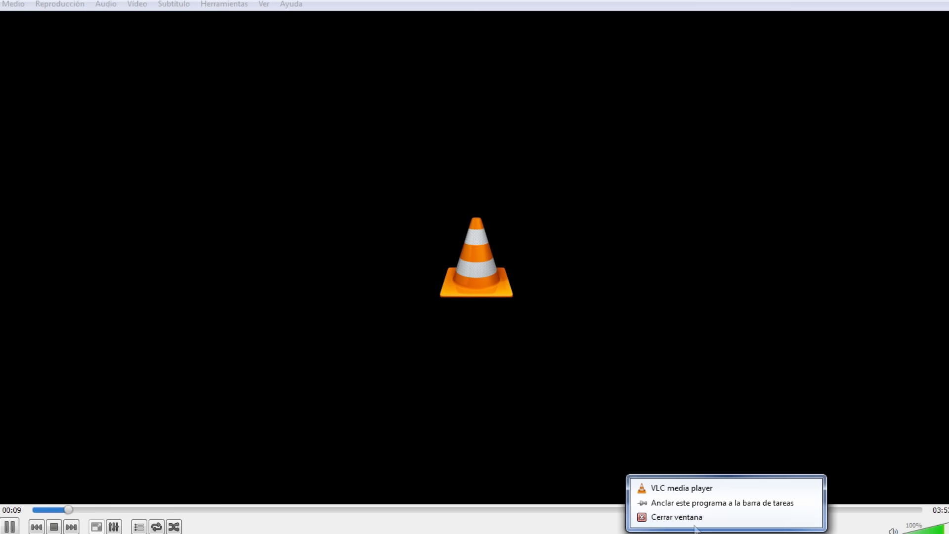
left_click(686, 519)
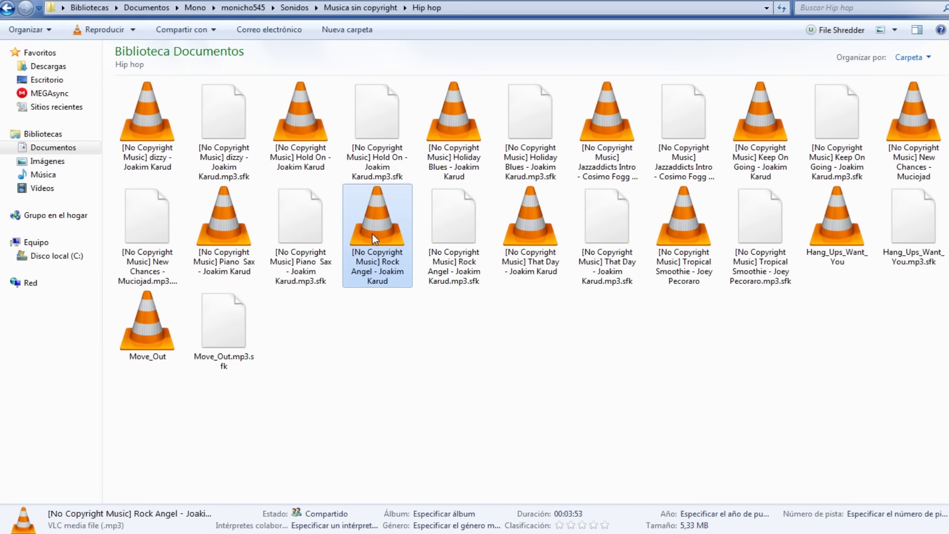
- Place the Rock Angel song at the start of audio track 3 and trim the 30 silent frames off its beginning
left_click_drag(372, 233, 315, 409)
left_click_drag(171, 420, 167, 420)
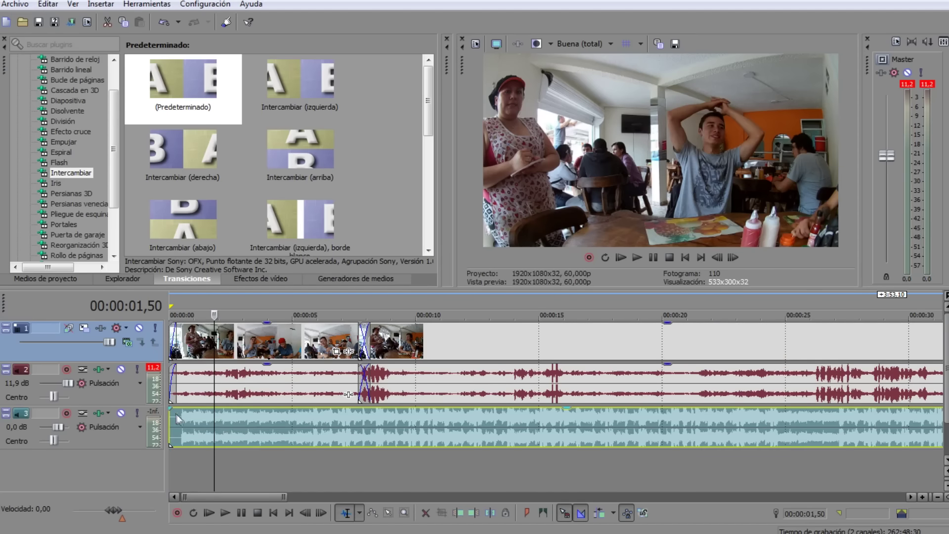
scroll(176, 434, "up", 2)
left_click(178, 463)
scroll(178, 464, "up", 6)
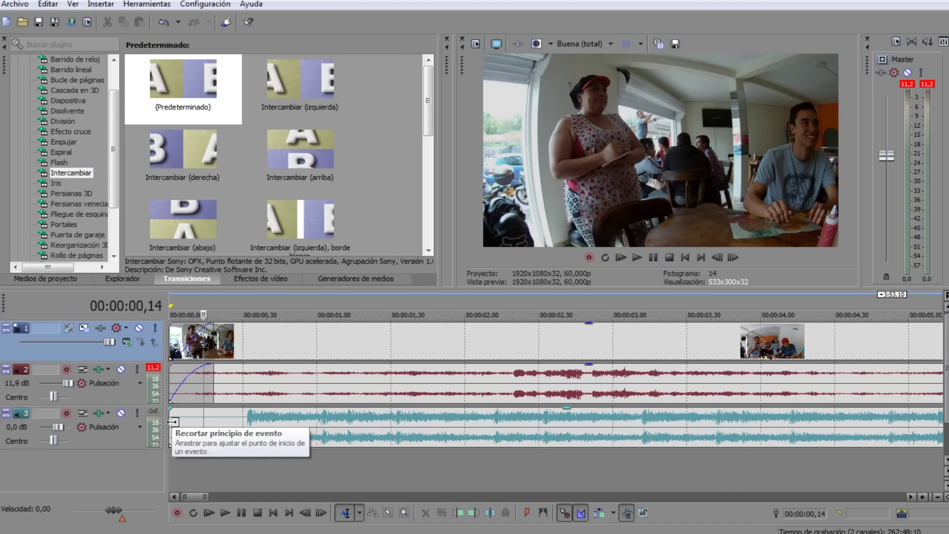
left_click_drag(171, 423, 220, 424)
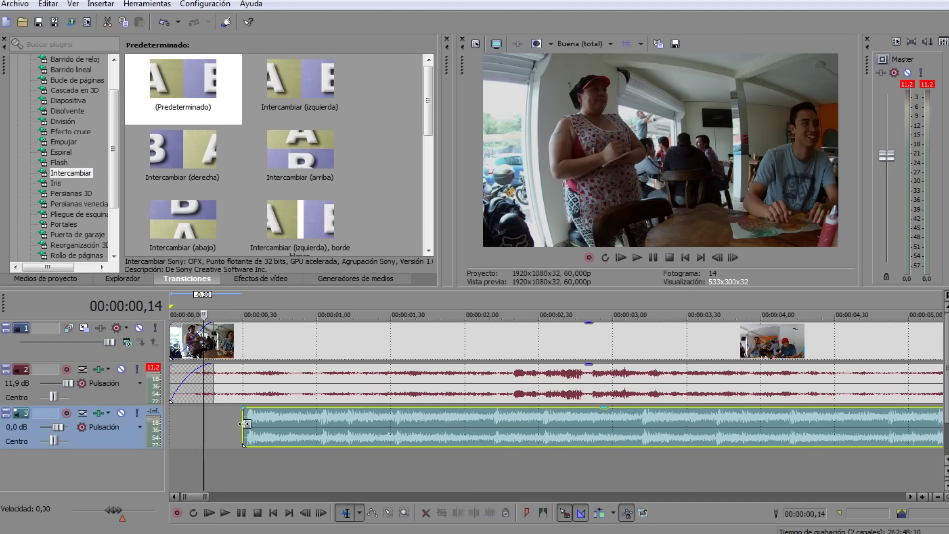
- Add a short fade-in to the trimmed song and move it back to the start of the timeline
mouse_move(241, 408)
left_mouse_down()
mouse_move(249, 428)
mouse_move(253, 409)
left_mouse_up()
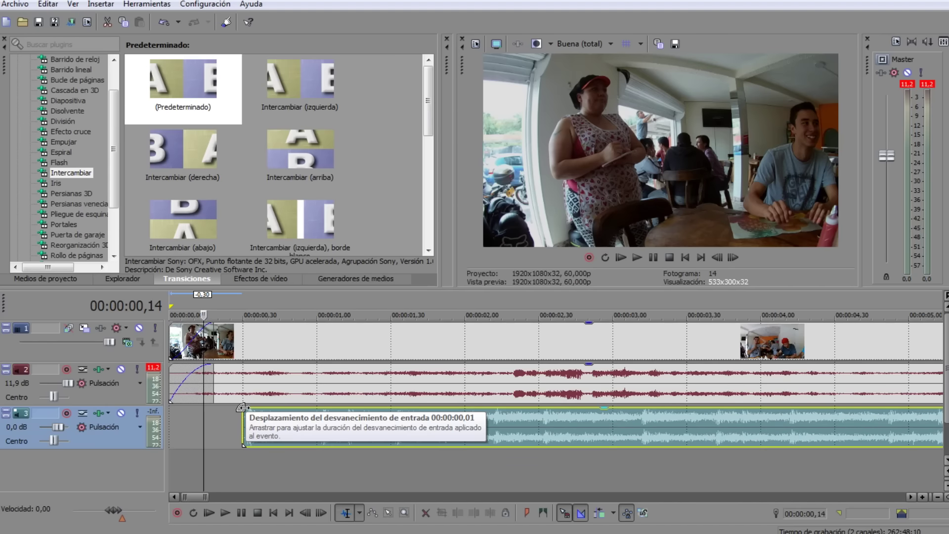
left_click_drag(242, 408, 276, 410)
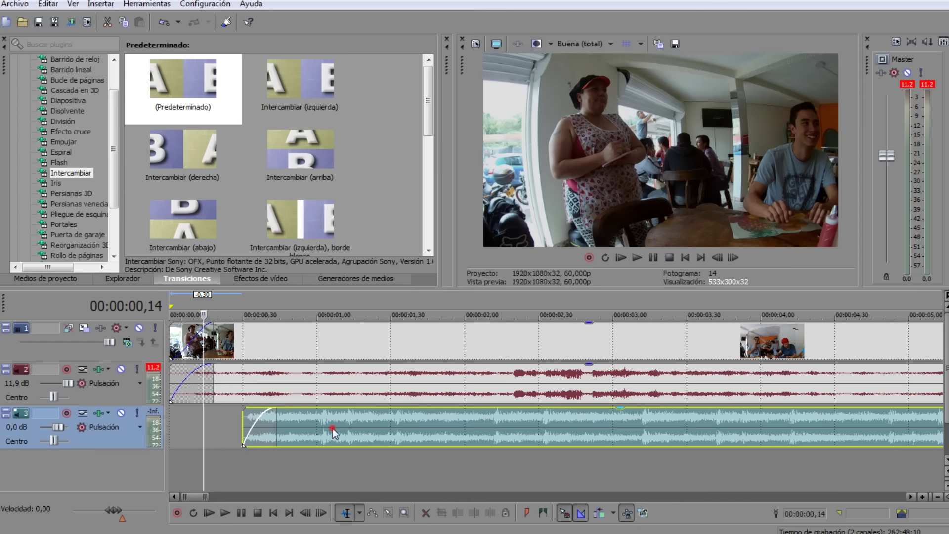
left_click_drag(333, 431, 244, 431)
- Play the project from the start through the crossfade to check the music against the footage audio, pausing at 00:00:08,20
left_click(210, 513)
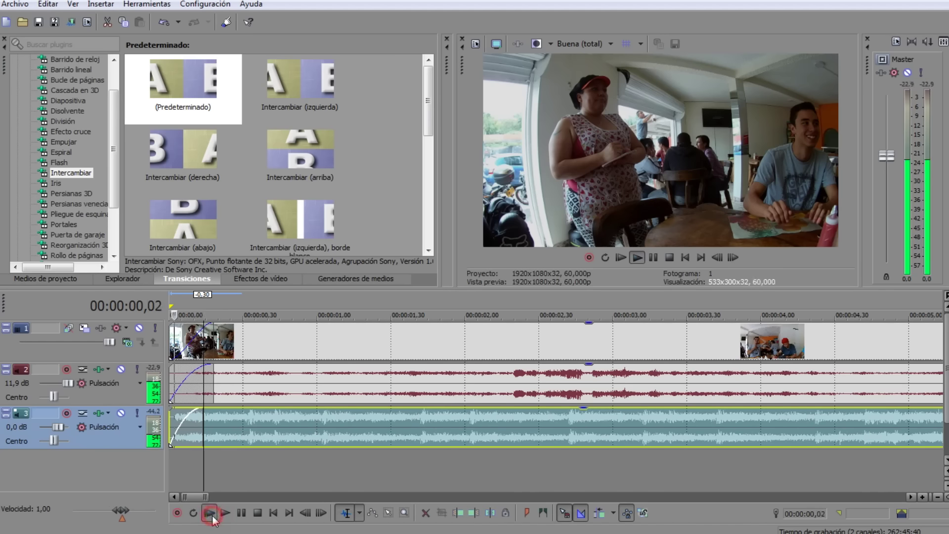
scroll(313, 461, "down", 5)
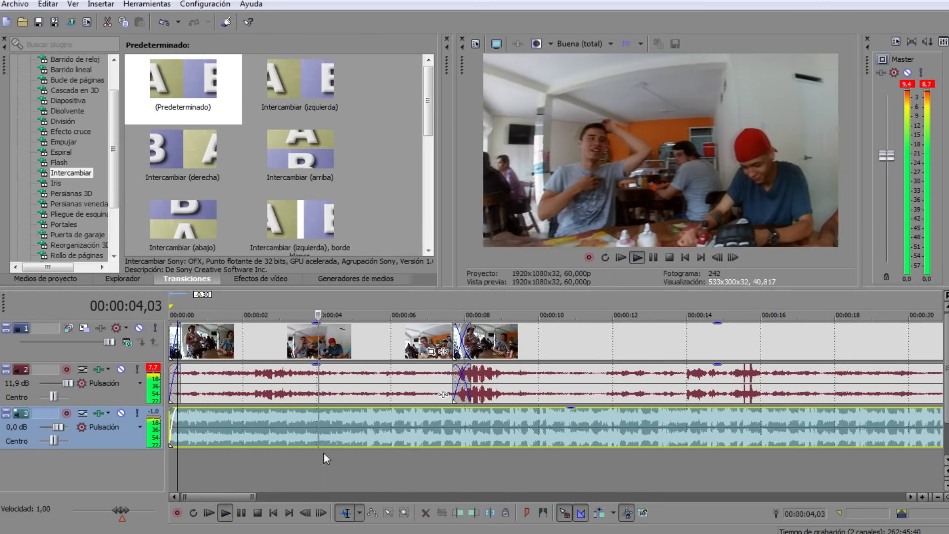
scroll(471, 440, "down", 2)
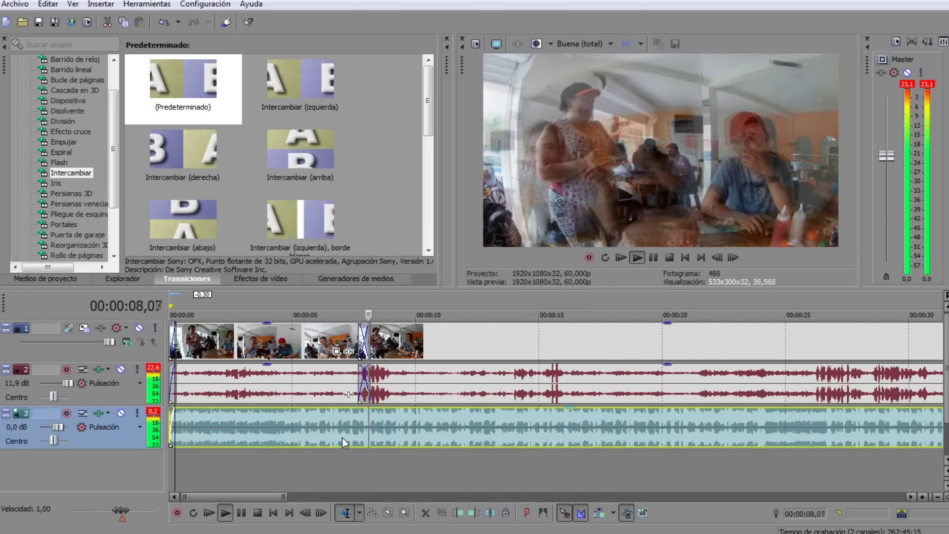
key("Return")
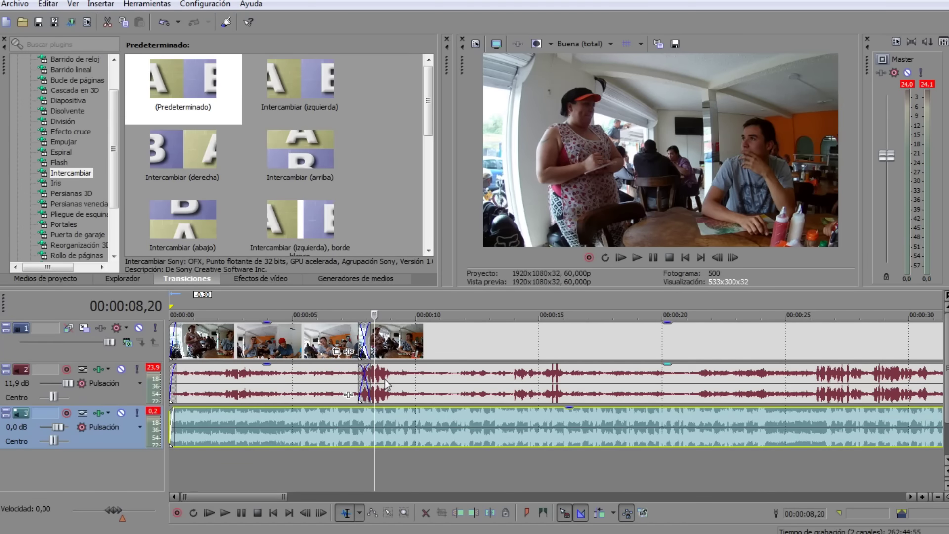
- Split the second footage clip at 00:00:09,03, after its loud audio passage
left_click(393, 384)
scroll(461, 402, "up", 5)
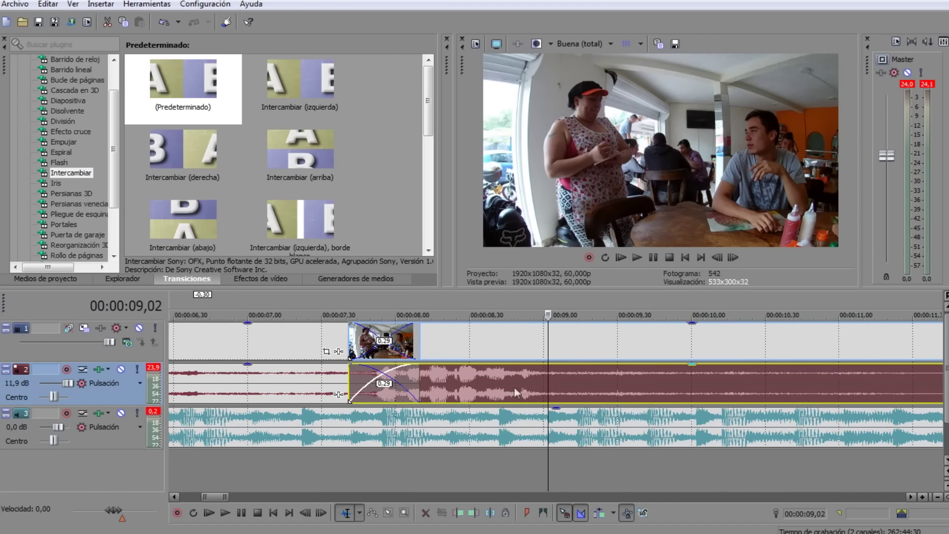
key("s")
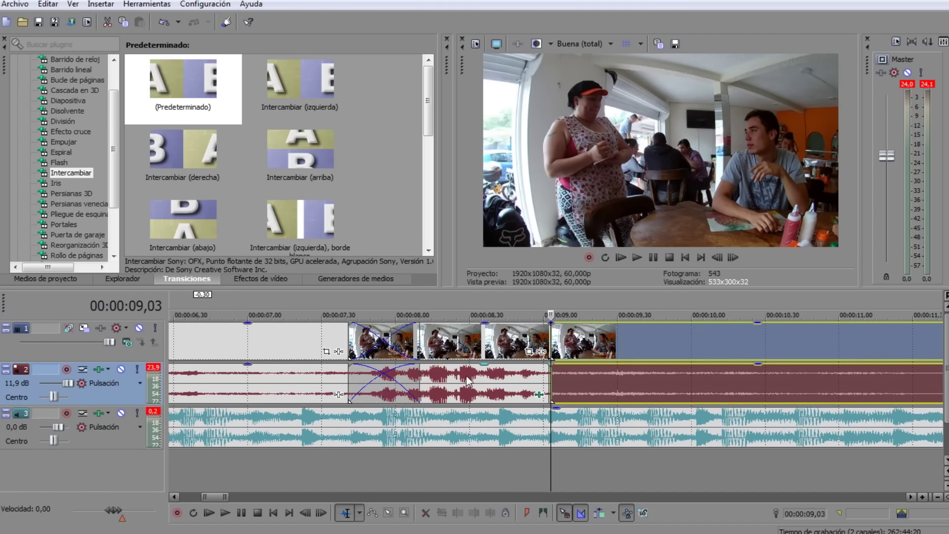
- Remove both Volumen effects from the audio of the short footage piece before the new cut
left_click(545, 402)
left_click(540, 397)
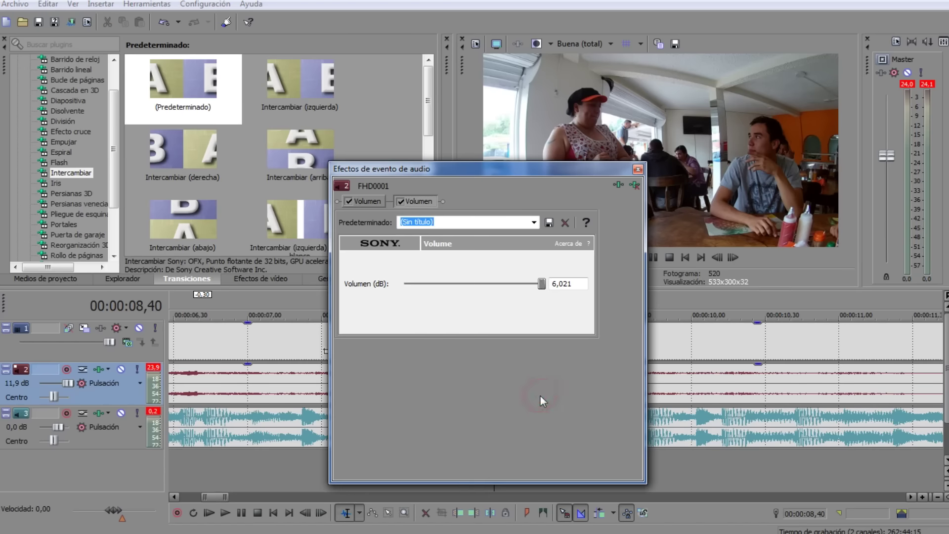
left_click(634, 186)
left_click(633, 186)
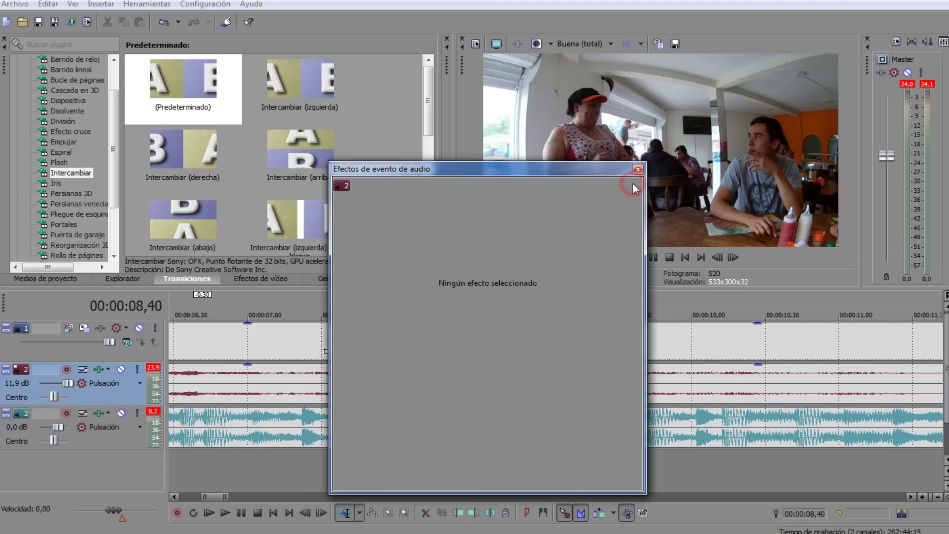
- Close the audio effects window and play from just before the crossfade past the new cut to check the footage audio against the music
left_click(638, 169)
left_click(279, 329)
key("space")
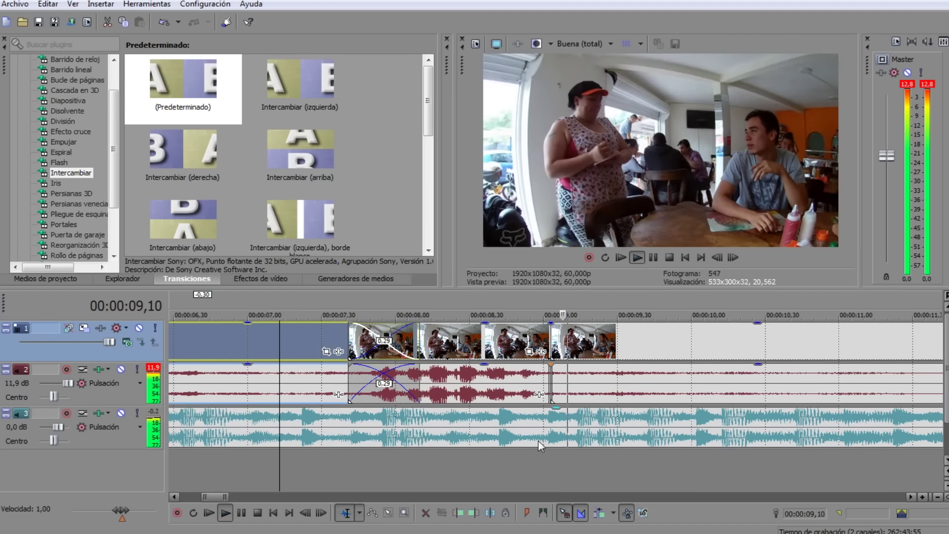
scroll(546, 441, "down", 3)
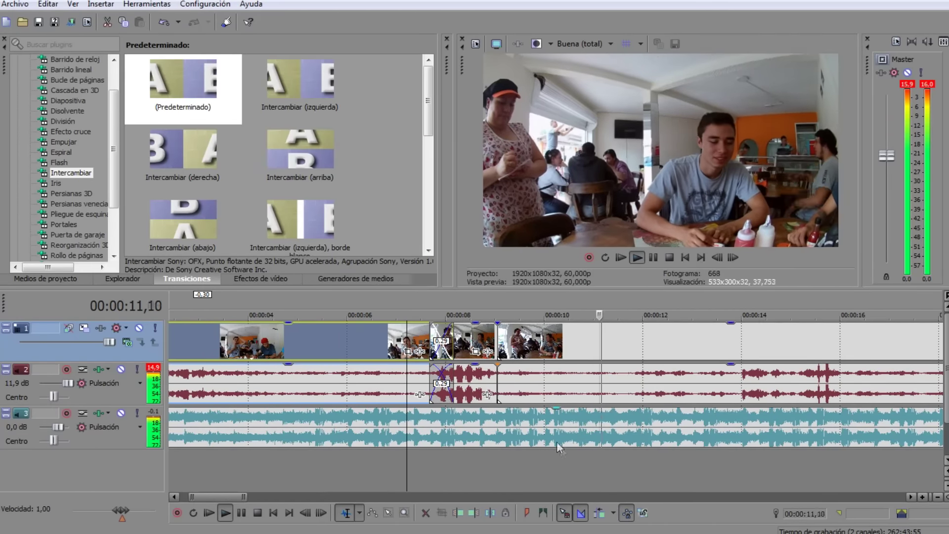
key("space")
- Lower the audio gain of the short footage piece to about -7,7 dB and play from just before the crossfade
left_click_drag(472, 368, 473, 386)
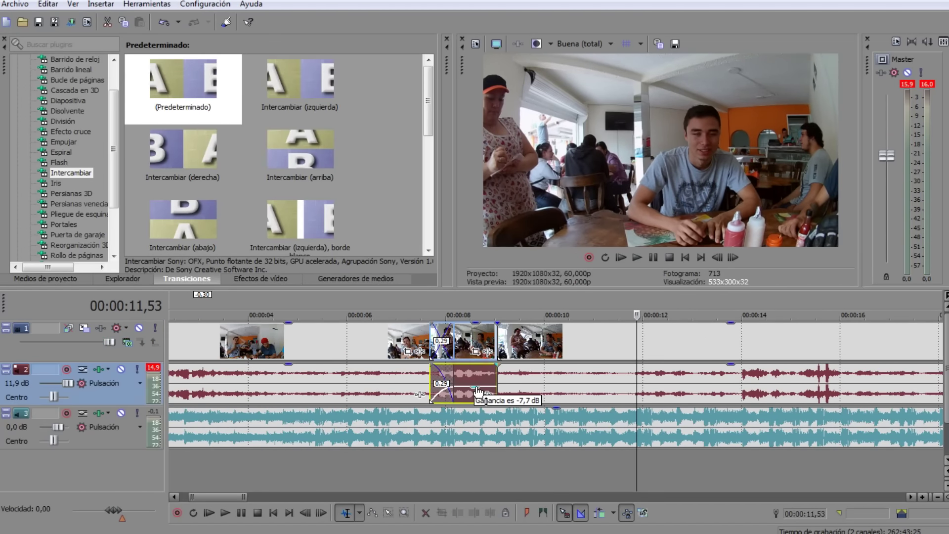
left_click(413, 383)
key("space")
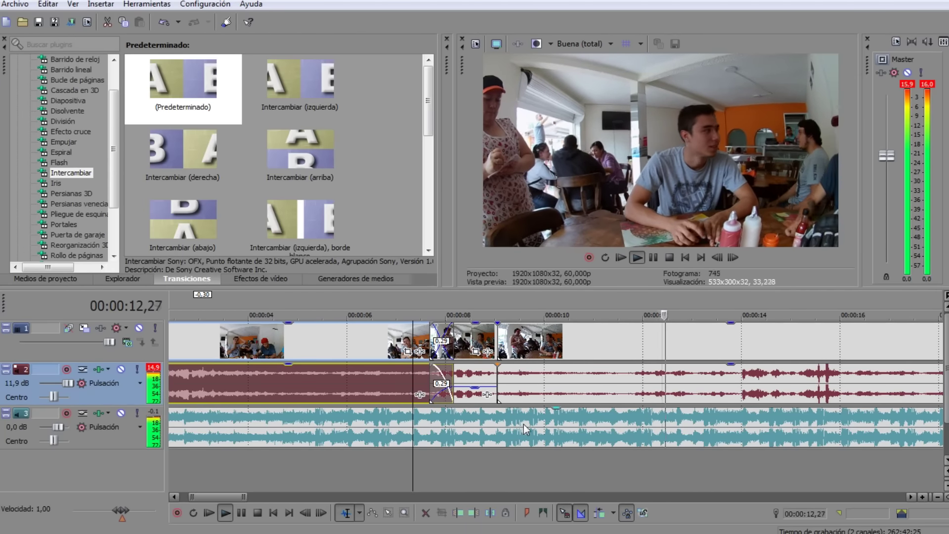
- Lower the song's gain and play the project across the cut at 00:00:09,03, pausing at 00:00:11,48
left_click(498, 421)
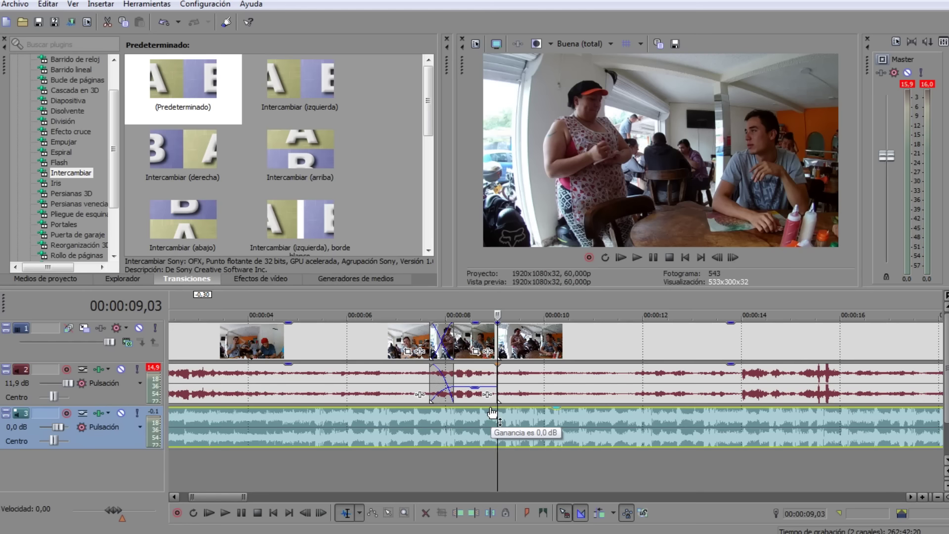
left_click_drag(492, 413, 485, 418)
left_click(483, 418)
key("space")
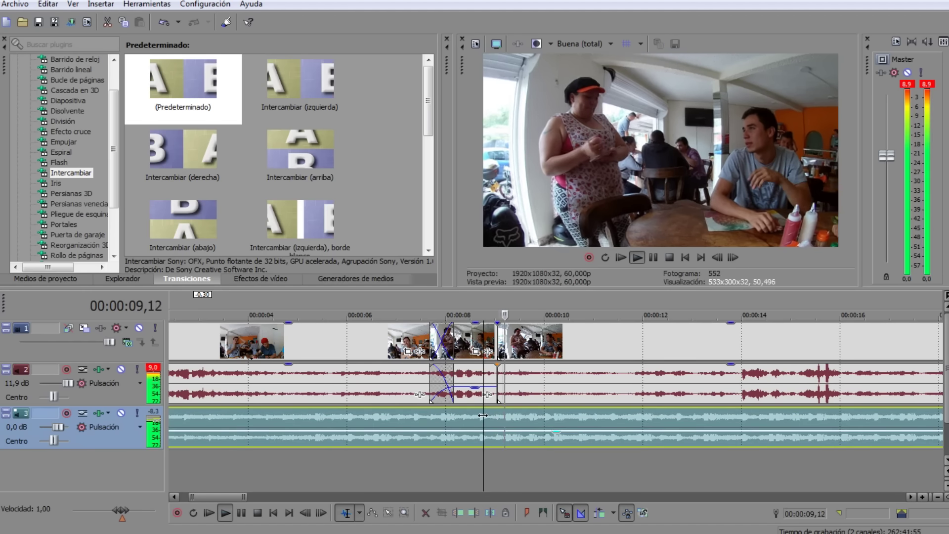
scroll(495, 413, "down", 5)
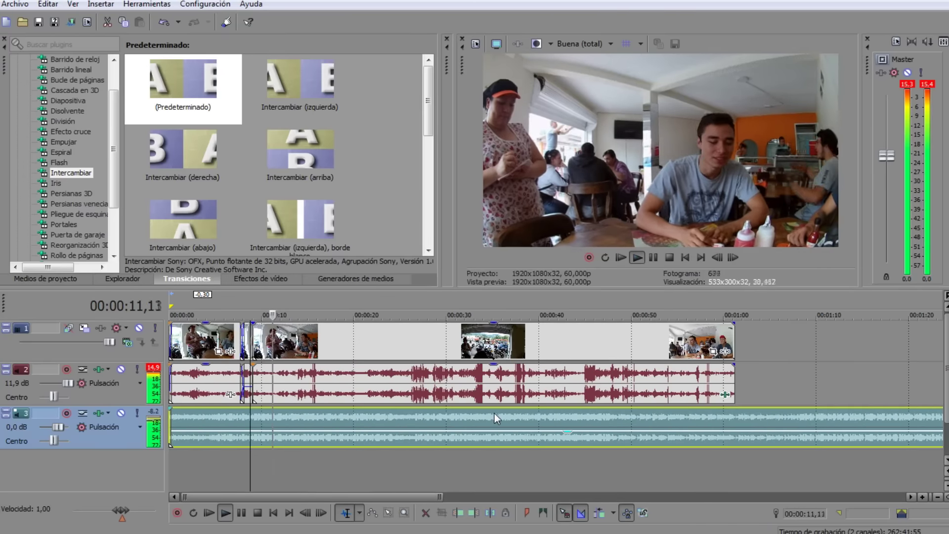
key("Return")
- Silence the audio of the first footage clip and the long last clip by pulling their gain all the way down
scroll(423, 399, "up", 3)
scroll(390, 390, "down", 3)
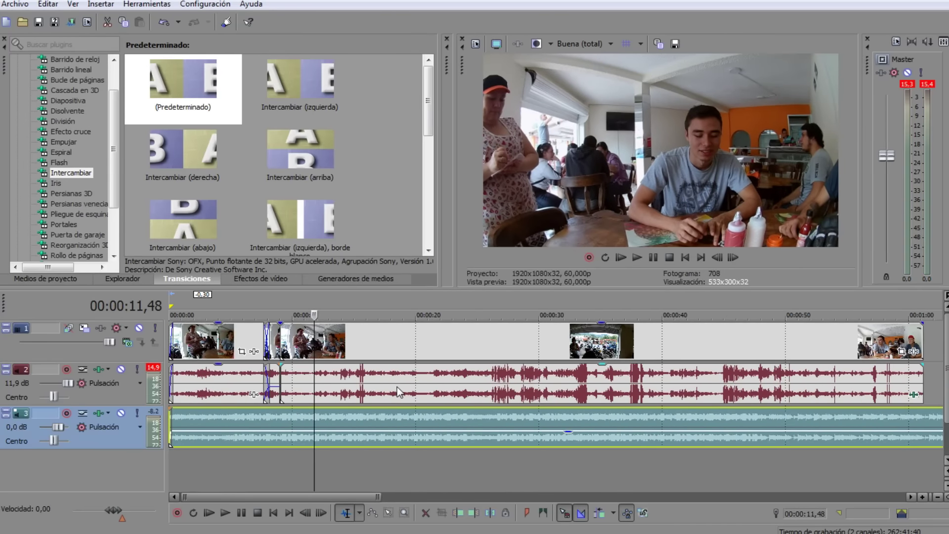
left_click(340, 349)
left_click(204, 374)
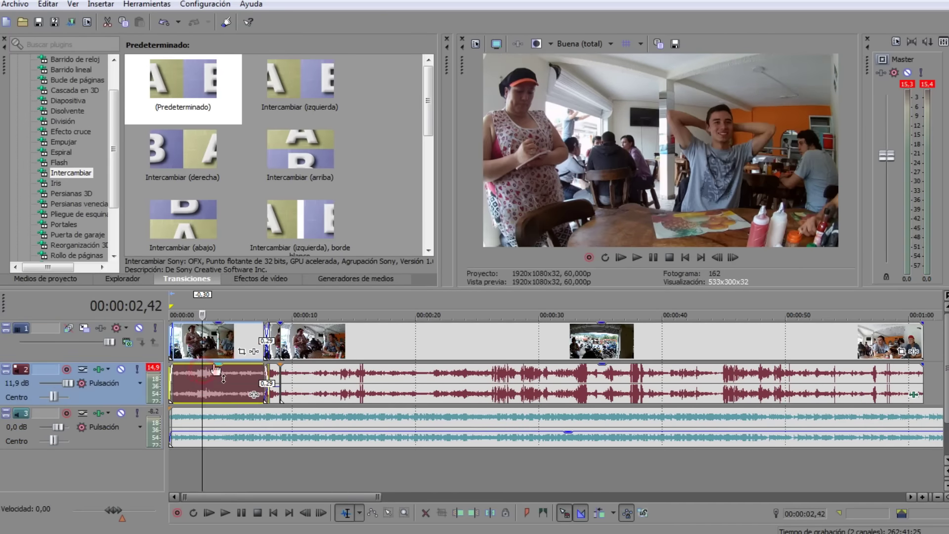
left_click(299, 371)
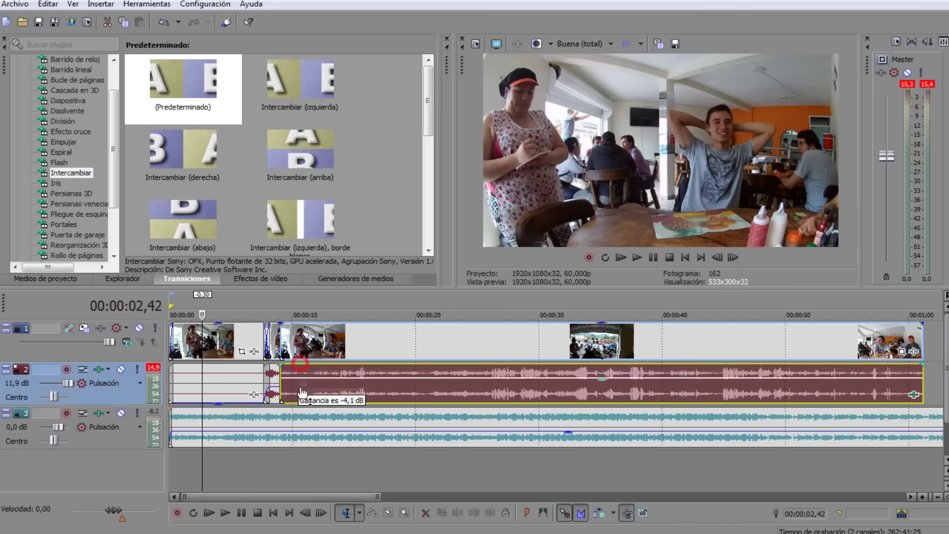
left_click(269, 376)
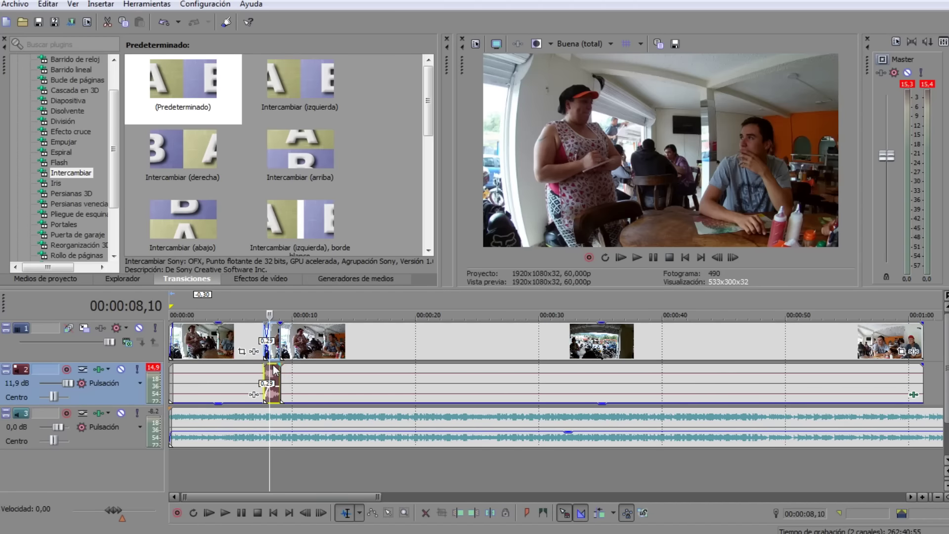
- Delete all the footage clips from the timeline, keeping only the song
left_click(242, 350)
left_click(436, 38)
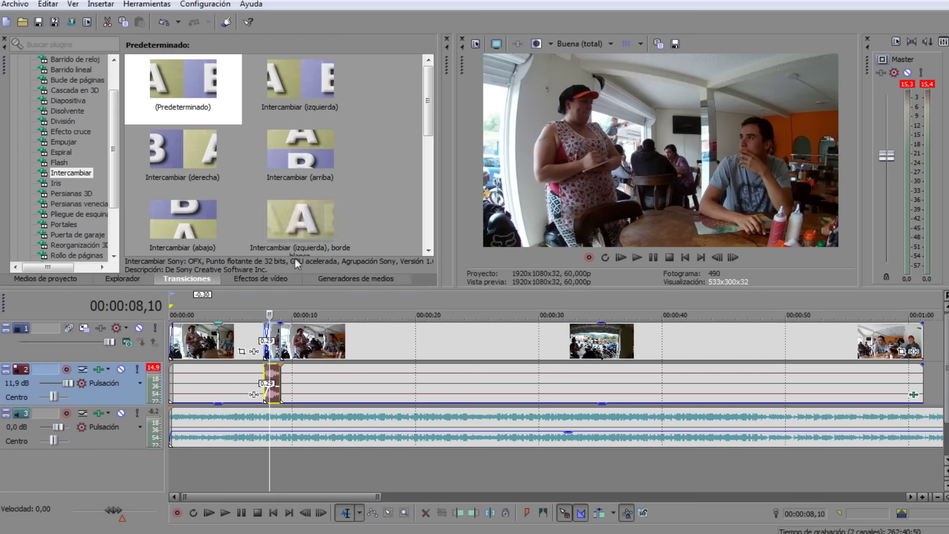
left_click(223, 327)
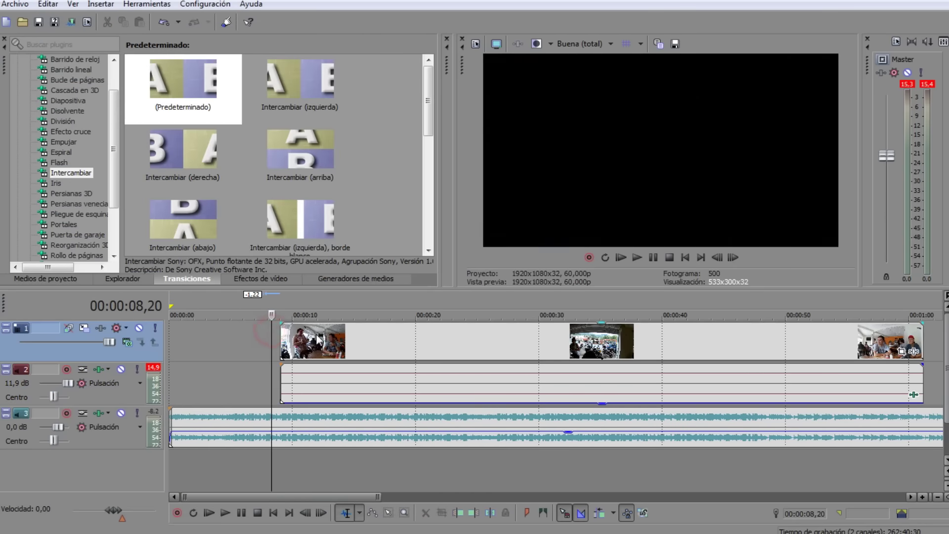
left_click(316, 336)
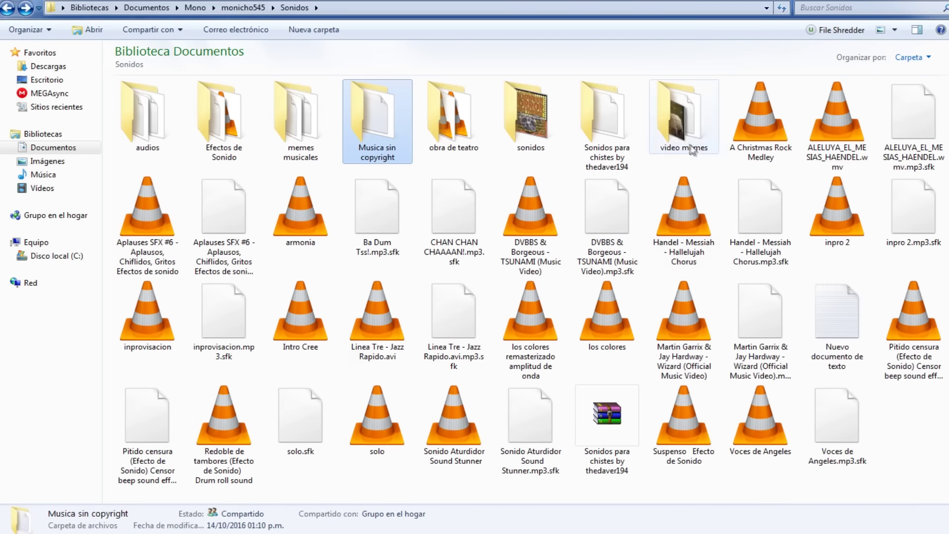
- In the file explorer, leave the Sonidos folder and open Nueva carpeta (12) inside the vlog folder
key("BackSpace")
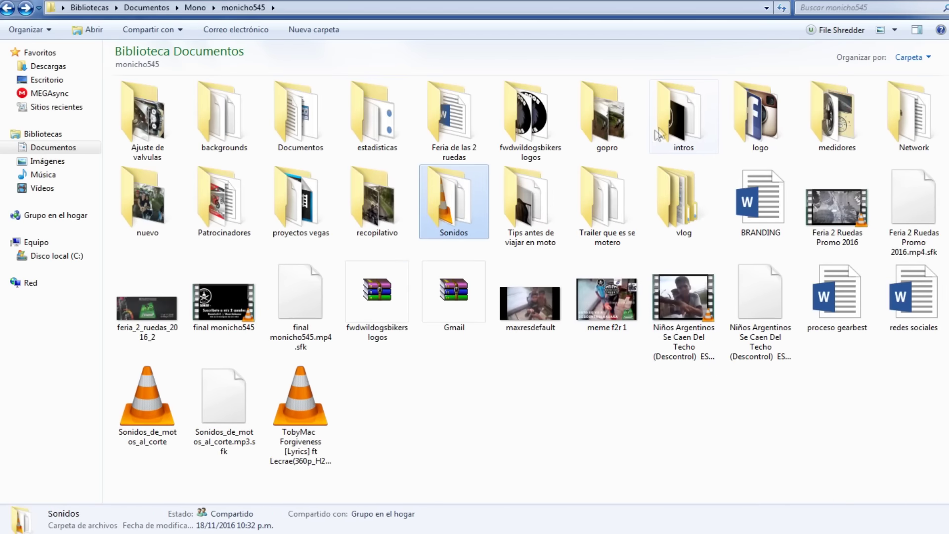
double_click(676, 203)
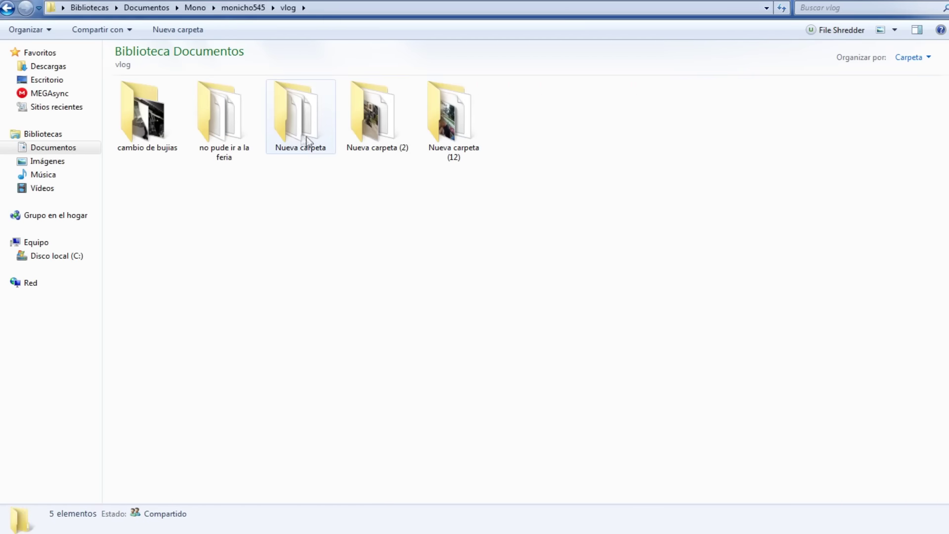
double_click(359, 138)
key("BackSpace")
double_click(321, 136)
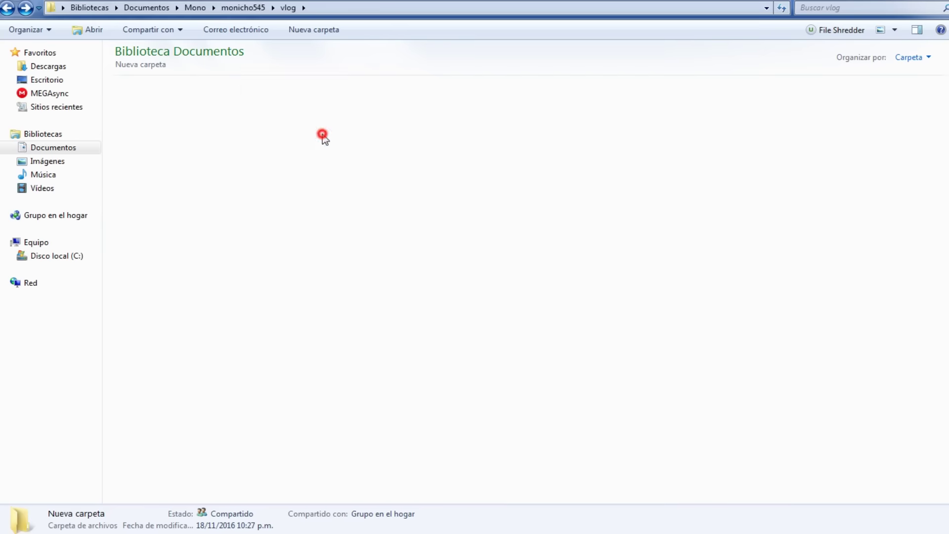
key("BackSpace")
double_click(477, 143)
- Preview FHD0003.MOV in the media player, skip to about 00:33, and close the player
double_click(300, 123)
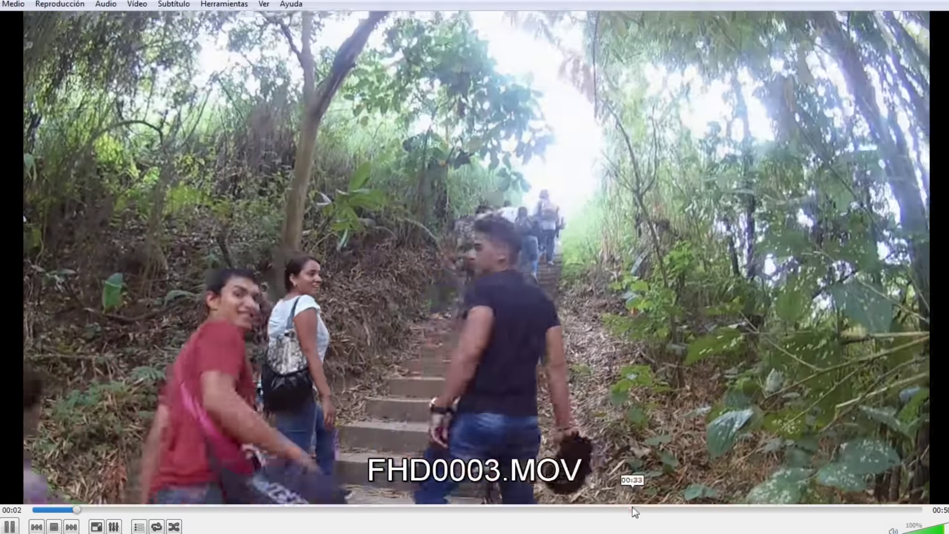
left_click(633, 509)
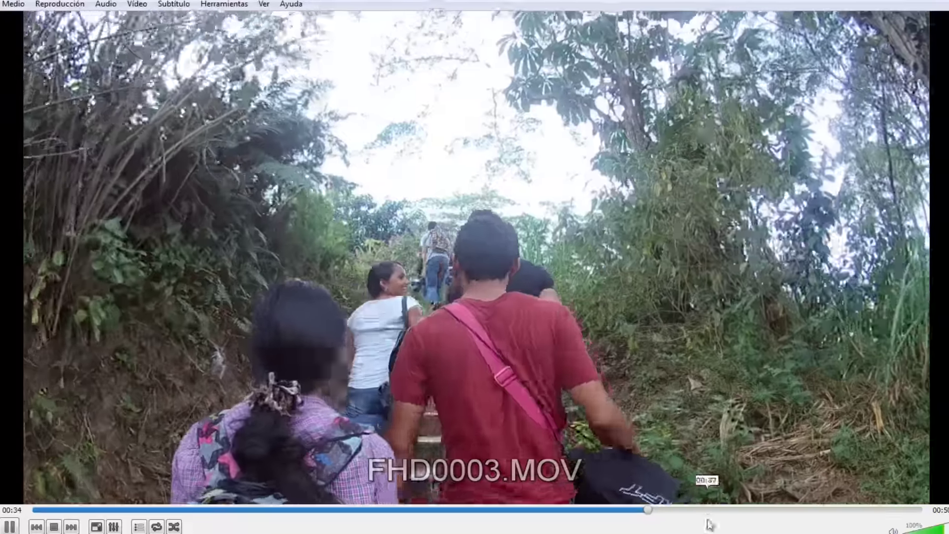
right_click(710, 524)
left_click(682, 514)
- Add FHD0003.MOV at the start of the timeline and restore the song's gain to 0,0 dB
left_click_drag(301, 124, 219, 390)
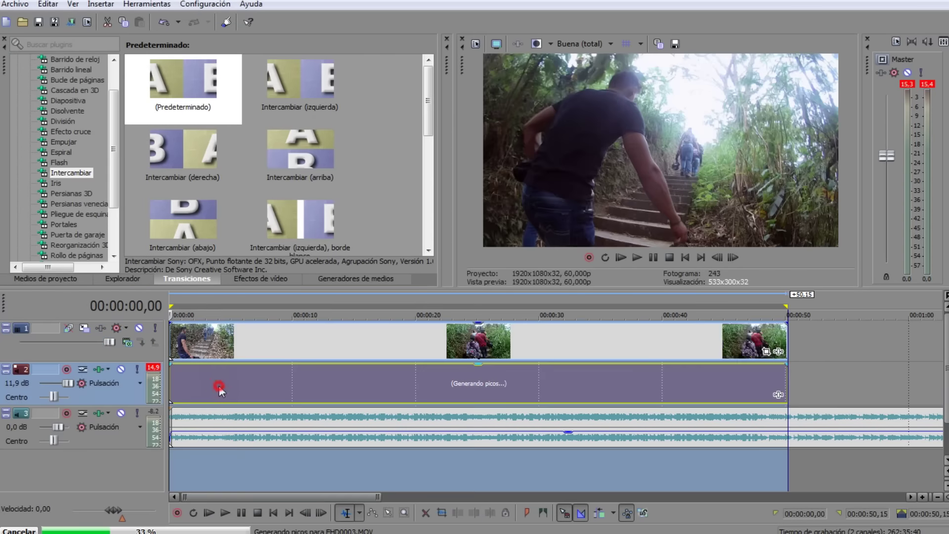
left_click(237, 390)
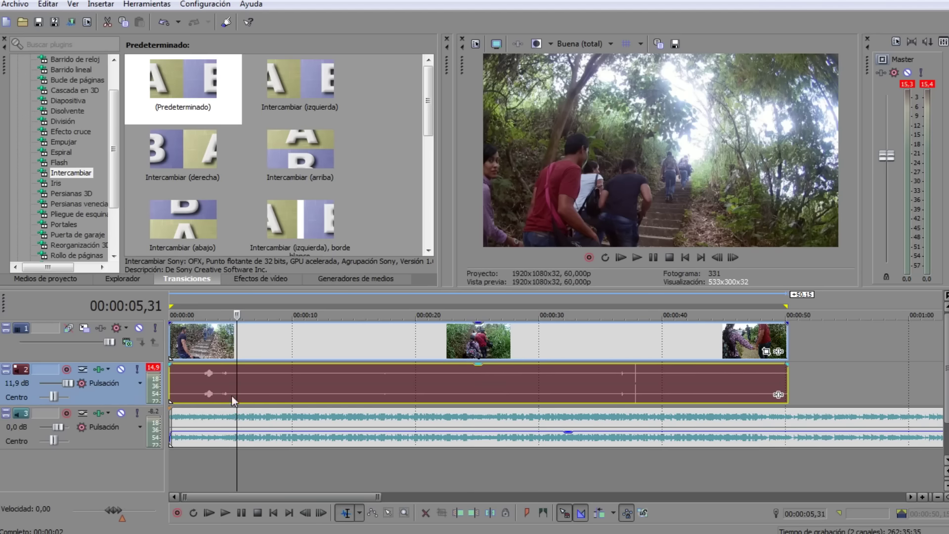
left_click(216, 438)
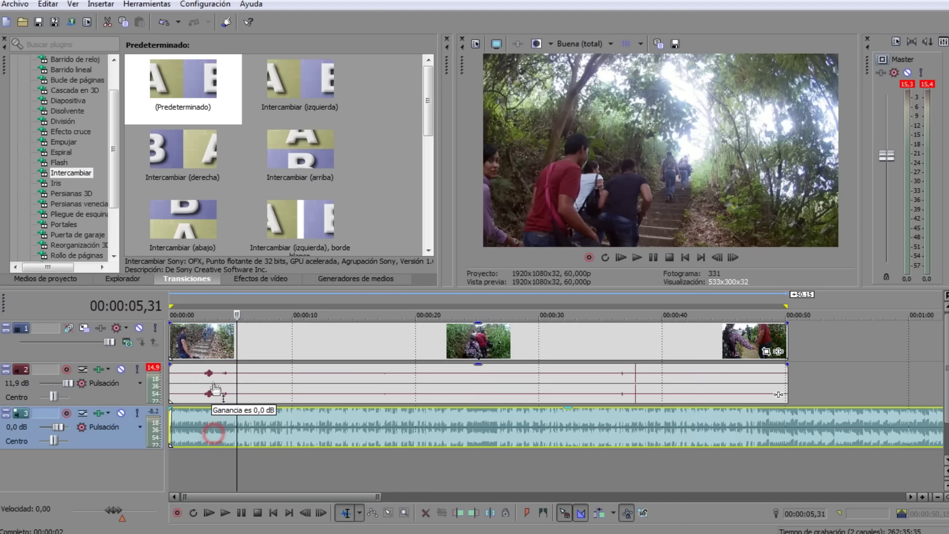
- Add a fade-in of about 00:00:00,36 to the start of the new video clip and play it, pausing at 00:00:11,13
left_click(177, 336)
scroll(179, 336, "up", 5)
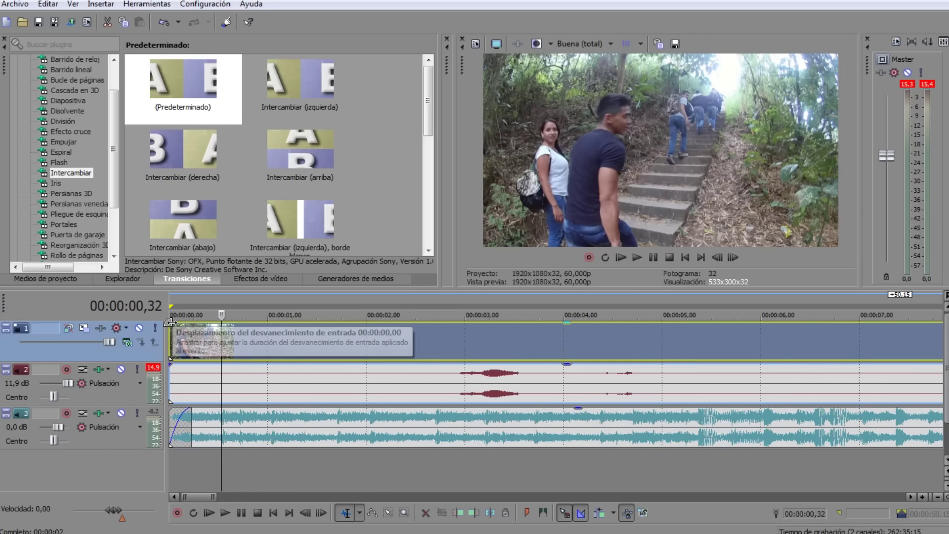
left_click_drag(170, 322, 221, 322)
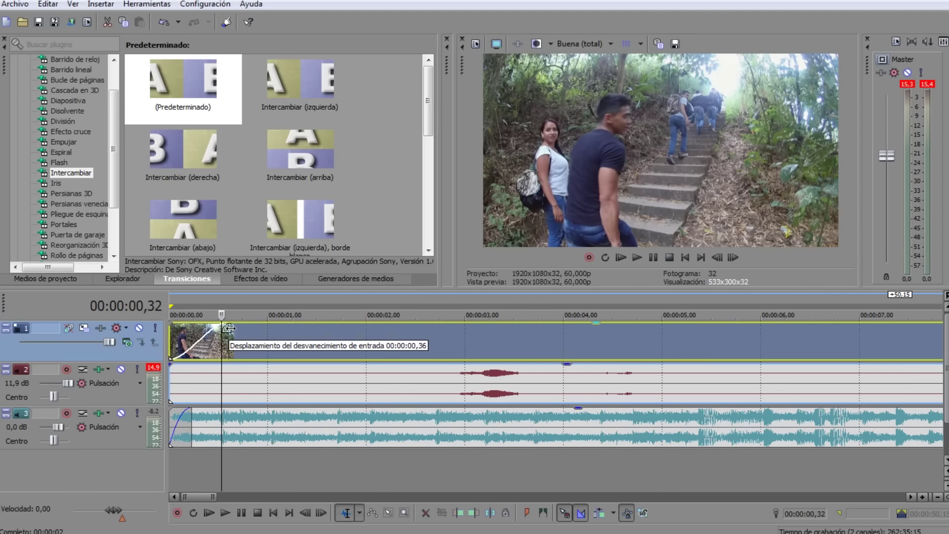
left_click(205, 514)
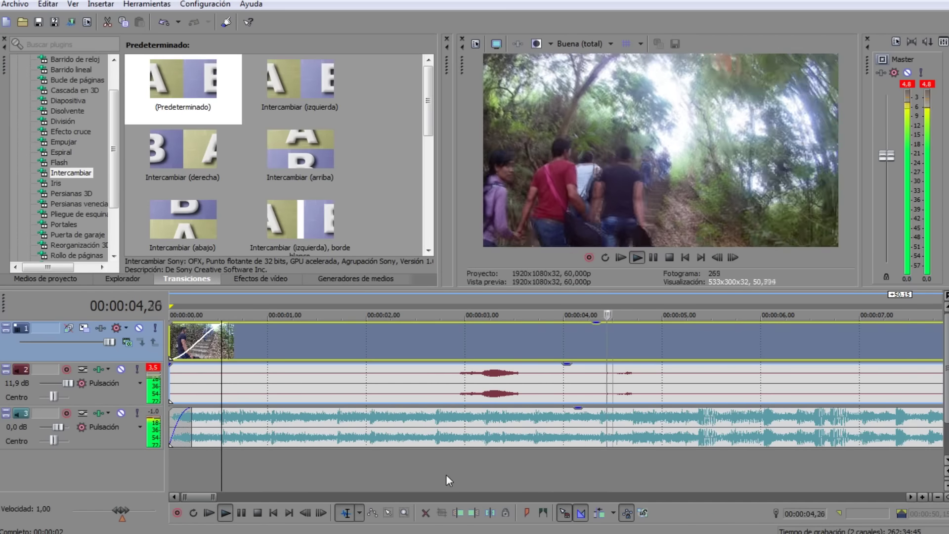
scroll(447, 476, "down", 3)
scroll(447, 475, "down", 3)
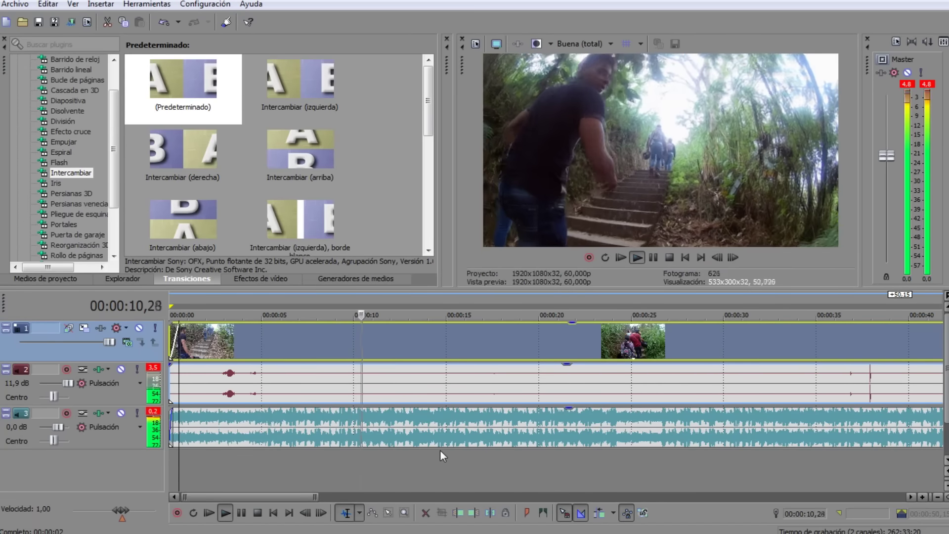
key("Return")
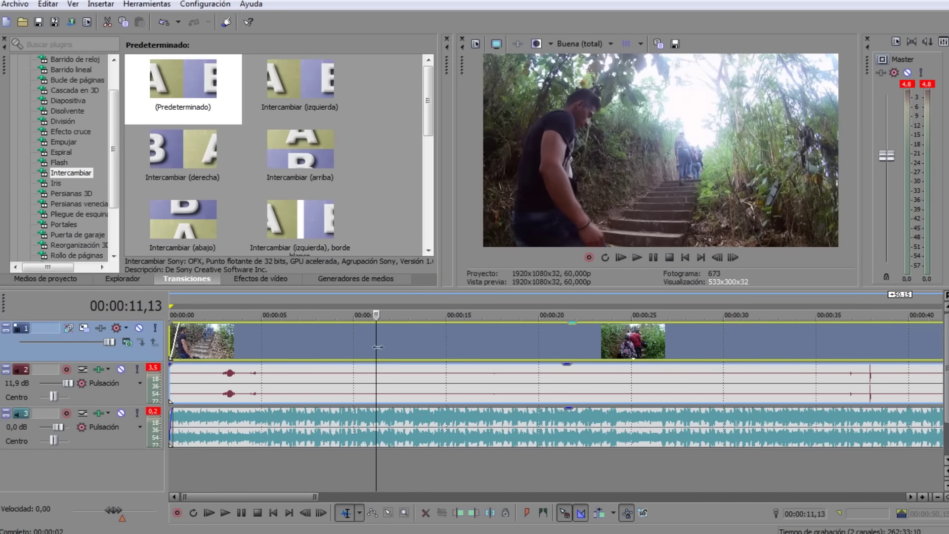
- Split the FHD0003.MOV clip at 00:00:12,35 and delete the part after the cut
left_click_drag(379, 346, 400, 344)
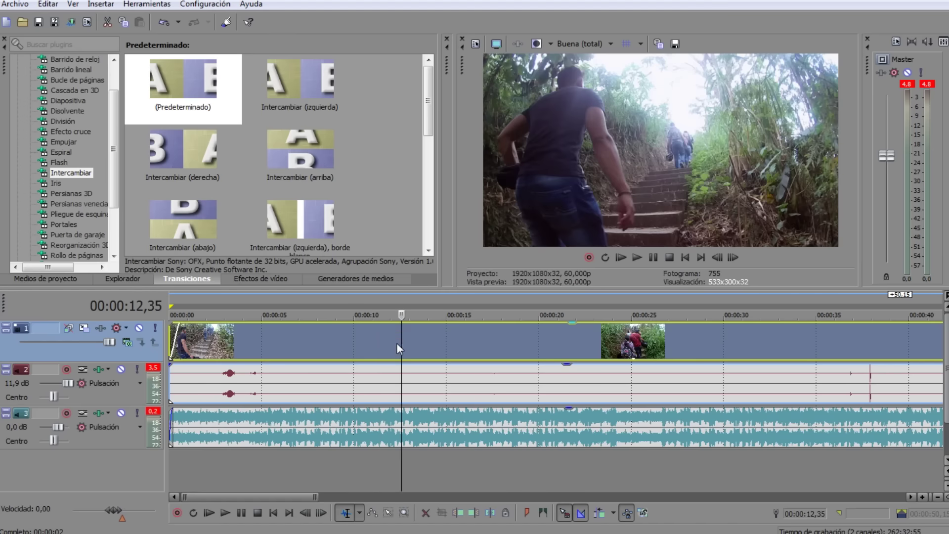
key("s")
left_click(431, 343)
key("Delete")
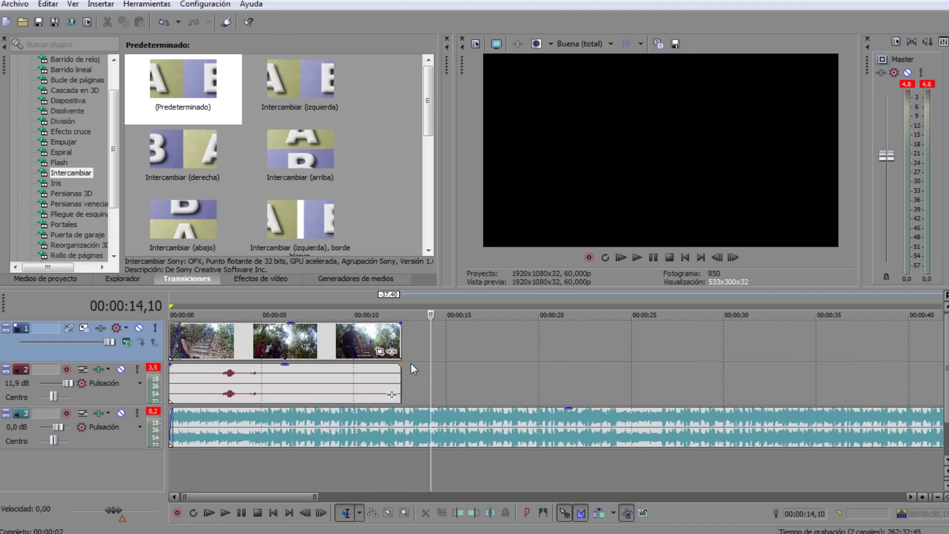
- Time-stretch the clip's end out by 10,40 seconds to slow the footage down and play the result, pausing at 00:00:09,56
left_click(333, 335)
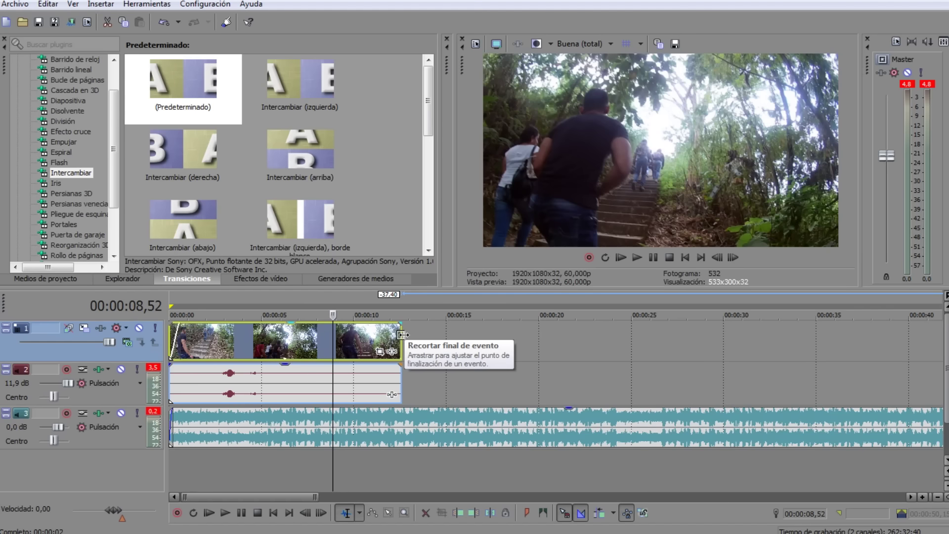
key("ctrl")
left_click_drag(403, 335, 600, 329)
left_click(186, 352)
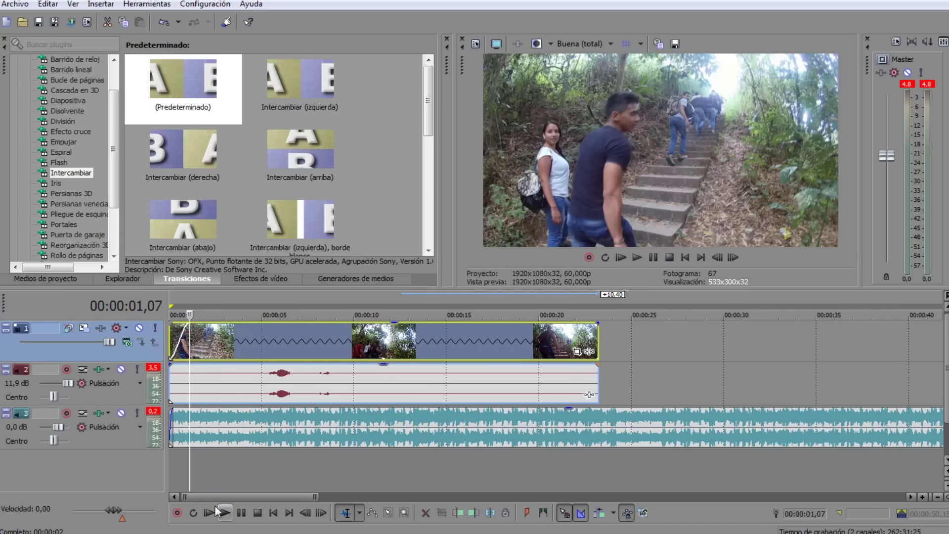
left_click(210, 513)
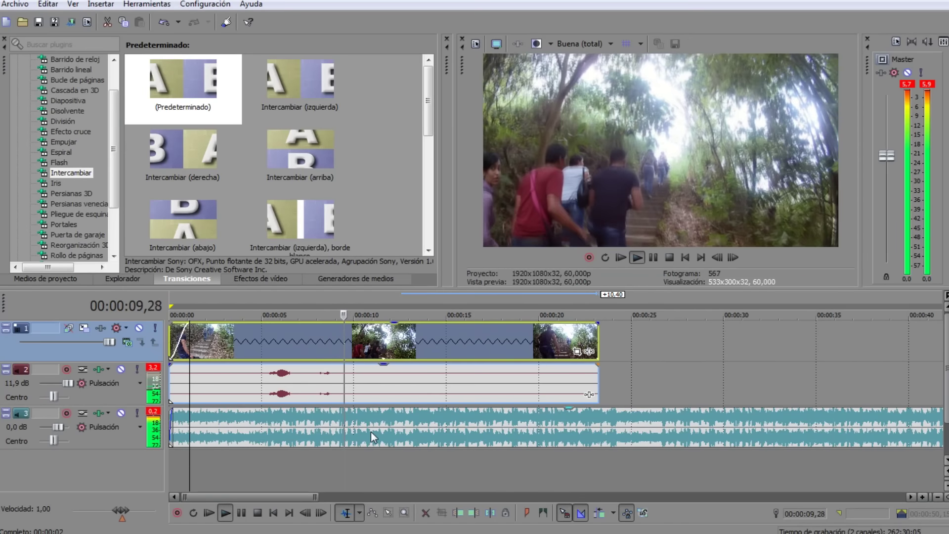
key("Return")
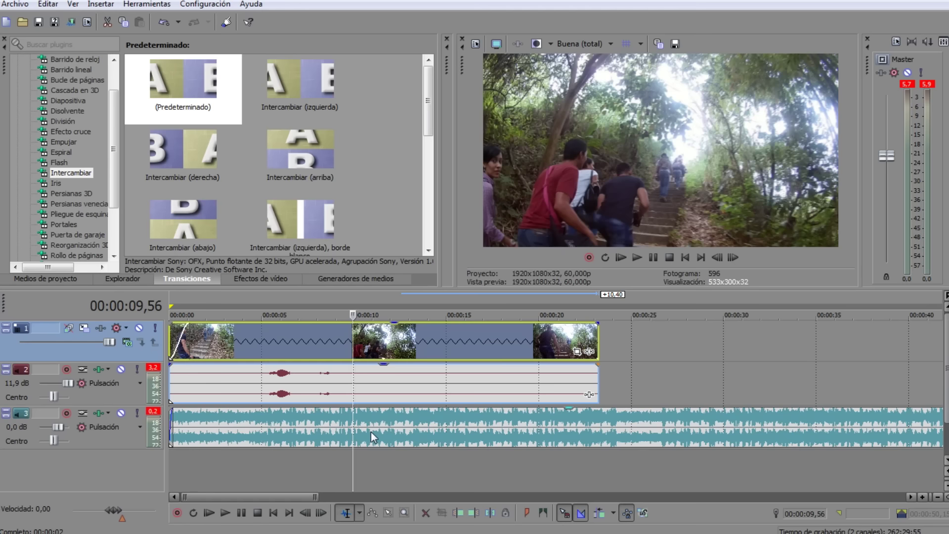
- Replay part of the slowed clip, pausing at 00:00:08,00, and select the clip's whole duration as the time range
left_click(298, 339)
key("space")
key("space")
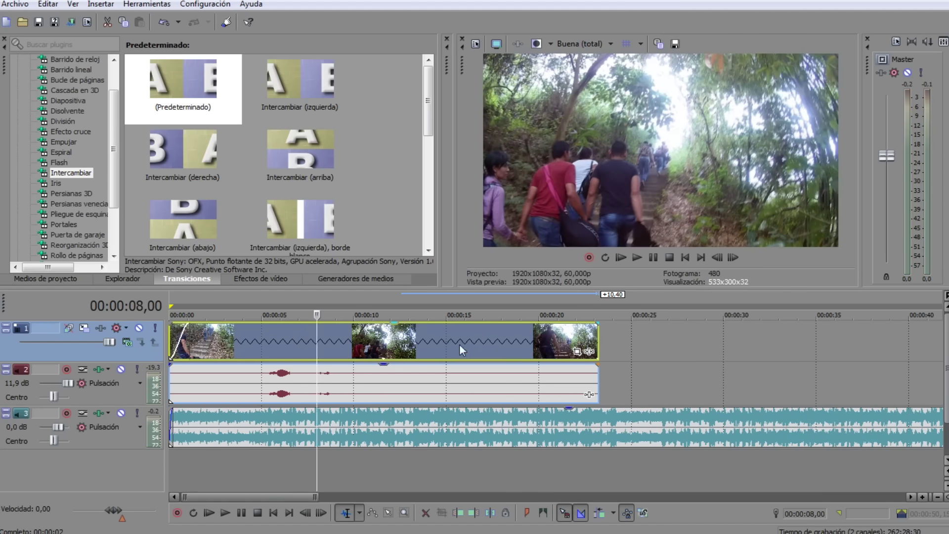
double_click(268, 340)
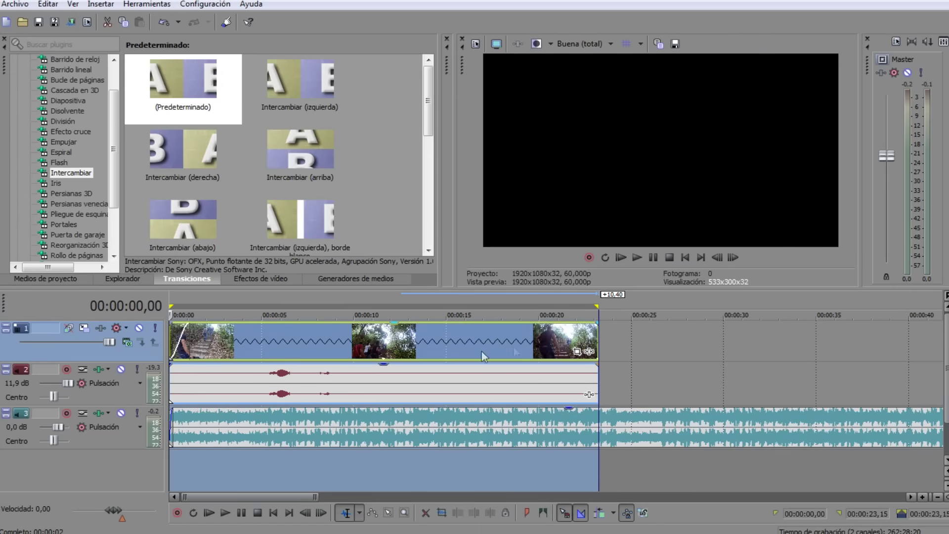
- Select the slowed FHD0003.MOV clip and add the Estabilización Sony plugin to its media effects
left_click(635, 345)
left_click(367, 338)
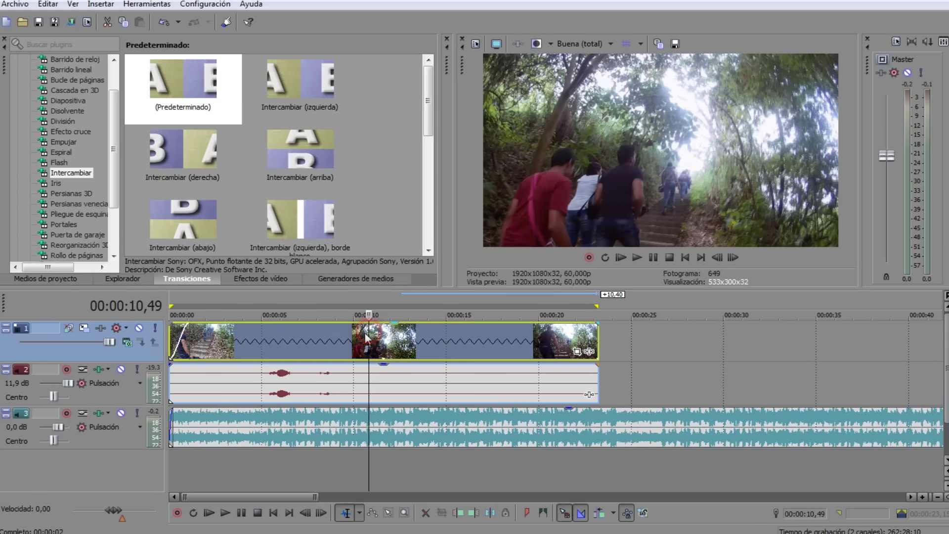
left_click(152, 6)
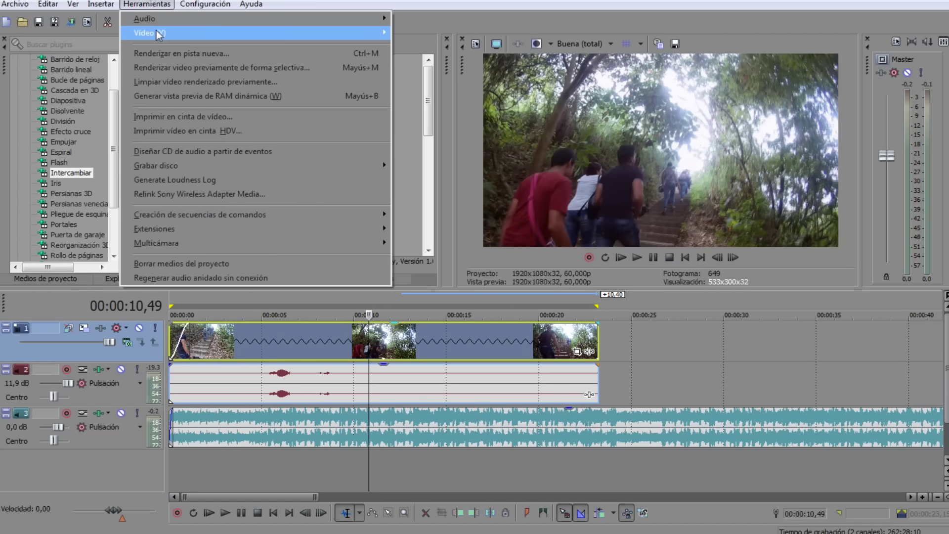
mouse_move(159, 33)
left_click(411, 32)
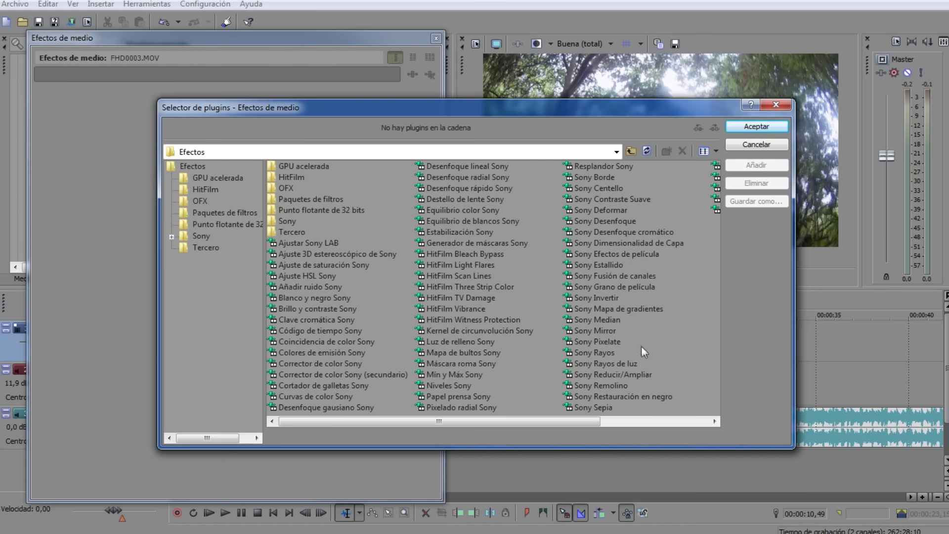
left_click(467, 234)
left_click(756, 127)
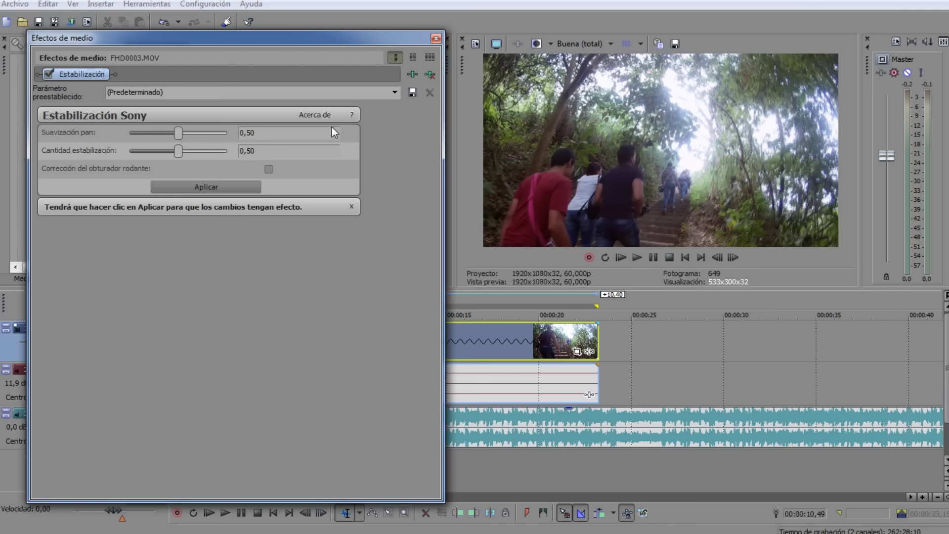
- Apply the stabilization preset "suave" with pan smoothing and stabilization amount at 0,15, and close the media effects window
left_click(394, 92)
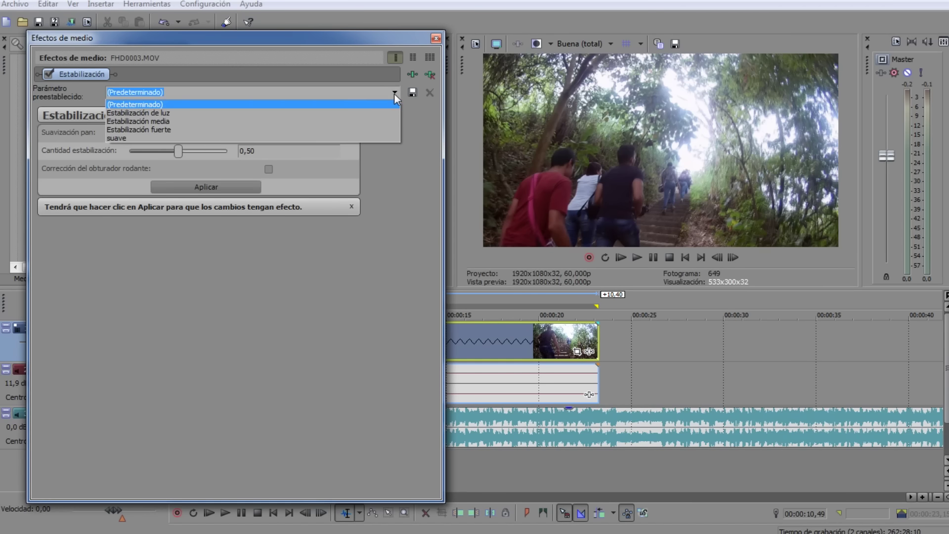
left_click(338, 138)
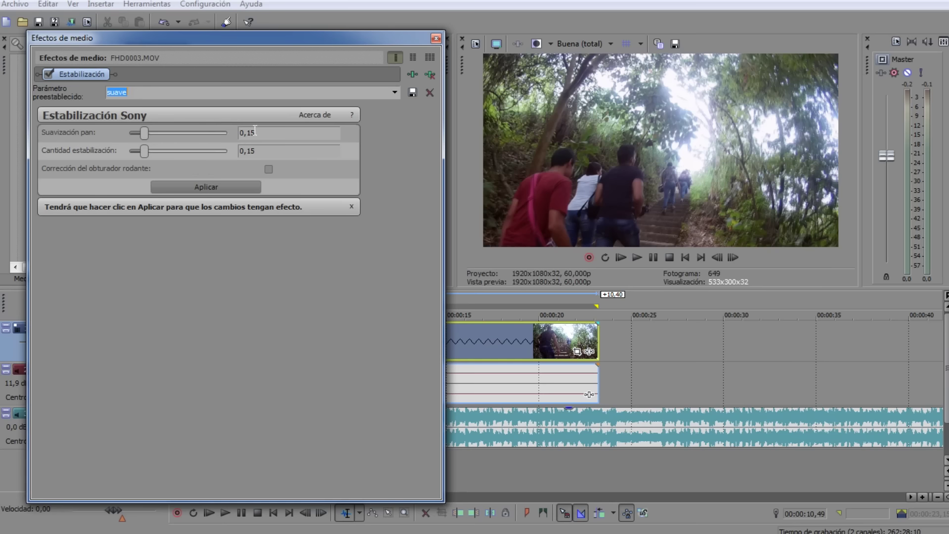
left_click(213, 186)
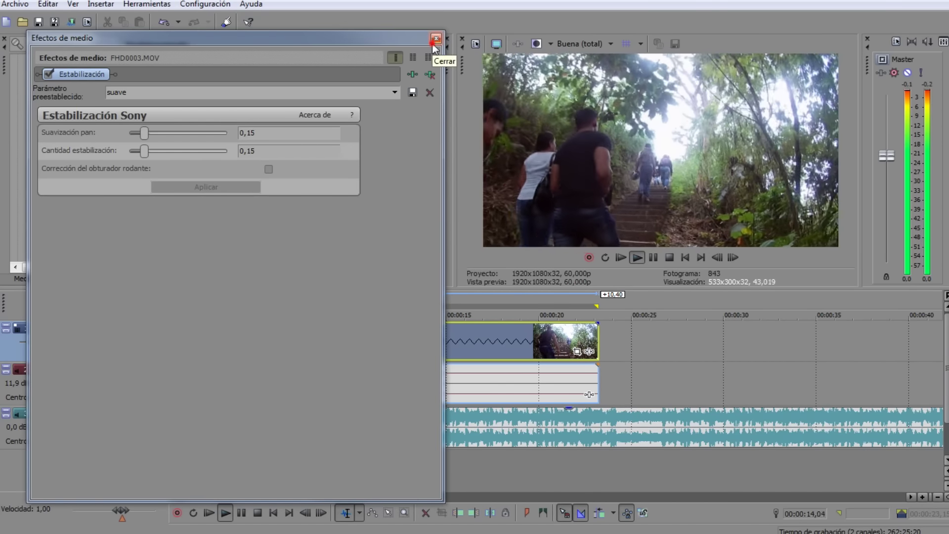
left_click(433, 41)
- Replay the stabilized clip, pausing at 00:00:11,53, and undo the stabilization
key("space")
left_click(384, 349)
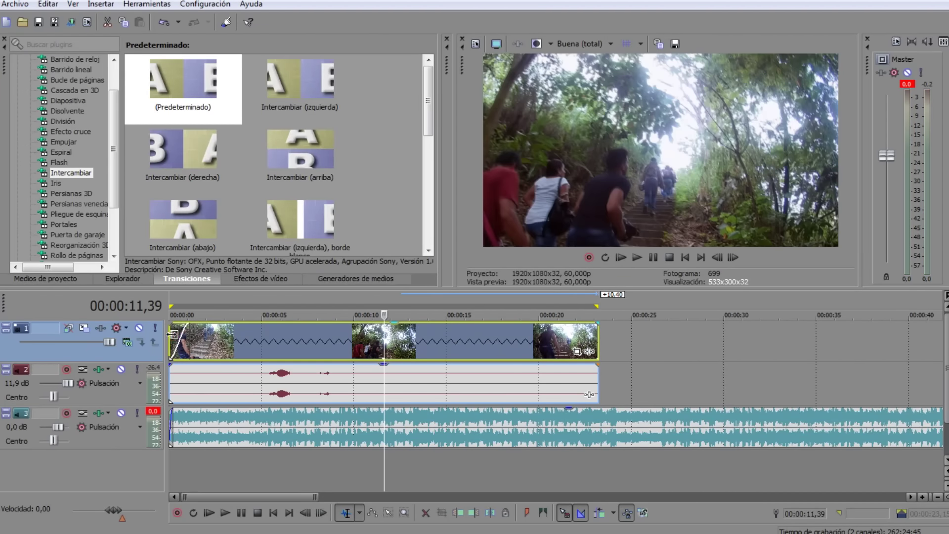
left_click(174, 332)
key("space")
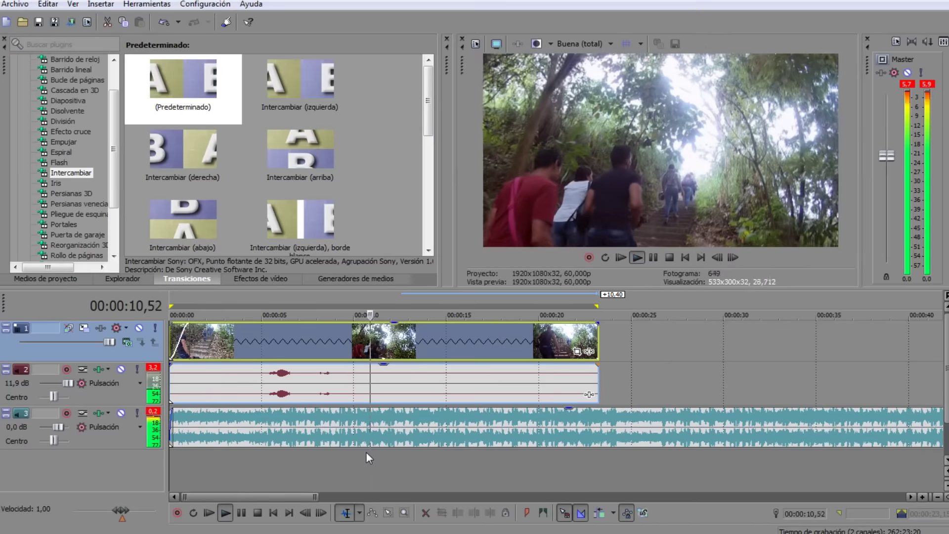
key("Return")
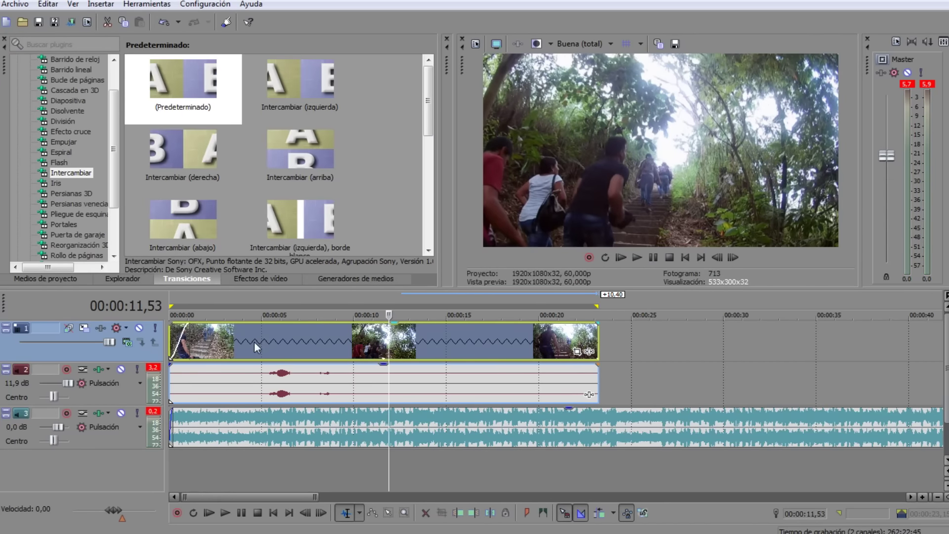
key("ctrl+z")
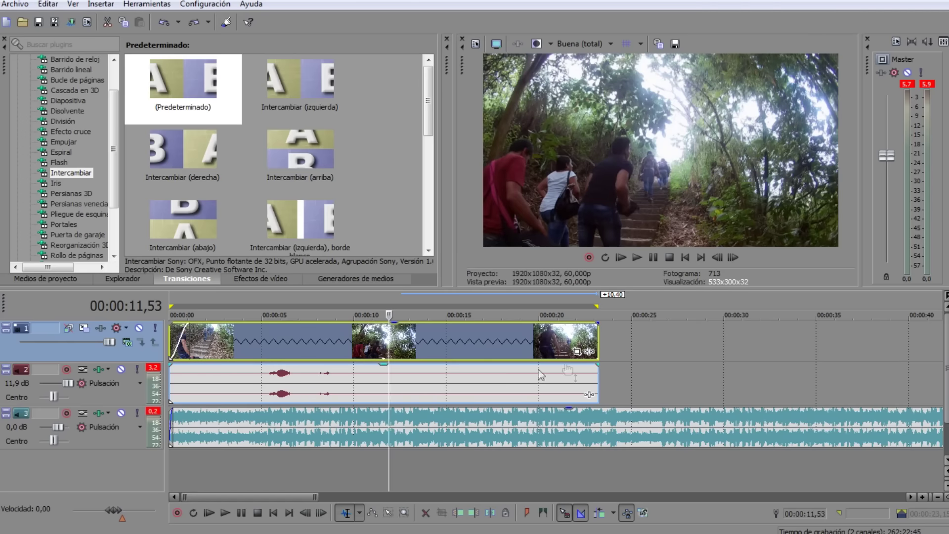
- Split the background music at about 00:00:24, shortly after the video's end, and delete the part after the cut
left_click(614, 424)
key("s")
left_click(646, 429)
key("Delete")
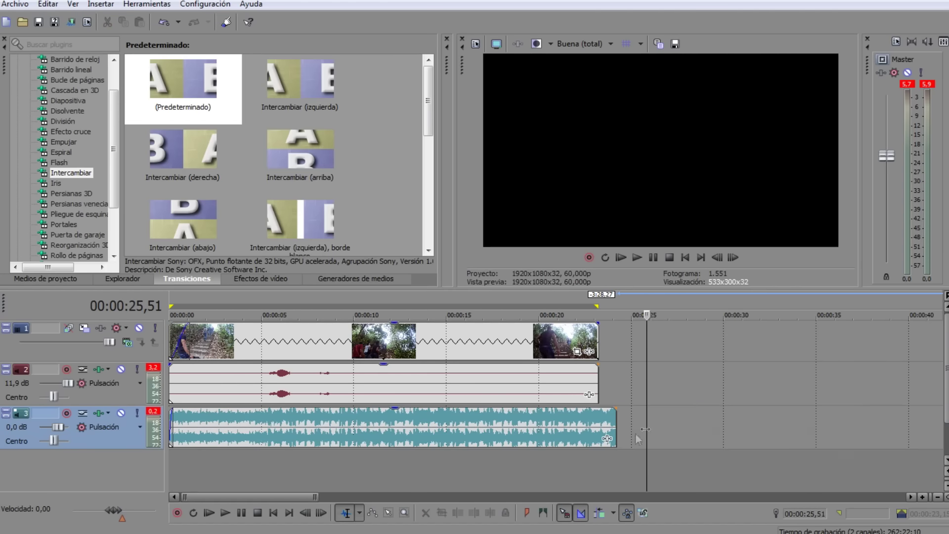
- Lengthen the music's fade-in to about 00:00:01,06 so it matches the video clip's fade-in
left_click(172, 412)
scroll(239, 446, "down", 2)
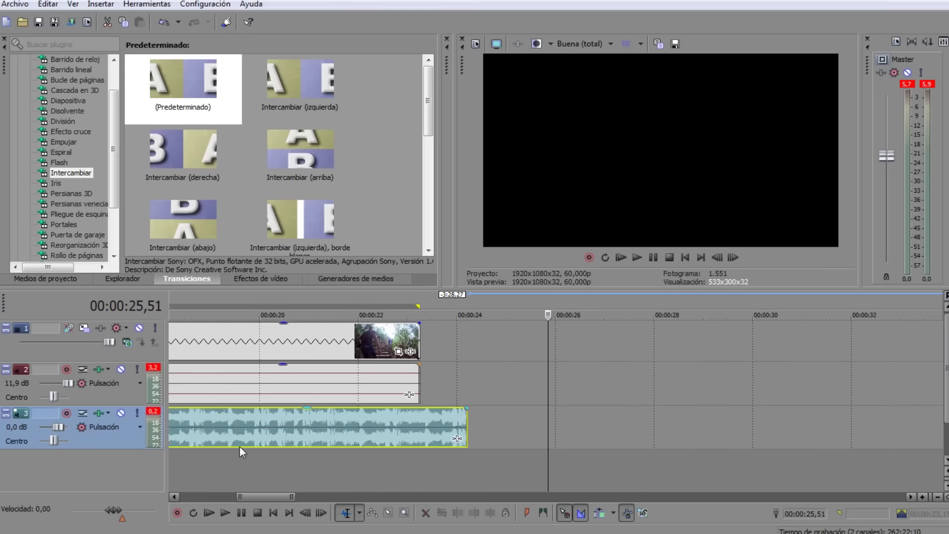
left_click(190, 465)
scroll(192, 464, "up", 8)
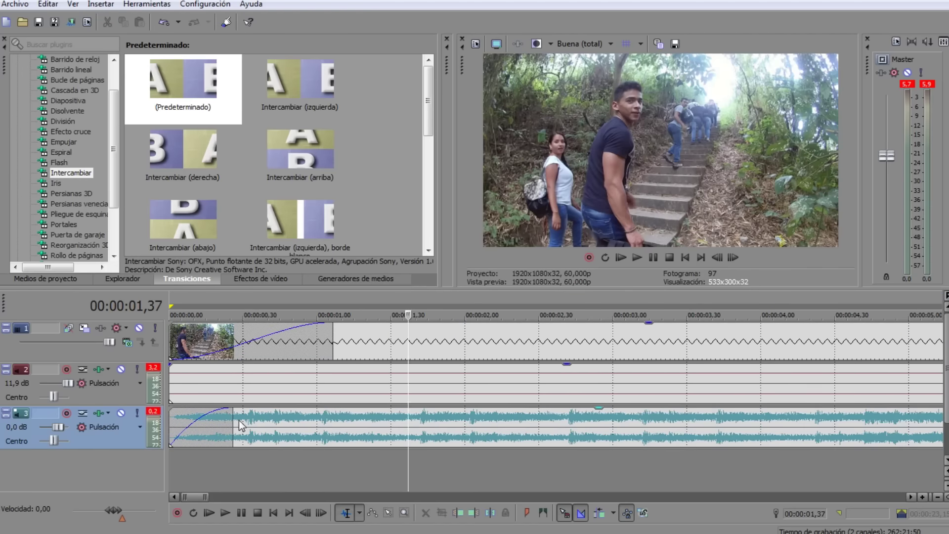
left_click_drag(230, 421, 329, 436)
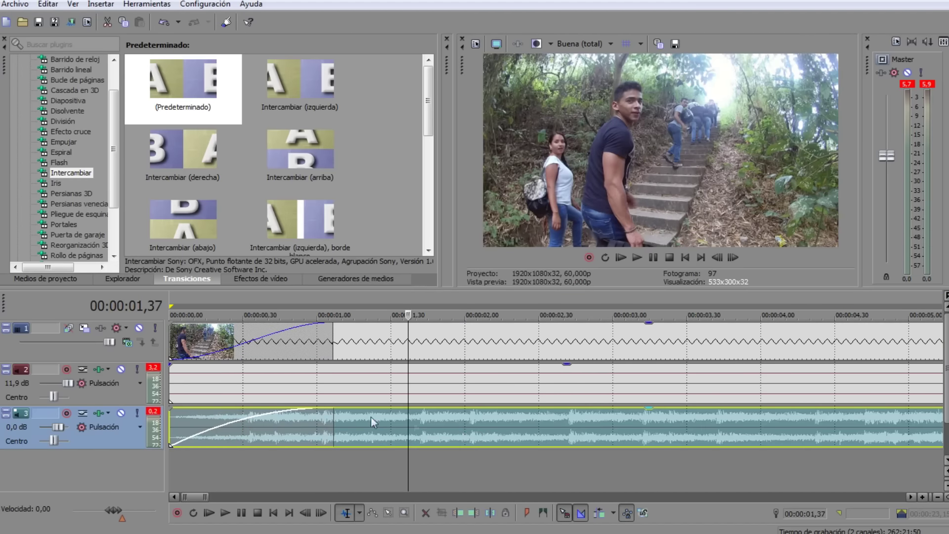
- Add a fade-out of about 00:00:00,55 to the video clip, and trim the music by 0,58 to the same end with a matching fade-out
scroll(668, 461, "down", 6)
scroll(477, 437, "up", 2)
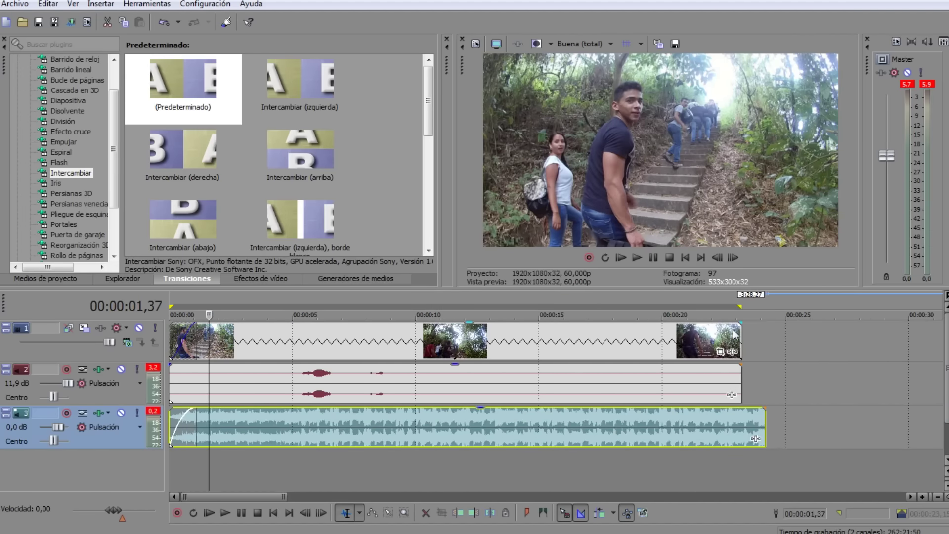
mouse_move(742, 322)
left_mouse_down()
mouse_move(674, 327)
mouse_move(724, 330)
left_mouse_up()
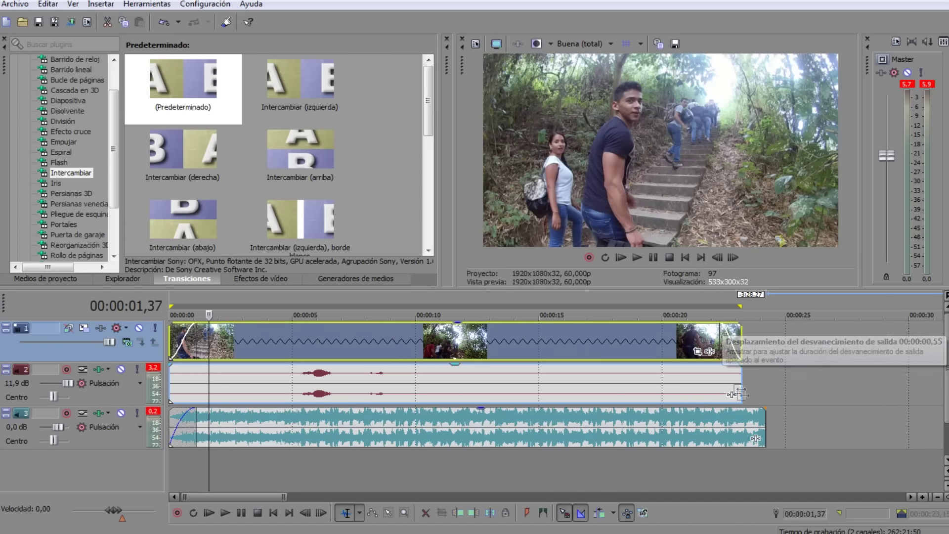
left_click_drag(764, 425, 722, 406)
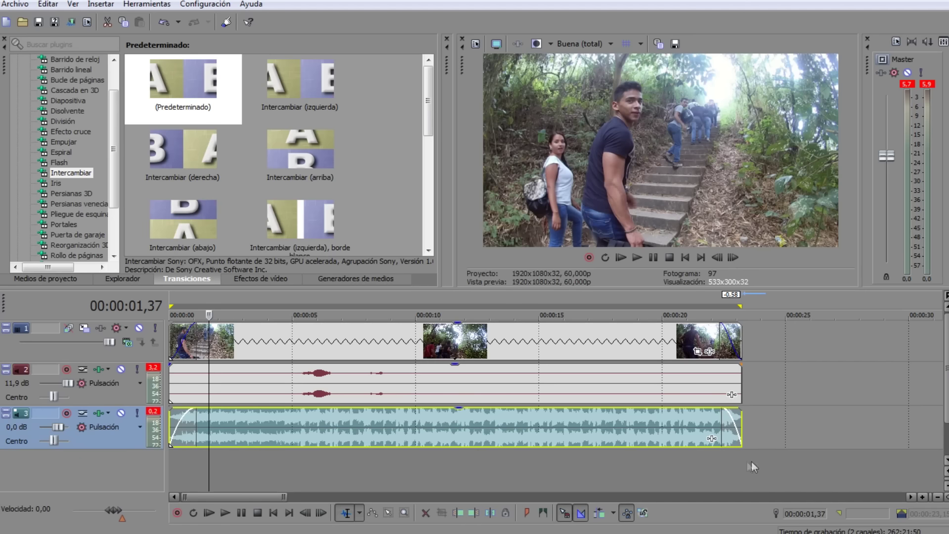
- Select the clip's whole duration as the time range and open the render settings to browse the available output formats
left_click_drag(742, 462, 170, 477)
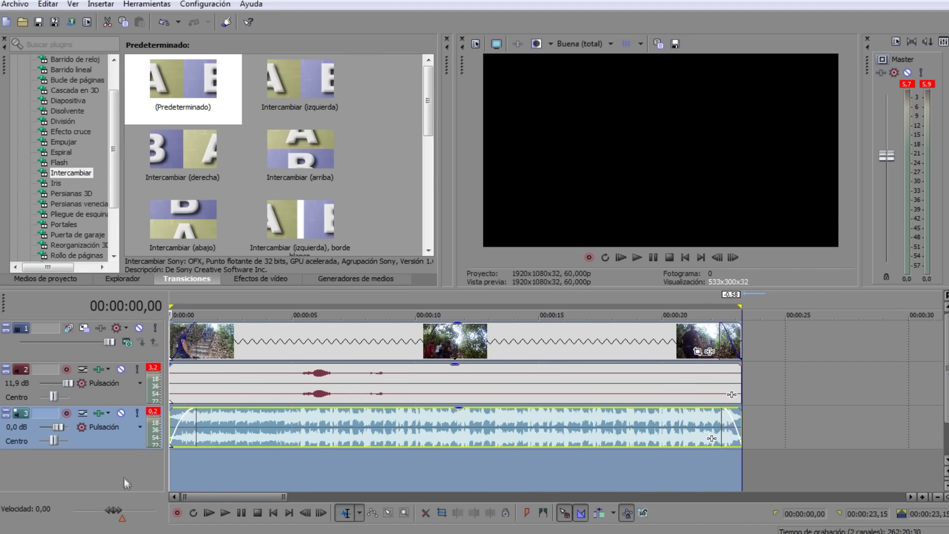
left_click(25, 5)
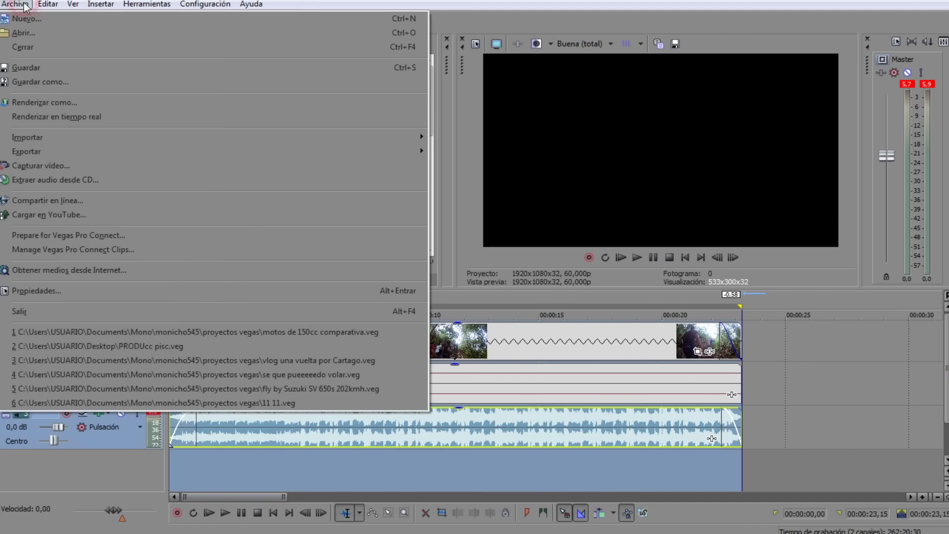
left_click(74, 104)
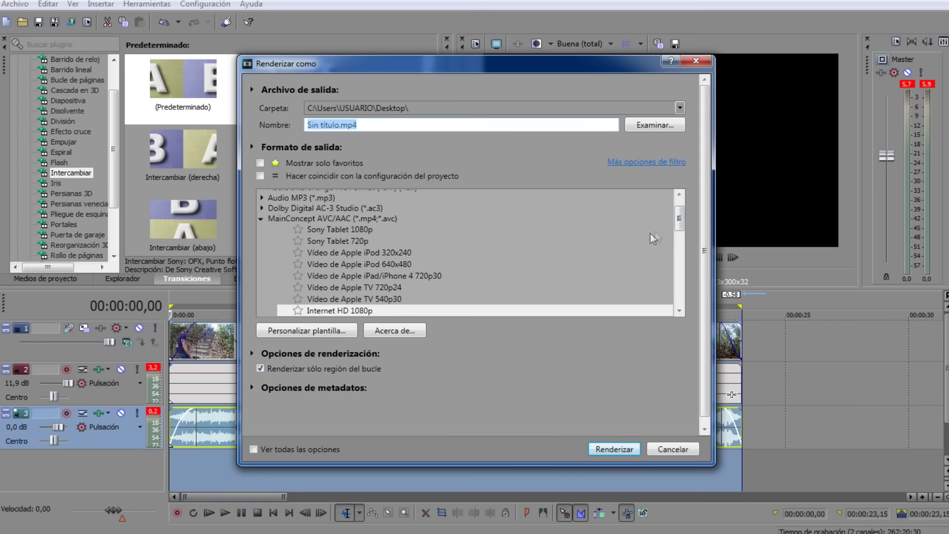
left_click_drag(679, 225, 682, 216)
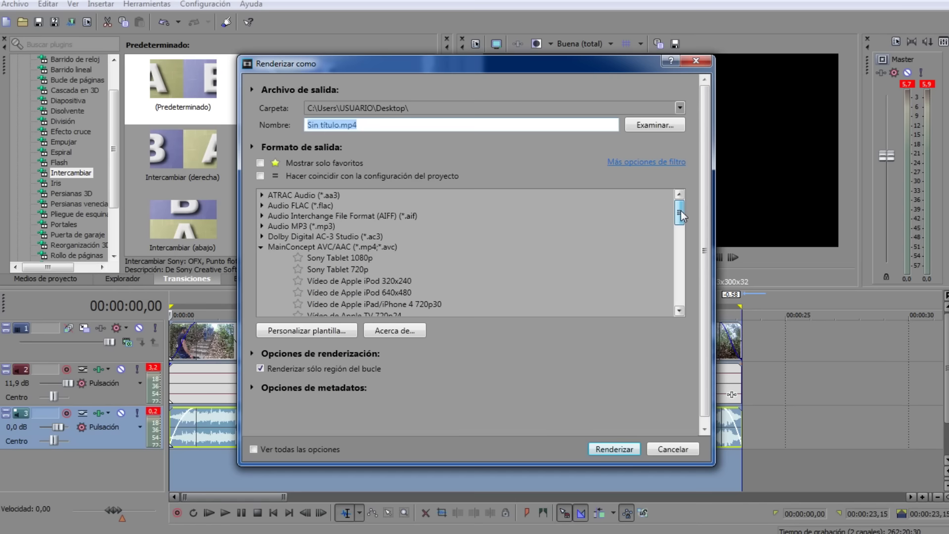
left_click_drag(681, 216, 682, 283)
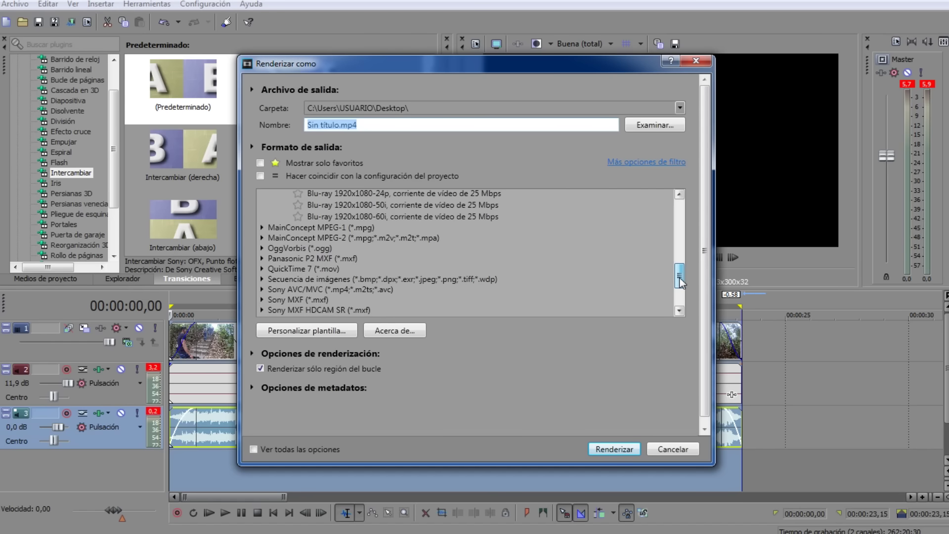
left_click_drag(681, 278, 681, 228)
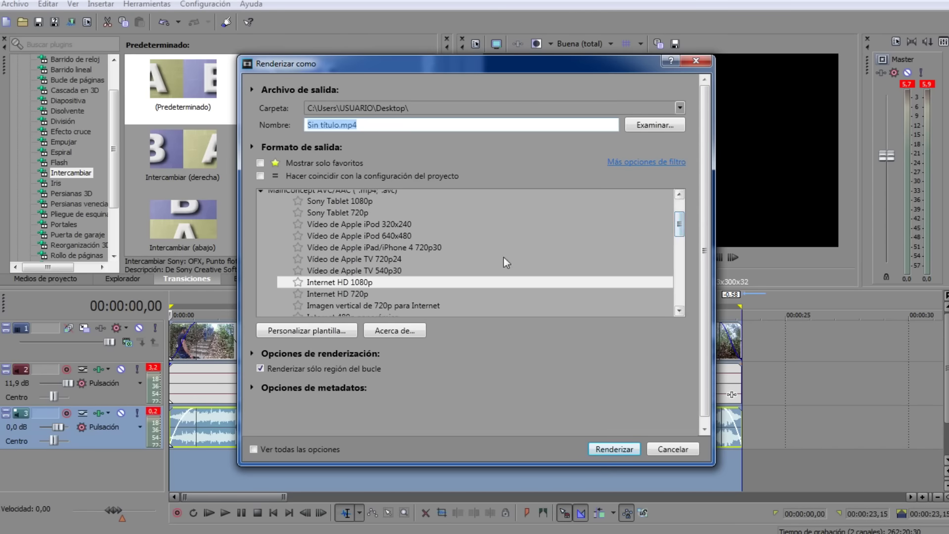
- Choose the MainConcept AVC/AAC template Internet HD 720p, open its custom settings at the frame rate and accept them
left_click(361, 293)
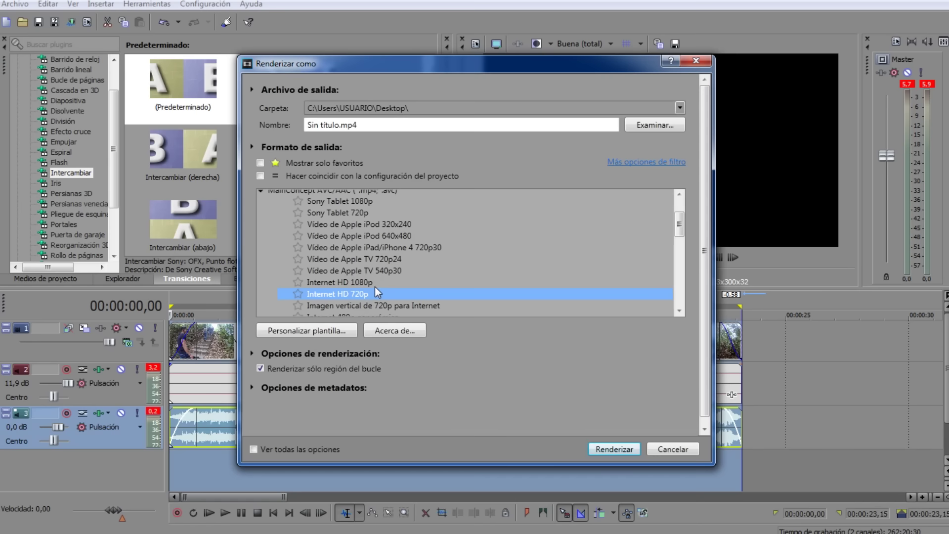
left_click(346, 282)
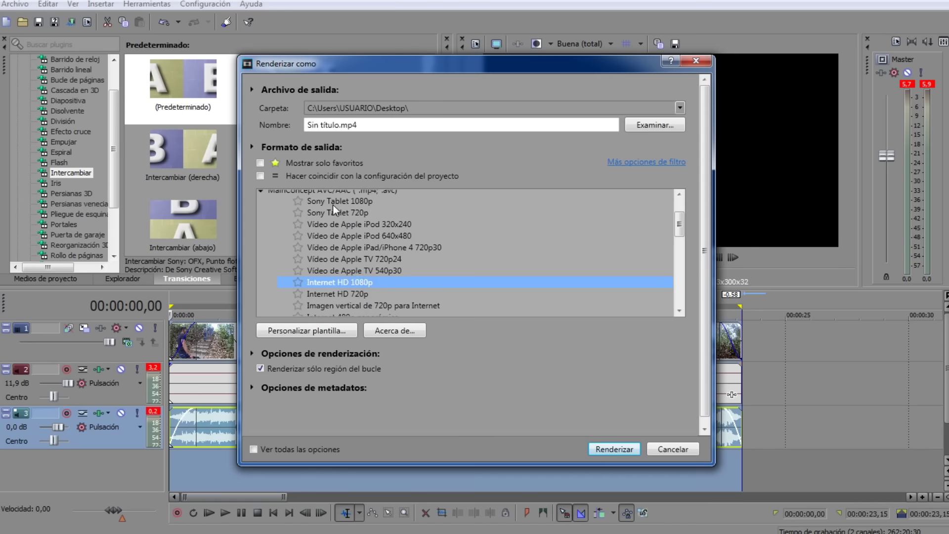
left_click(355, 294)
left_click(328, 330)
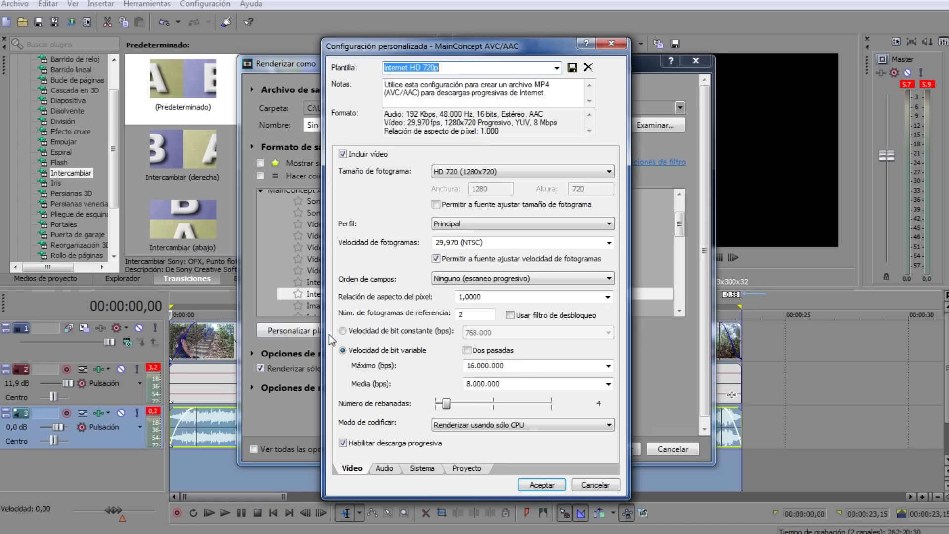
left_click(443, 242)
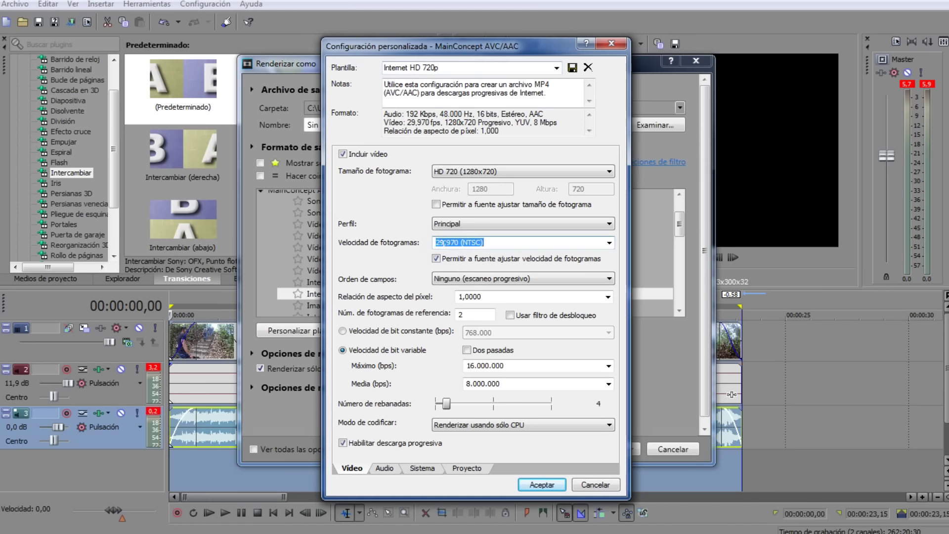
key("Return")
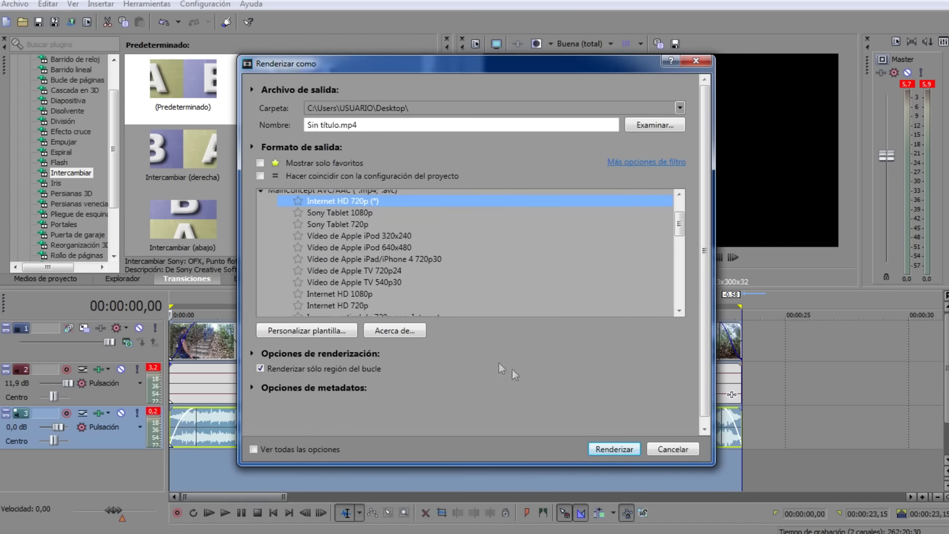
- Name the output file Prueba.mp4 and render the selected time range to the desktop folder
left_click(346, 126)
left_click(330, 126)
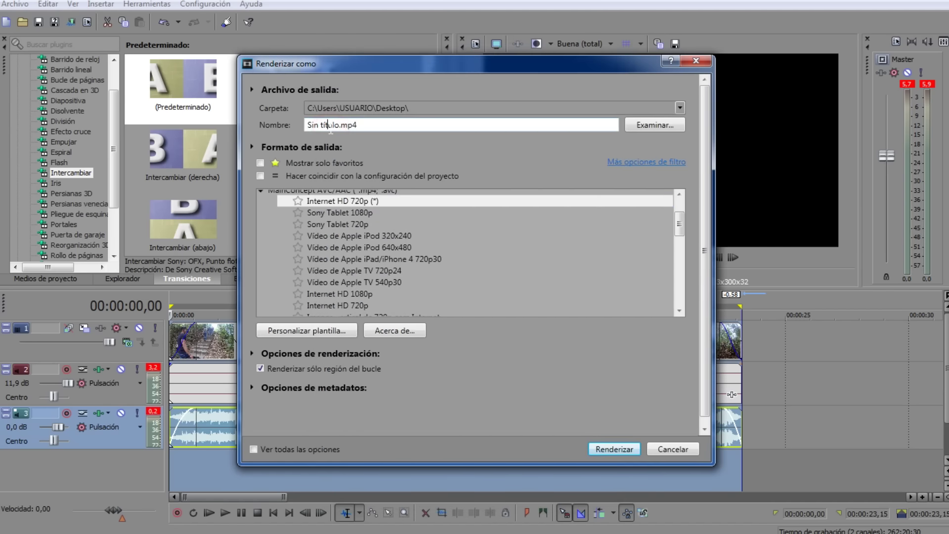
left_click_drag(339, 126, 299, 134)
type("Prueba")
key("Return")
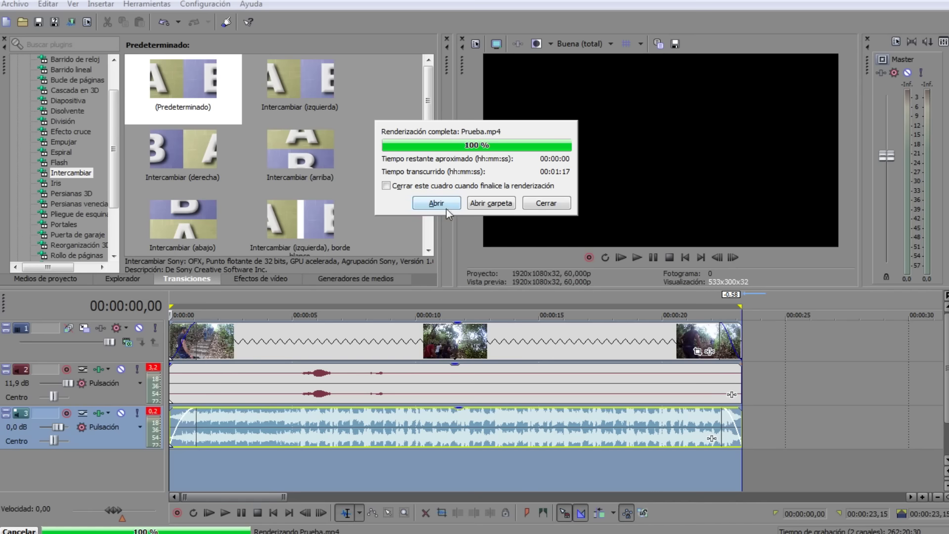
- Open the rendered file's folder, play Prueba in VLC media player and close the player
left_click(491, 202)
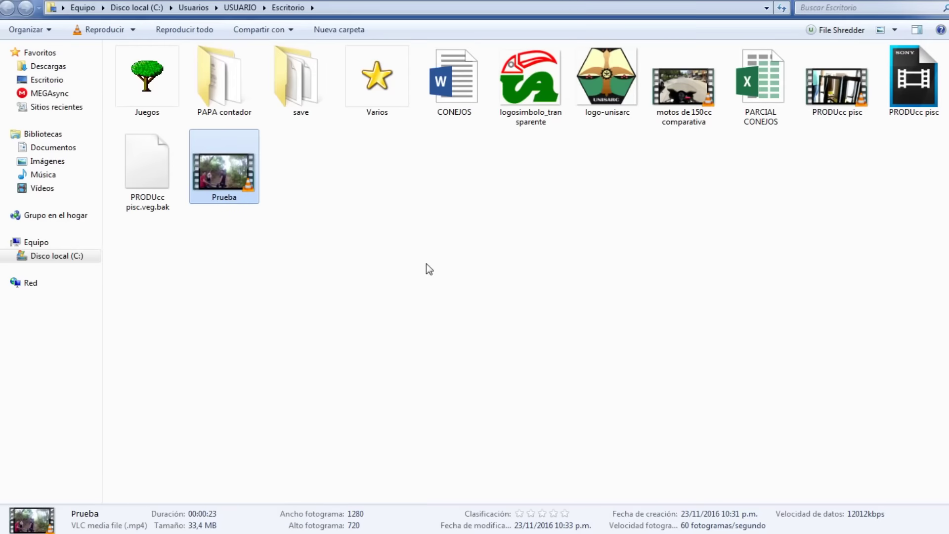
key("Return")
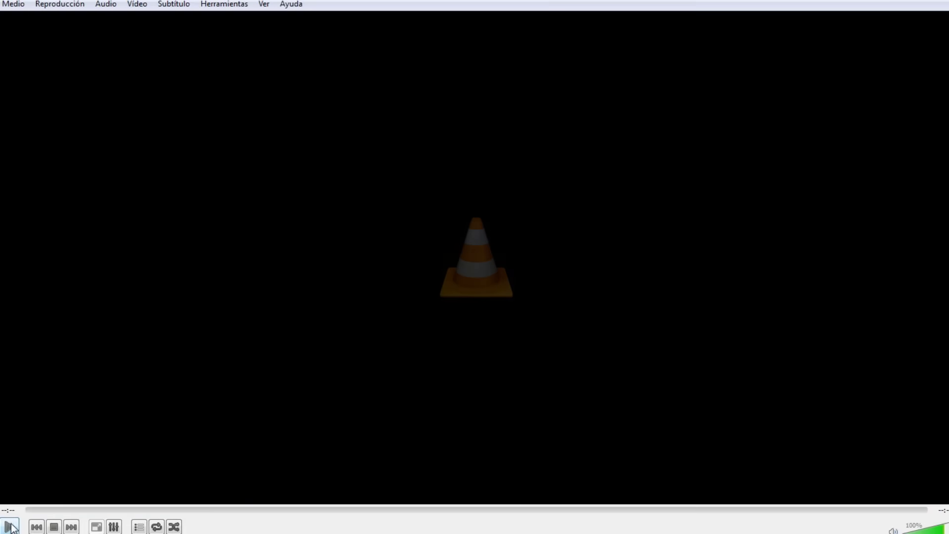
right_click(712, 530)
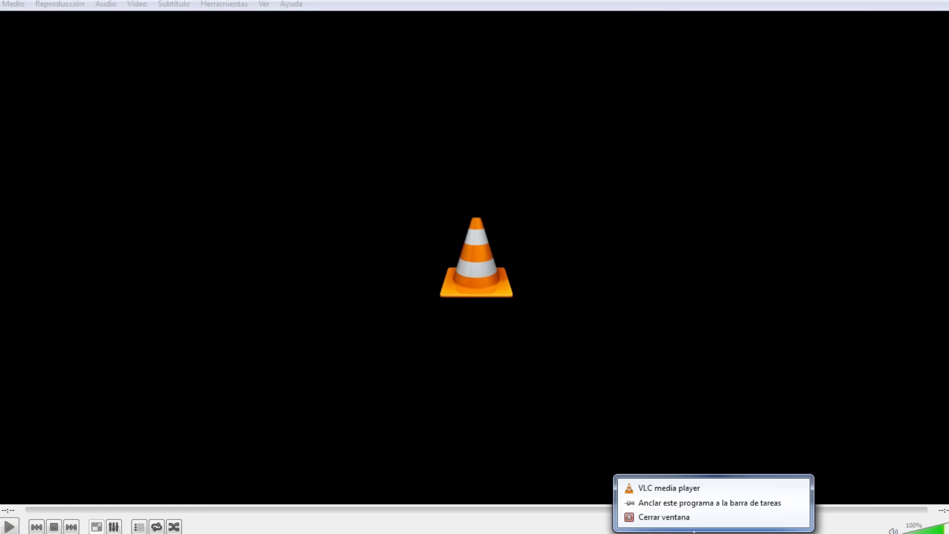
left_click(682, 516)
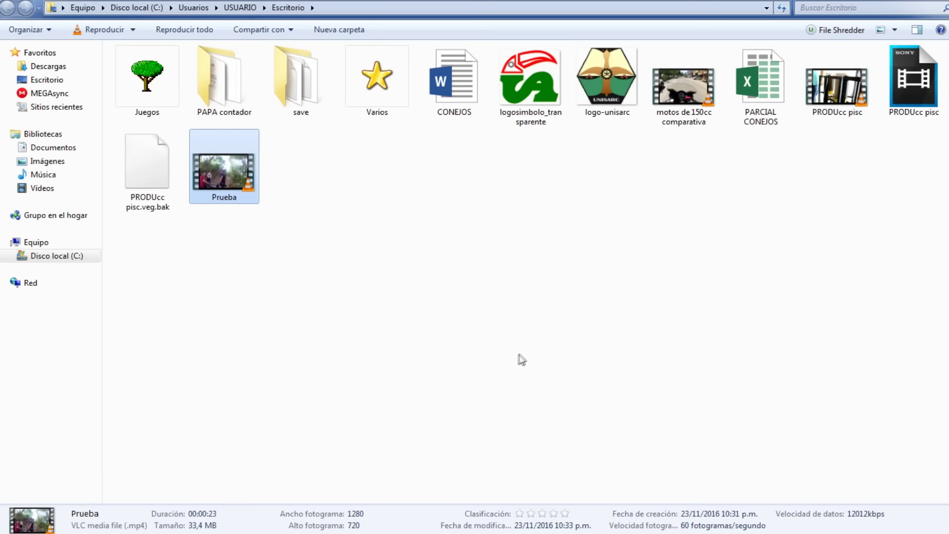